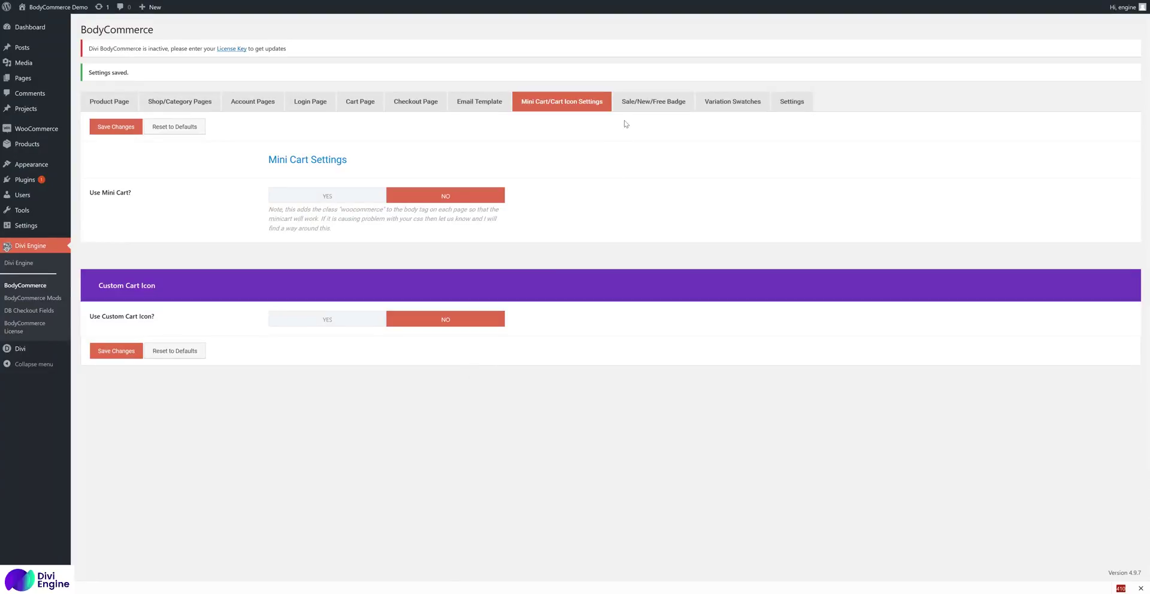
triple_click(307, 162)
click(395, 163)
drag(134, 198, 84, 197)
click(124, 201)
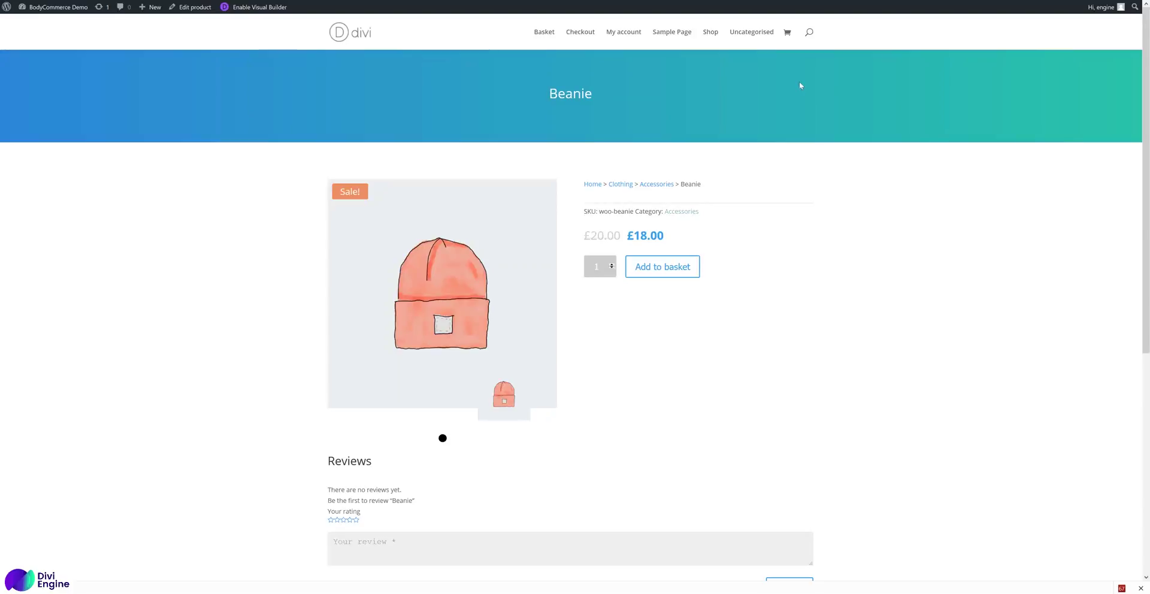
- Open the basket page from the Beanie product page's cart link and return to the product
click(789, 37)
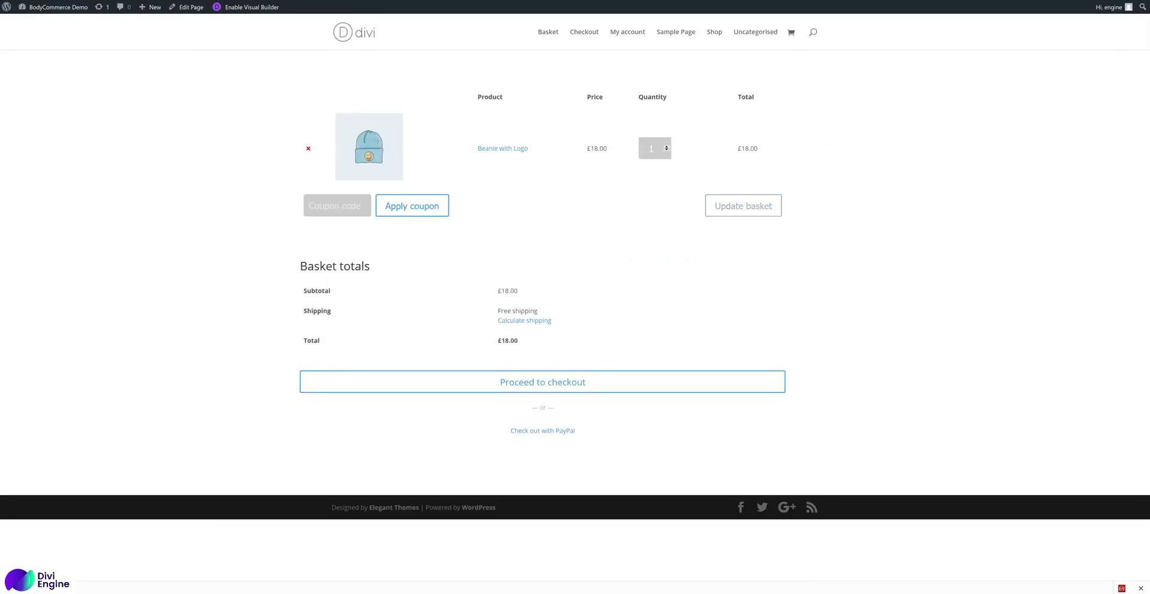
key(alt+Left)
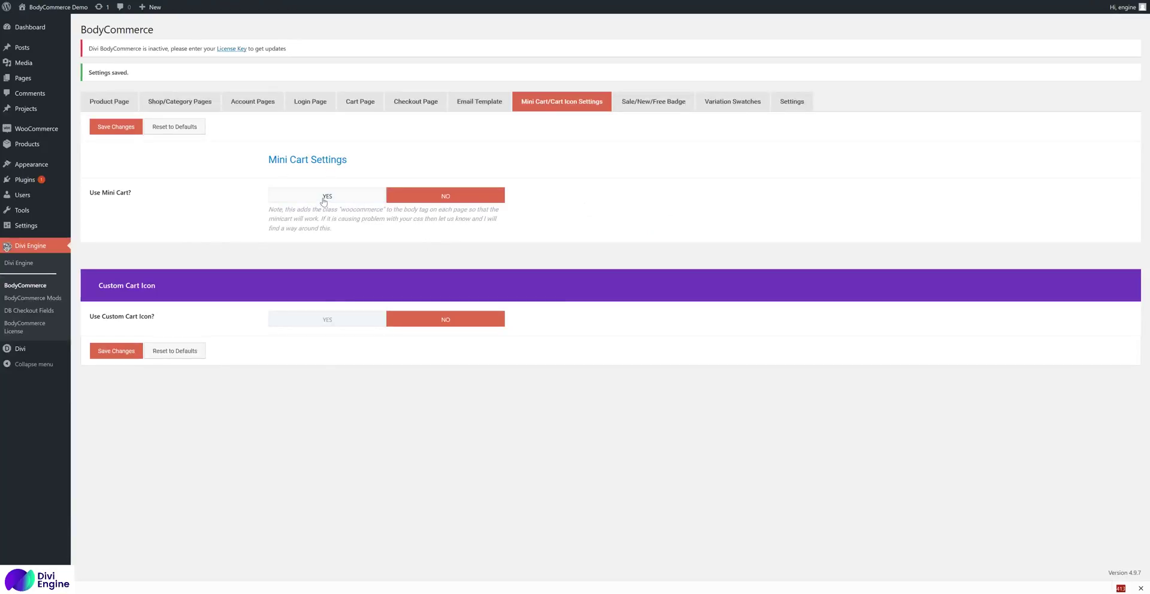
- Enable Use Mini Cart in the mini cart settings and preview the mini cart on the Beanie product page
click(289, 196)
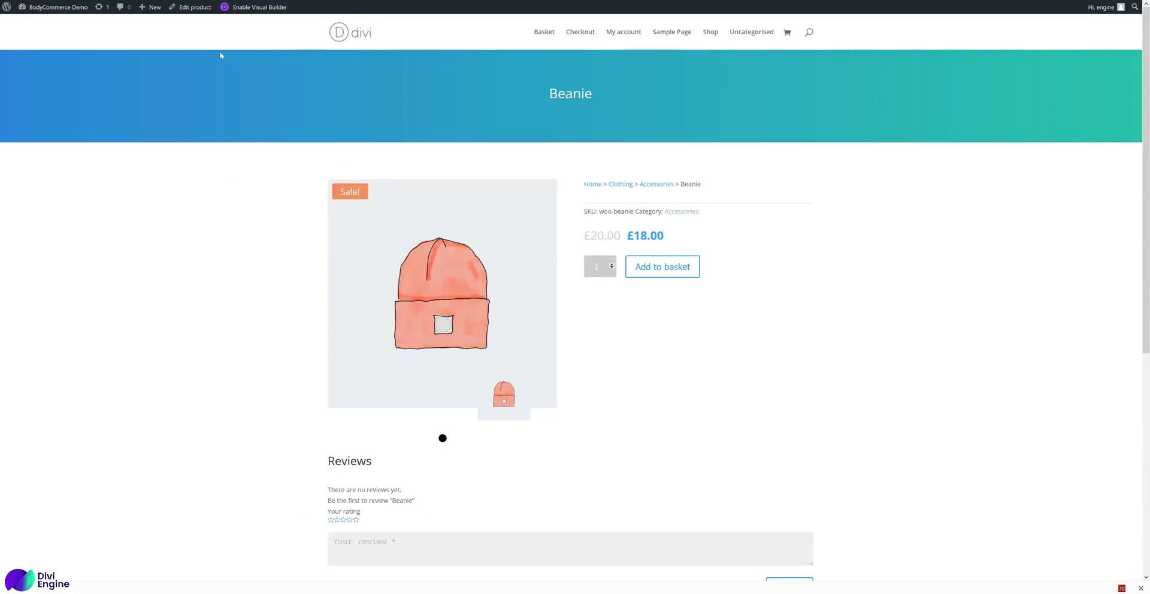
right_click(220, 56)
key(Escape)
mouse_move(789, 36)
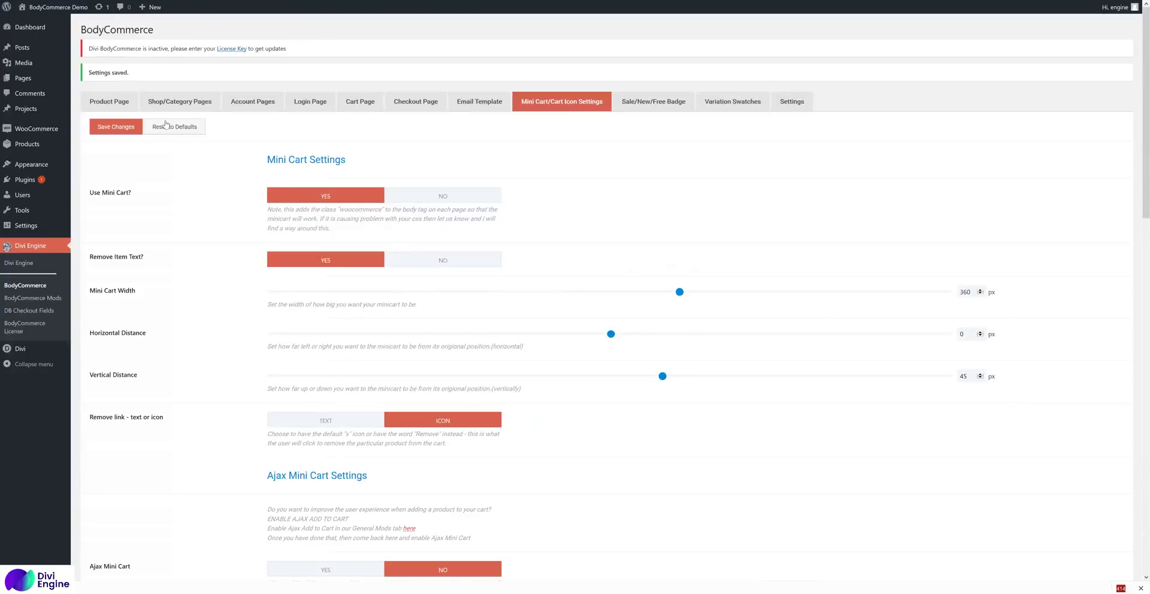
drag(159, 259, 90, 257)
click(115, 261)
drag(144, 257, 88, 257)
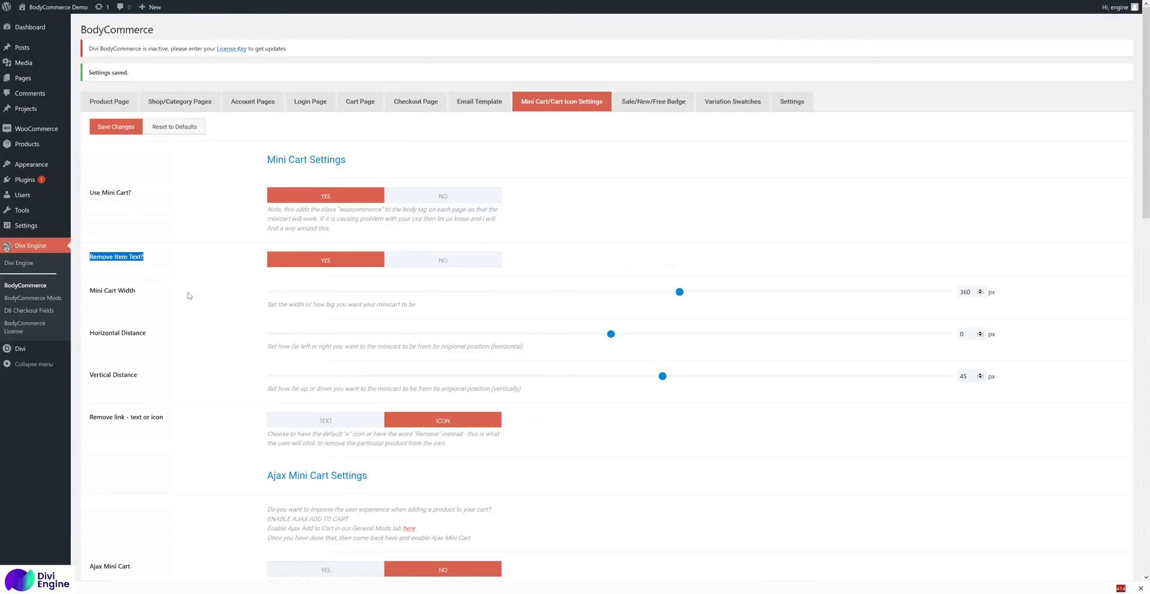
scroll(187, 263, down, 3)
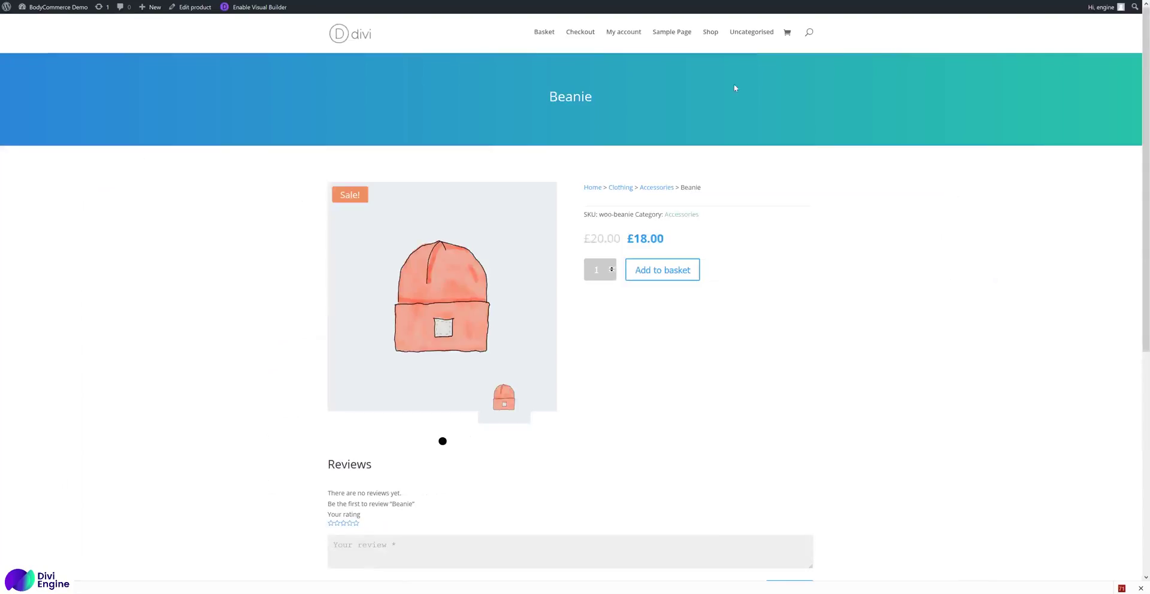
- Display the mini cart on the Beanie product page and inspect its bodycommerce-minicart element in the developer tools
mouse_move(787, 35)
right_click(791, 53)
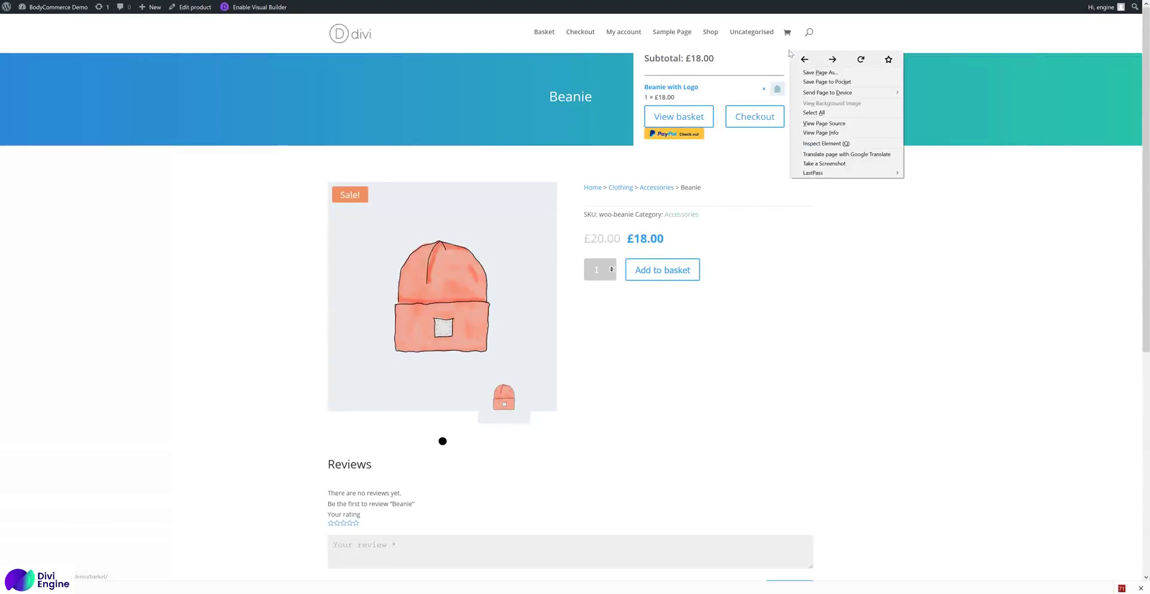
click(831, 144)
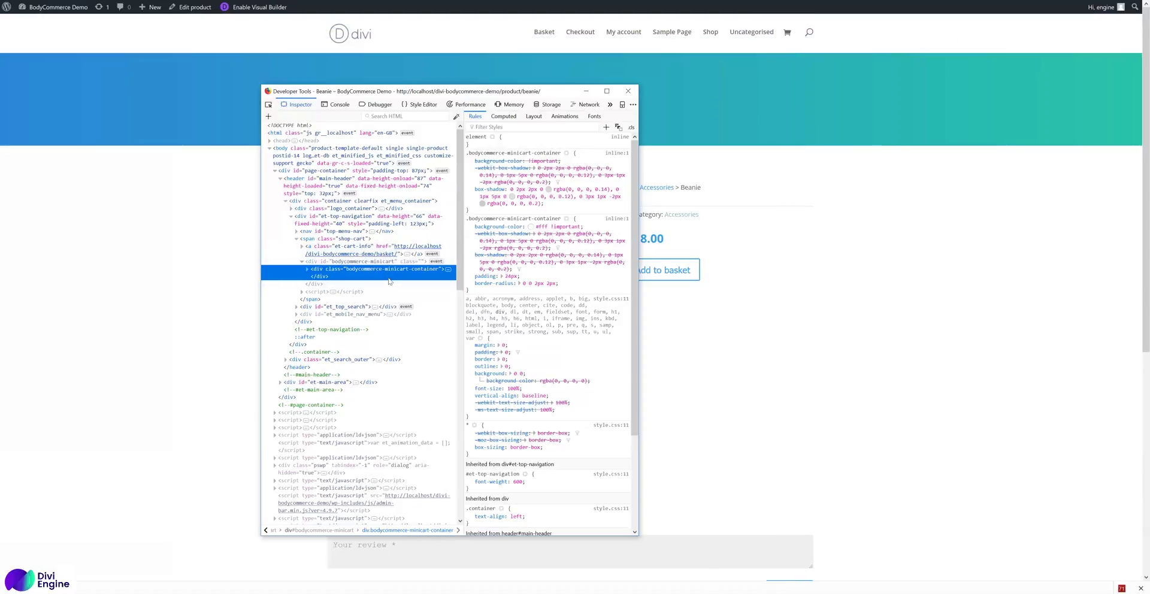
click(377, 249)
click(369, 263)
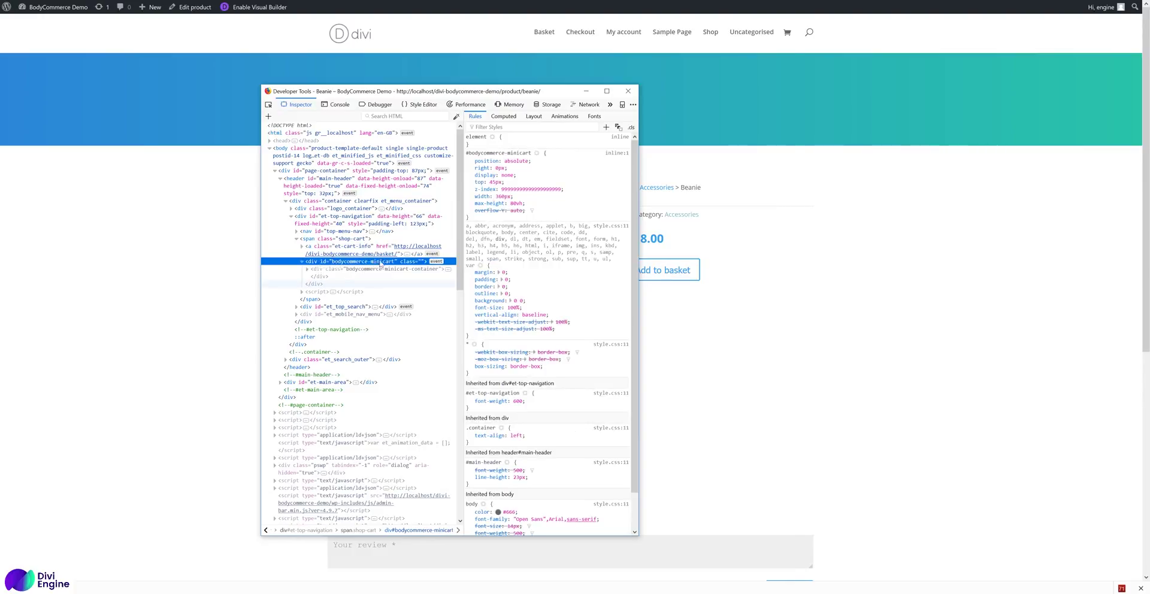
- Adjust the right offset in the #bodycommerce-minicart rule in both directions to shift the mini cart horizontally, ending at -80px
click(500, 167)
mouse_move(788, 34)
key(Up)
key(Up)
key(Up)
key(Up)
key(Up)
key(Up)
key(Up)
key(Up)
key(Up)
key(Up)
key(Up)
key(Up)
key(Up)
key(Up)
key(Up)
key(Up)
key(Up)
key(Up)
key(Up)
key(Up)
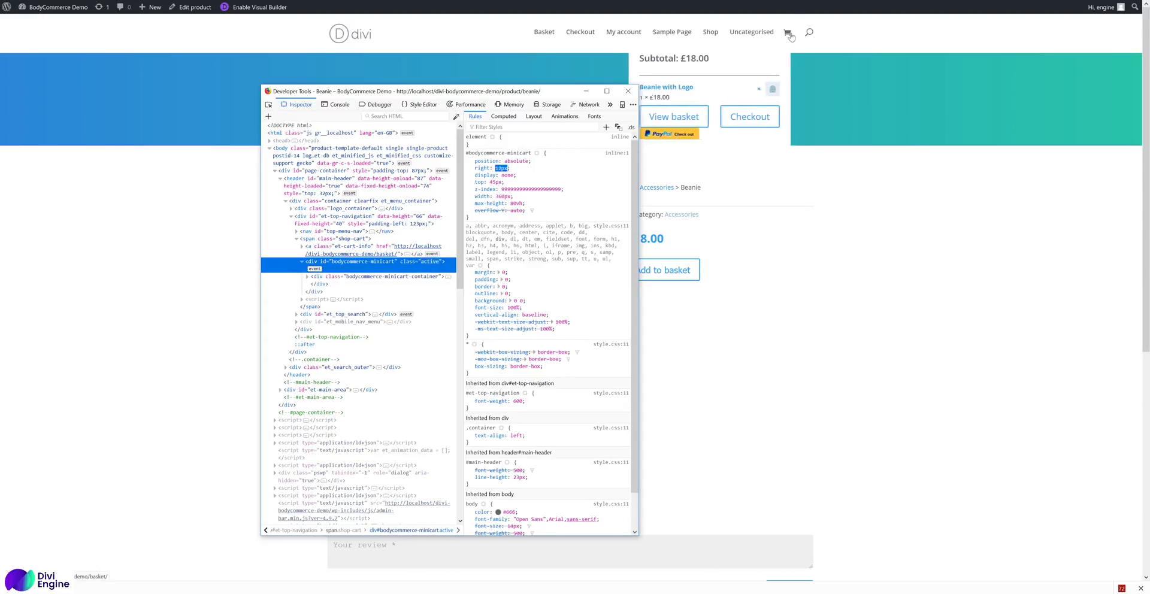
key(Up)
key(Up)
key(Up)
key(Up)
key(Up)
key(Up)
key(Up)
key(Up)
key(Up)
key(Up)
key(Up)
key(Up)
key(Down)
key(Down)
key(Down)
key(Down)
key(Down)
key(Down)
key(Down)
key(Down)
key(Down)
key(Down)
key(Down)
key(Down)
key(Down)
key(Down)
key(Down)
key(Down)
key(Down)
key(Down)
key(Down)
key(Down)
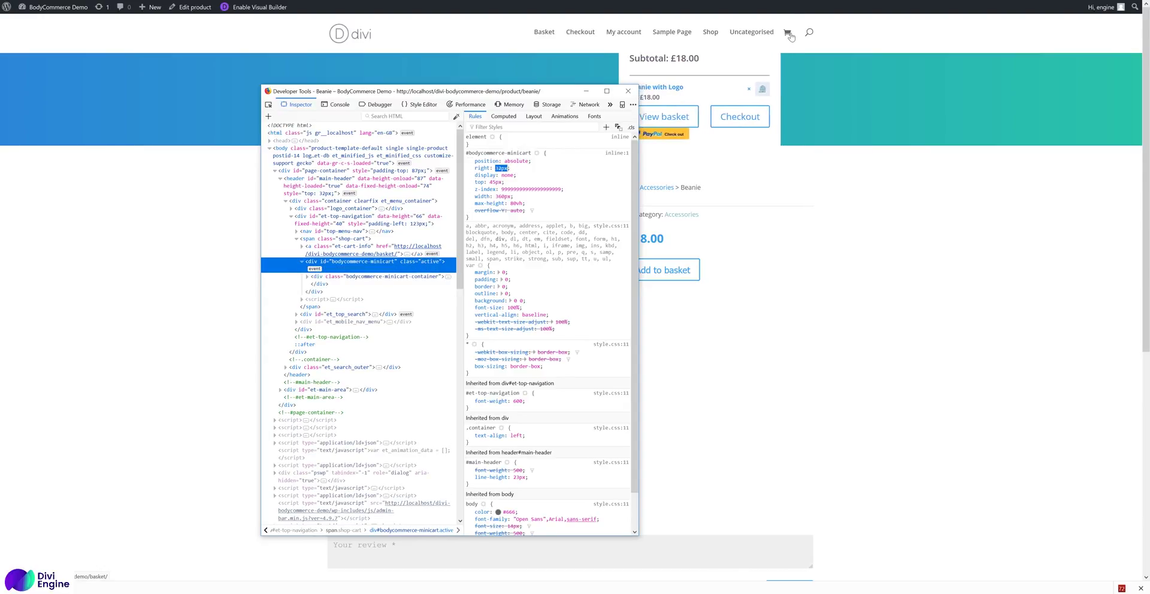
key(Up)
key(Up)
key(Up)
key(Up)
key(Up)
key(Up)
key(Up)
key(Up)
key(Up)
key(Up)
key(Up)
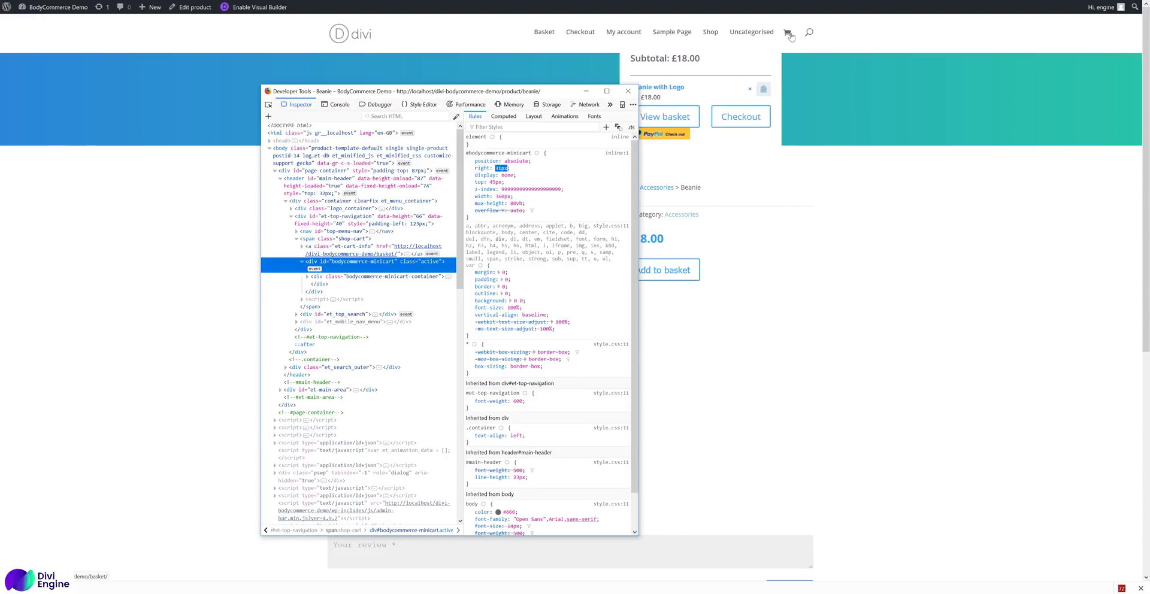
key(Up)
key(Up)
key(Up)
key(Down)
key(Down)
key(Down)
key(Down)
key(Down)
key(Down)
key(Down)
key(Down)
key(Down)
key(Down)
key(Down)
key(Down)
key(Down)
key(Down)
key(Down)
key(Down)
key(Down)
key(Down)
key(Down)
key(Down)
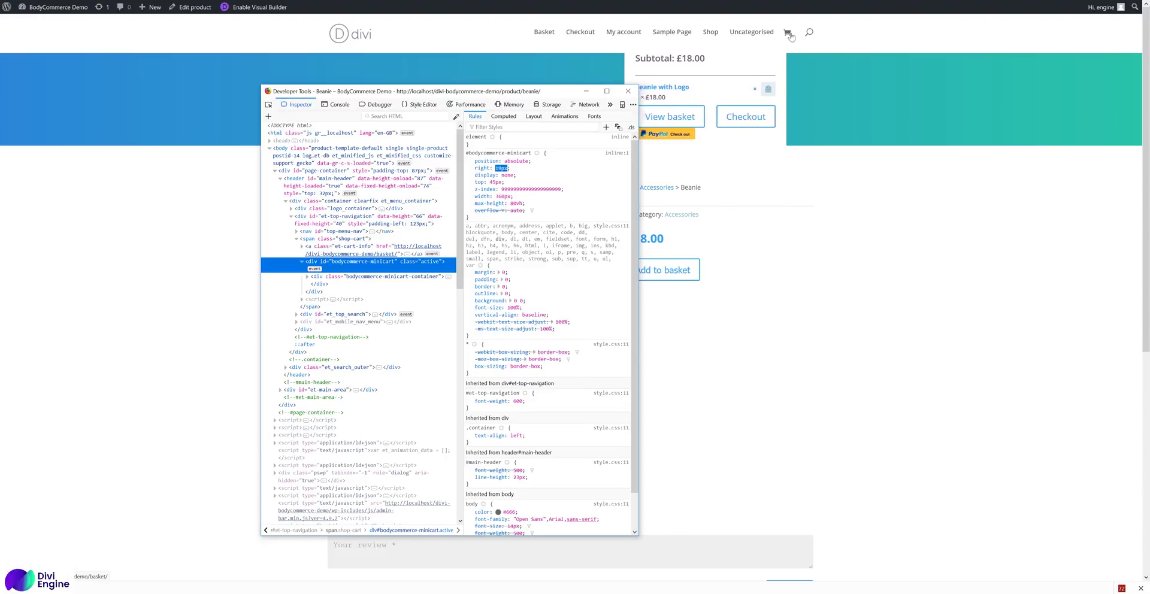
key(Down)
key(Down)
key(Down)
key(Down)
key(Down)
key(Down)
key(Down)
key(Down)
key(Down)
key(Down)
key(Down)
key(Down)
key(Down)
key(Down)
key(Down)
key(Down)
key(Down)
key(Down)
key(Down)
key(Down)
key(Down)
key(Down)
key(Down)
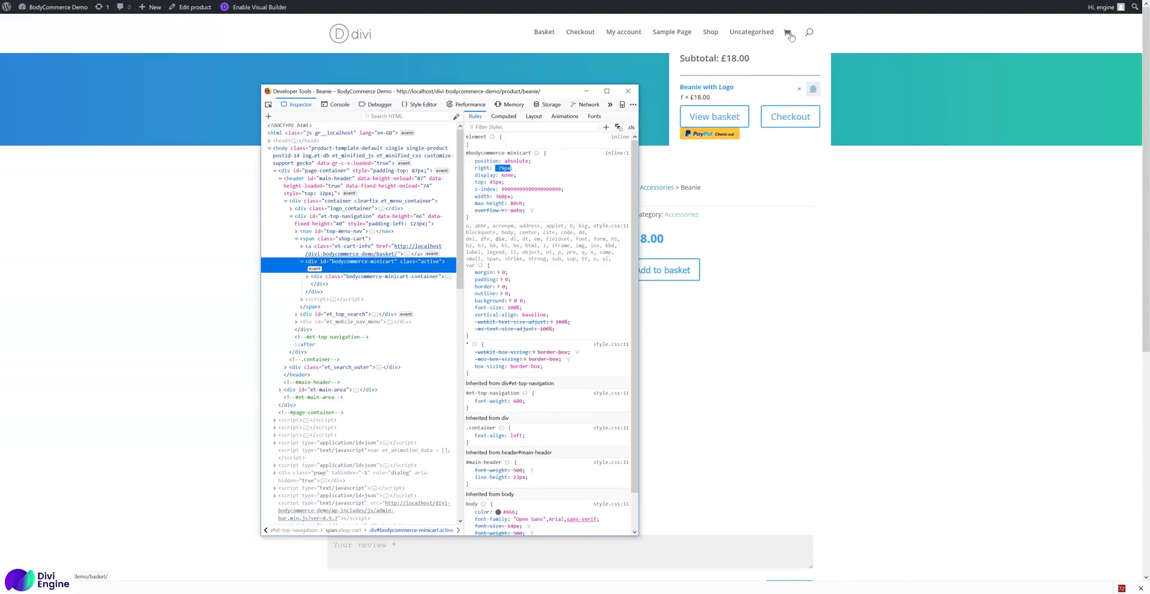
- Adjust the top offset in the #bodycommerce-minicart rule up and down to find a suitable vertical position for the mini cart
key(Tab)
key(Tab)
key(Tab)
key(Tab)
key(Up)
key(Up)
key(Up)
key(Up)
key(Up)
key(Up)
key(Up)
key(Up)
key(Up)
key(Up)
key(Up)
key(Up)
key(Up)
key(Up)
key(Up)
key(Up)
key(Up)
key(Up)
key(Up)
key(Up)
key(Up)
key(Down)
key(Down)
key(Down)
key(Down)
key(Down)
key(Down)
key(Down)
key(Down)
key(Down)
key(Down)
key(Down)
key(Down)
key(Down)
key(Down)
key(Down)
key(Down)
key(Down)
key(Down)
key(Down)
key(Down)
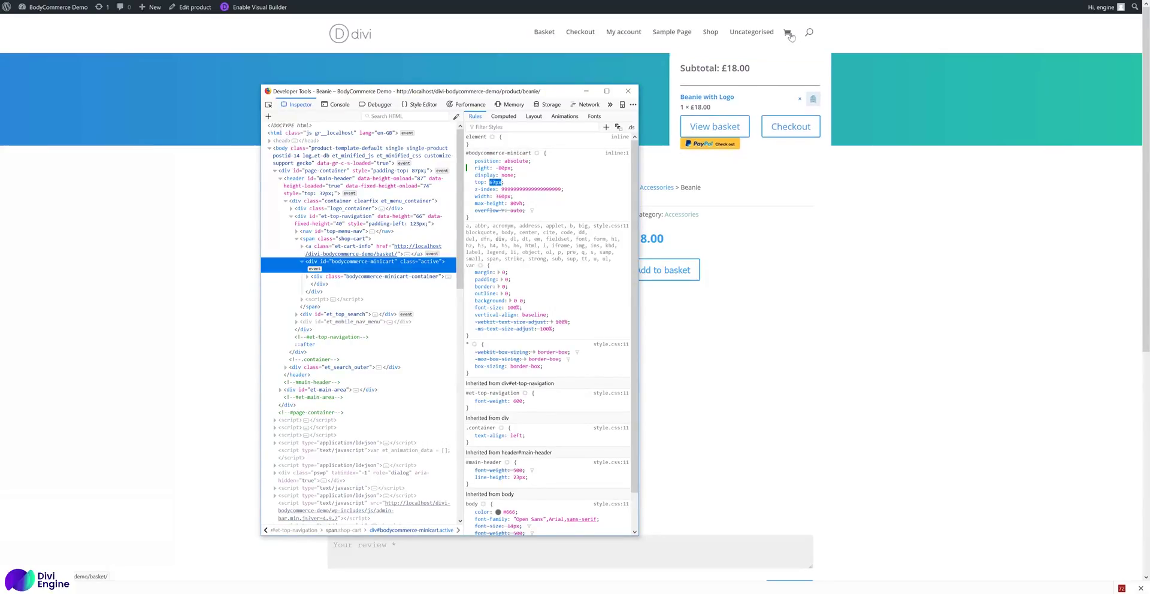
key(Up)
key(Up)
key(Up)
key(Up)
key(Up)
key(Up)
key(Up)
key(Up)
key(Up)
key(Up)
key(Up)
key(Up)
key(Up)
key(Up)
key(Up)
key(Up)
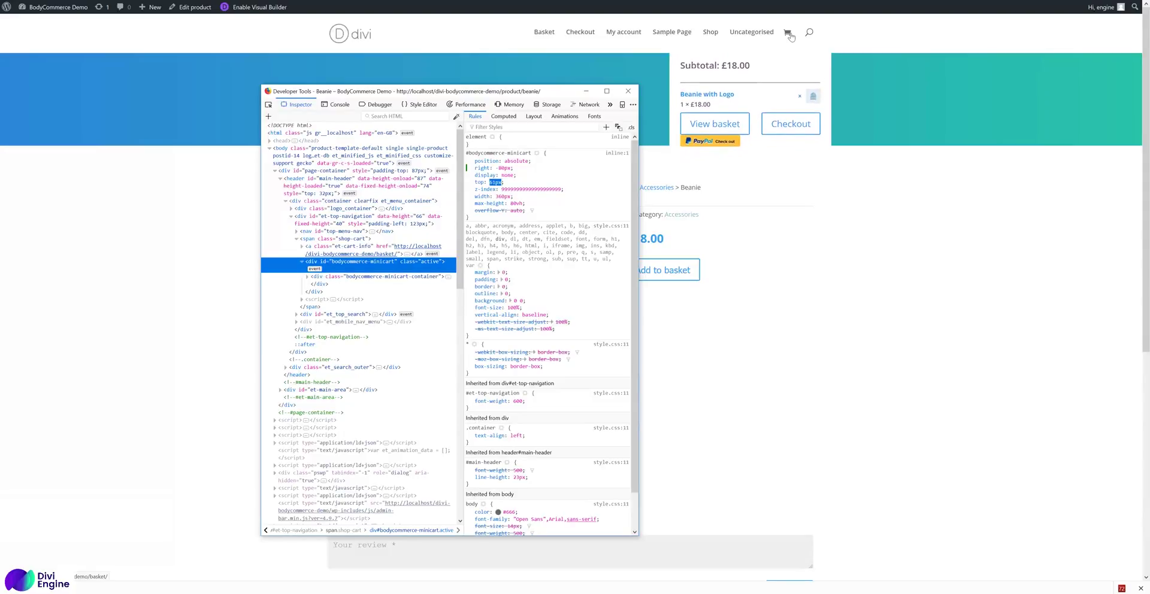
key(Down)
key(Down)
key(Down)
key(Down)
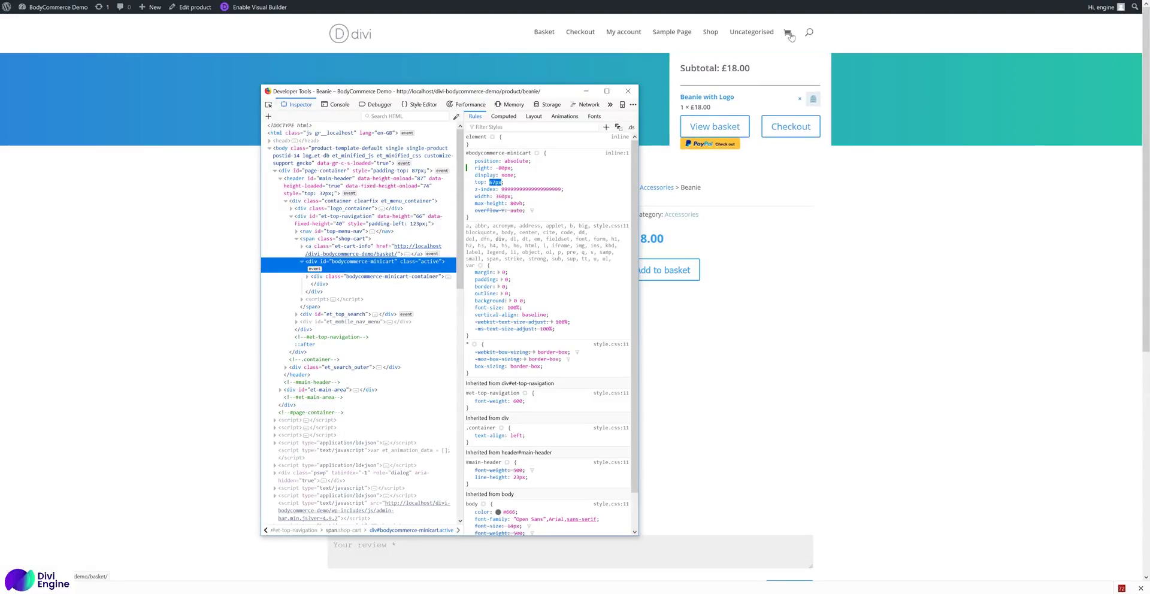
key(Down)
key(Down)
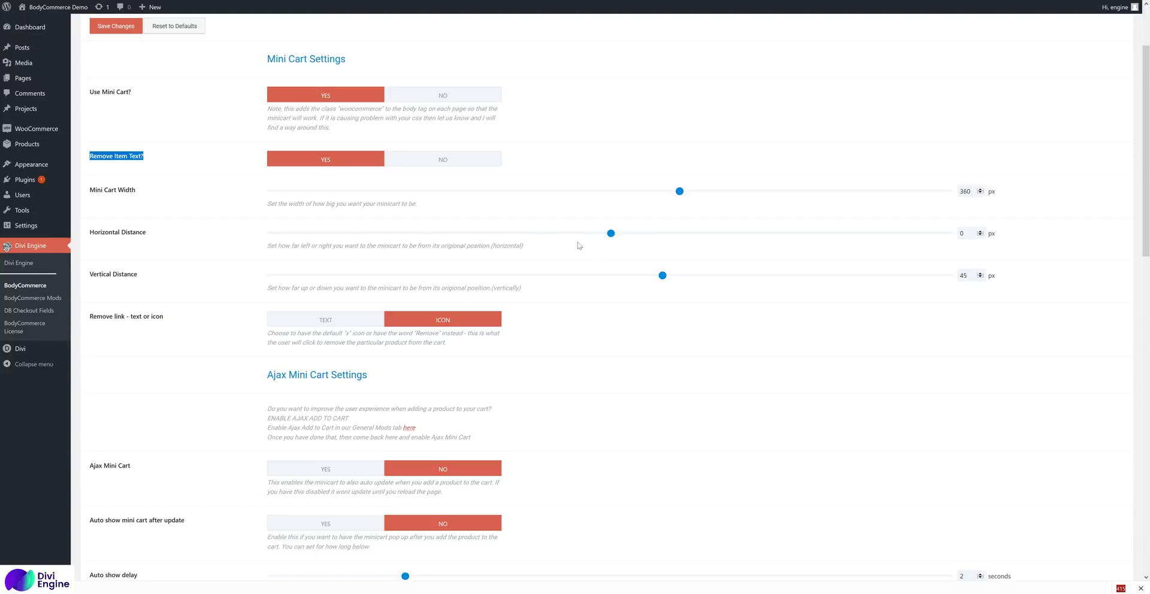
- Set the mini cart's Horizontal Distance to -80 px and Vertical Distance to 60 px, and save the settings
click(611, 234)
drag(611, 234, 556, 236)
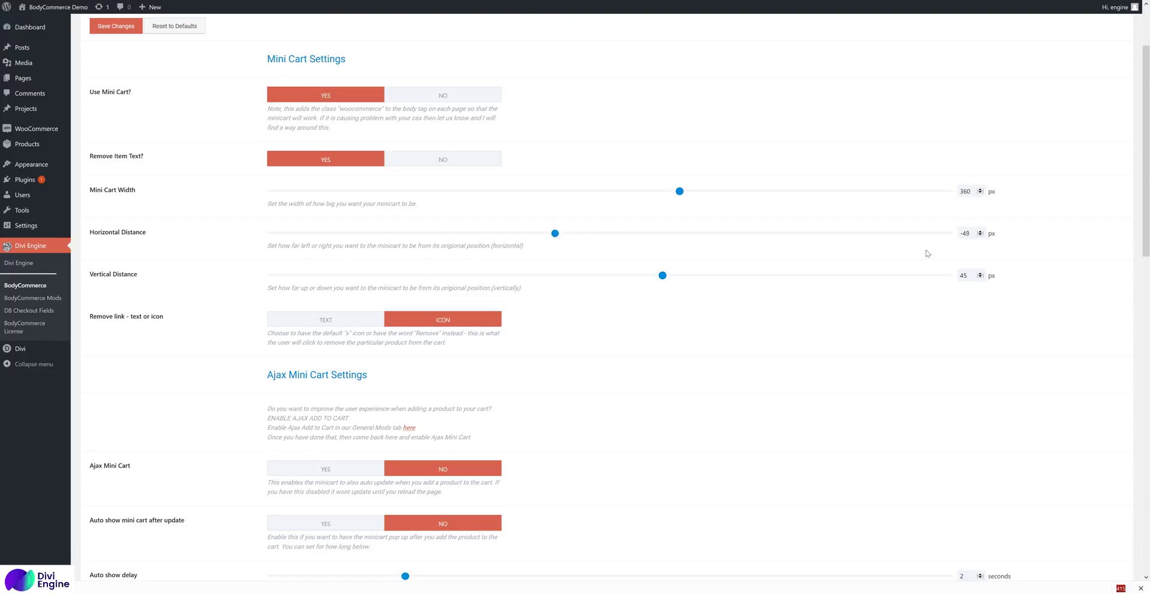
drag(974, 234, 931, 233)
text(-60)
drag(972, 274, 871, 264)
scroll(965, 233, down, 2)
text(3)
key(BackSpace)
key(BackSpace)
text(60)
key(Return)
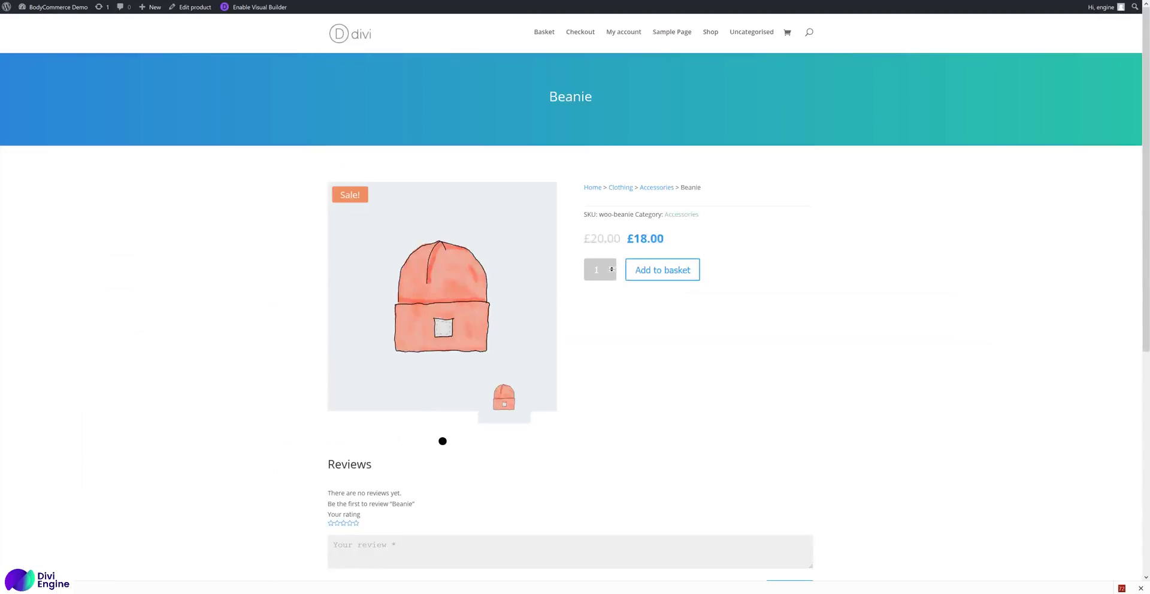
- Reload the Beanie product page and display the mini cart to check its position and item remove link
right_click(123, 59)
click(190, 67)
mouse_move(788, 35)
mouse_move(786, 37)
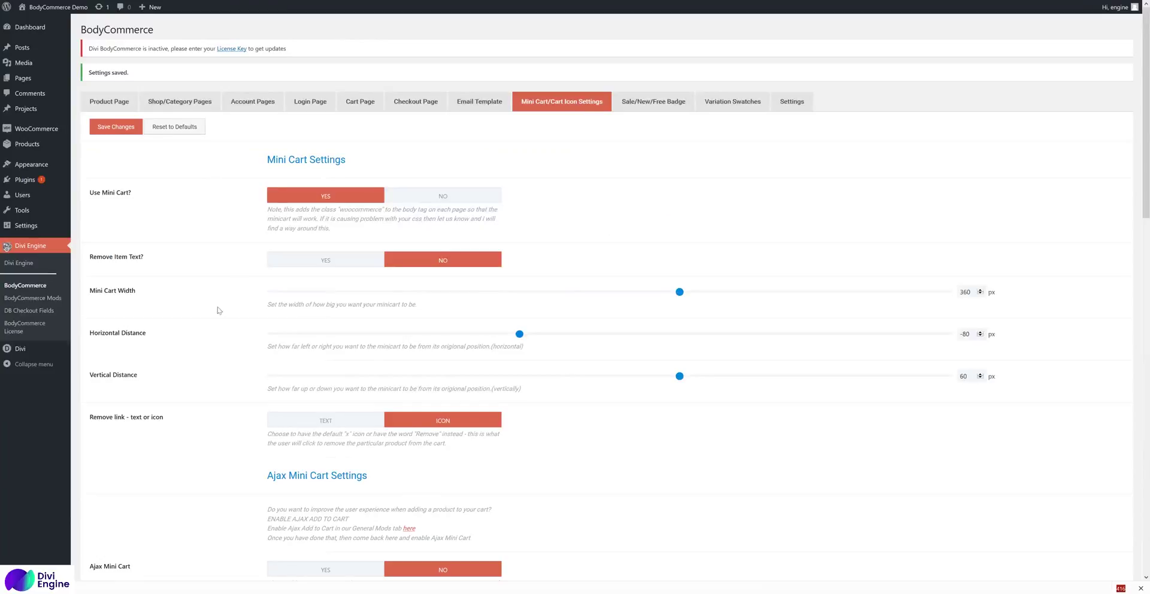
scroll(197, 313, down, 2)
scroll(198, 312, down, 2)
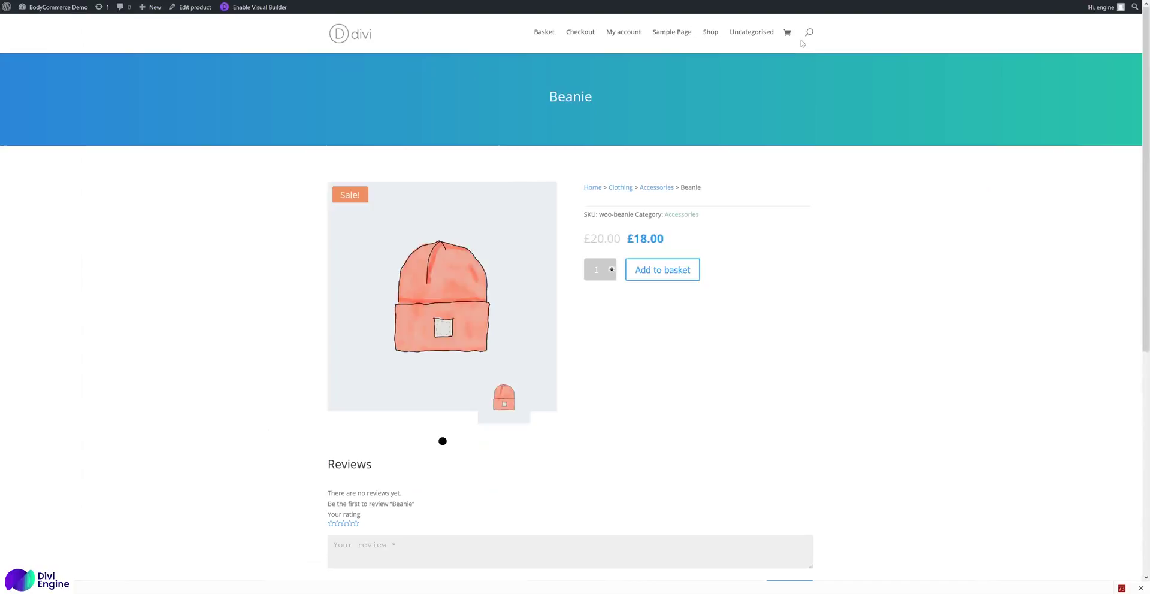
mouse_move(787, 33)
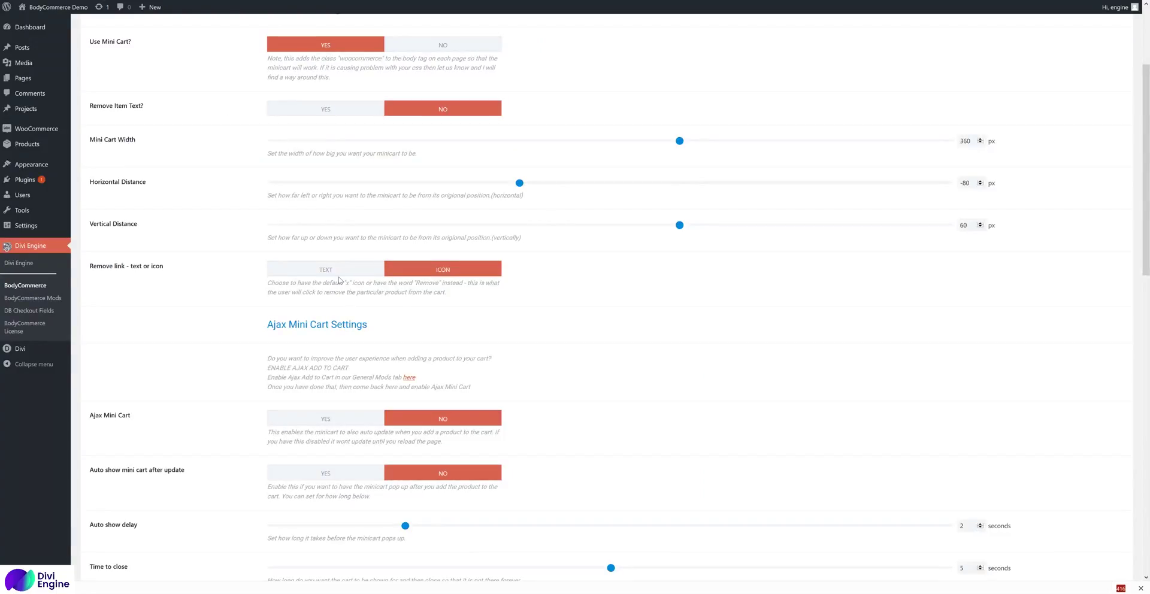
- Switch the mini cart's remove link to text, save, and check the link on the reloaded Beanie product page
click(334, 273)
scroll(243, 281, up, 3)
click(114, 123)
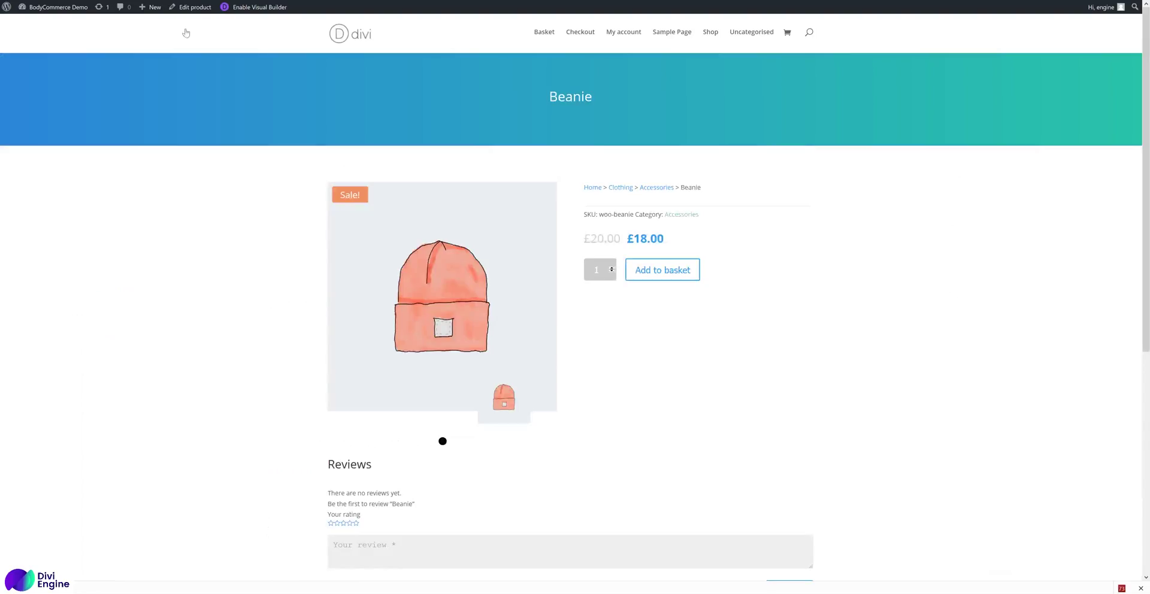
right_click(210, 98)
click(275, 106)
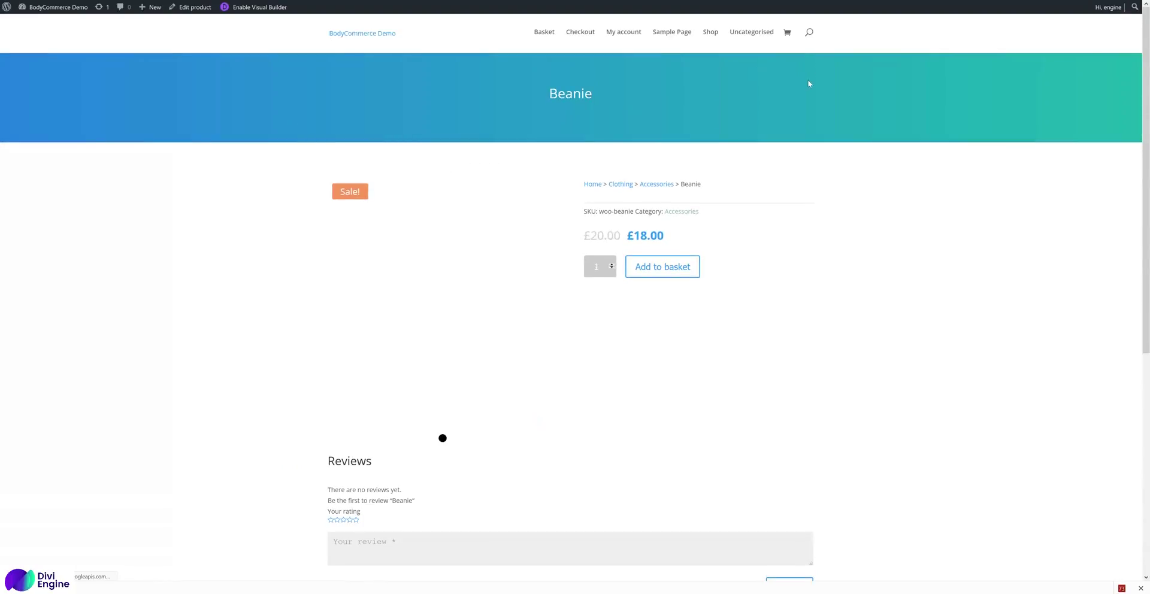
mouse_move(790, 38)
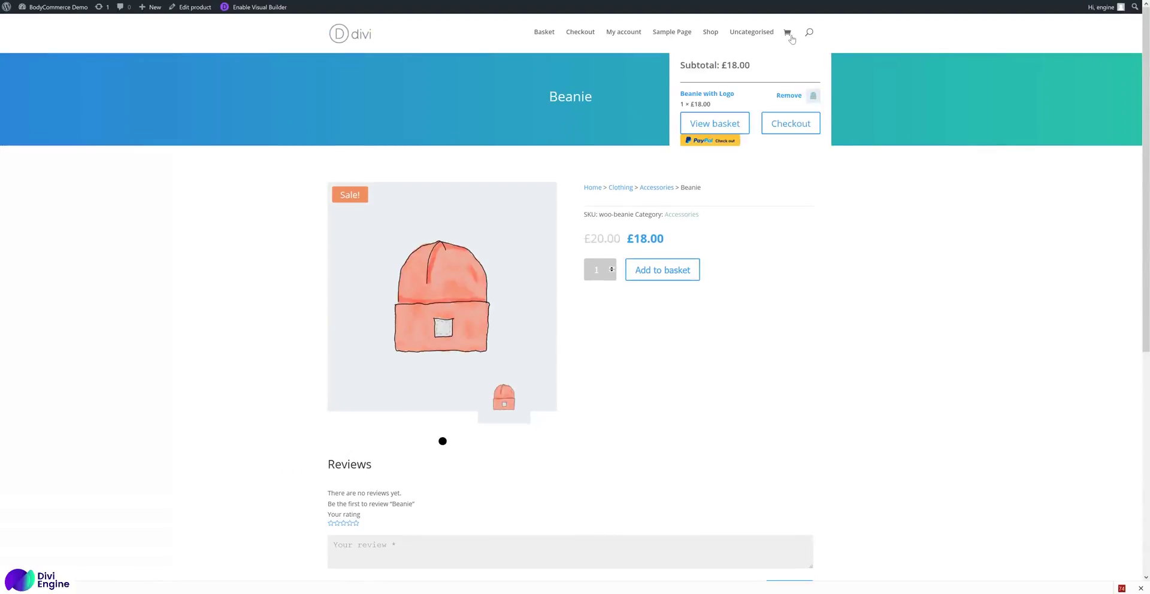
click(790, 96)
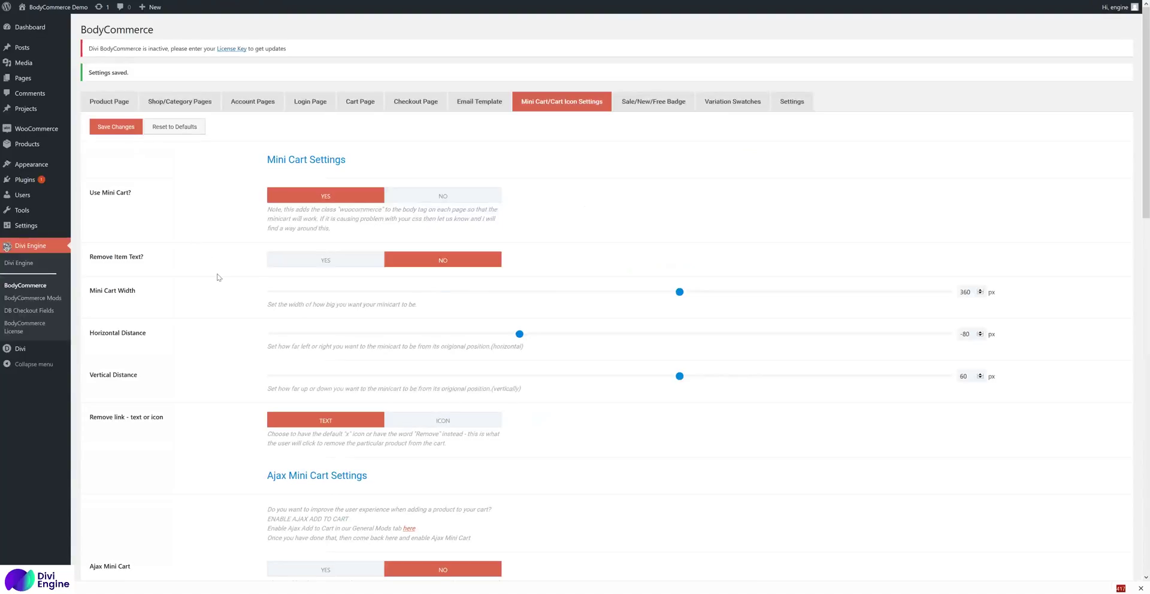
- Open BodyCommerce Mods in a separate tab, enable Ajax Add to Cart in the global settings, and save the changes
scroll(228, 282, down, 5)
drag(266, 225, 384, 234)
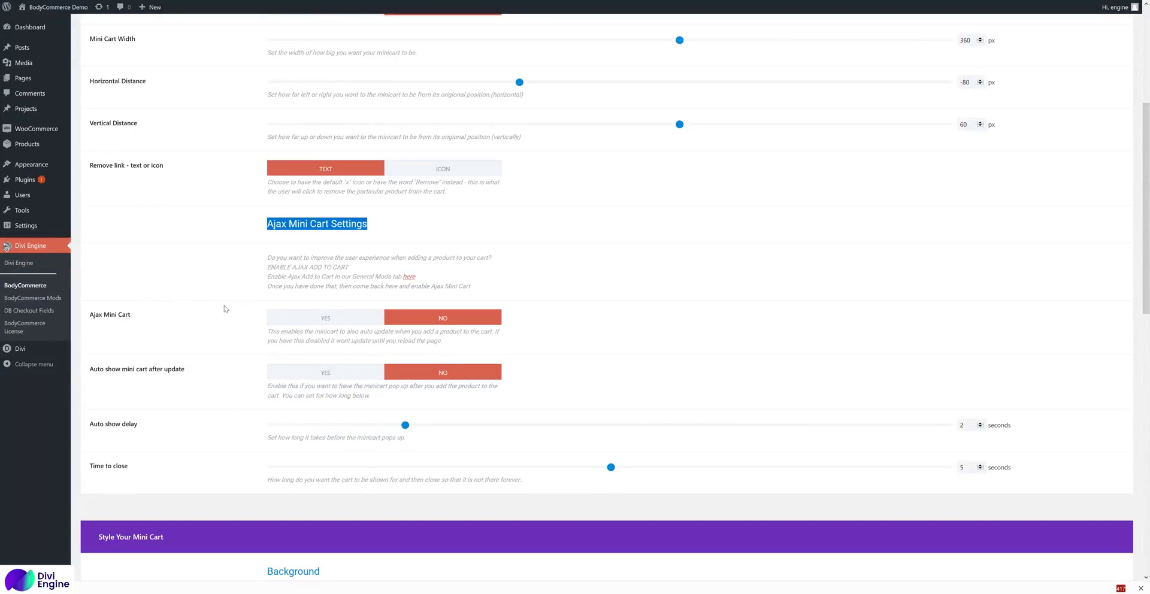
right_click(57, 299)
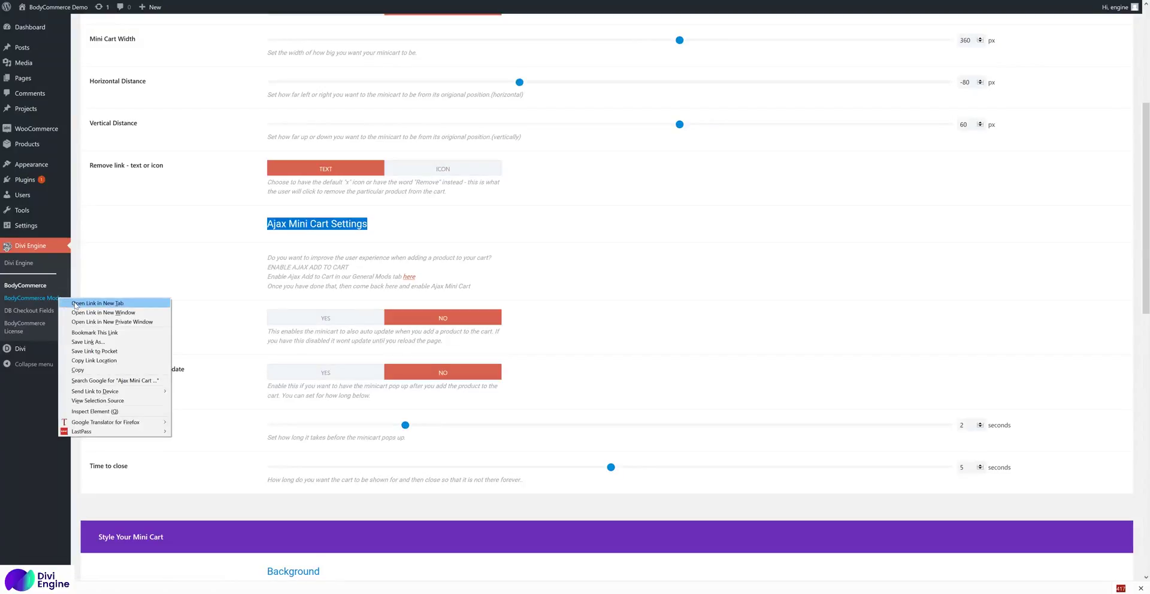
click(69, 304)
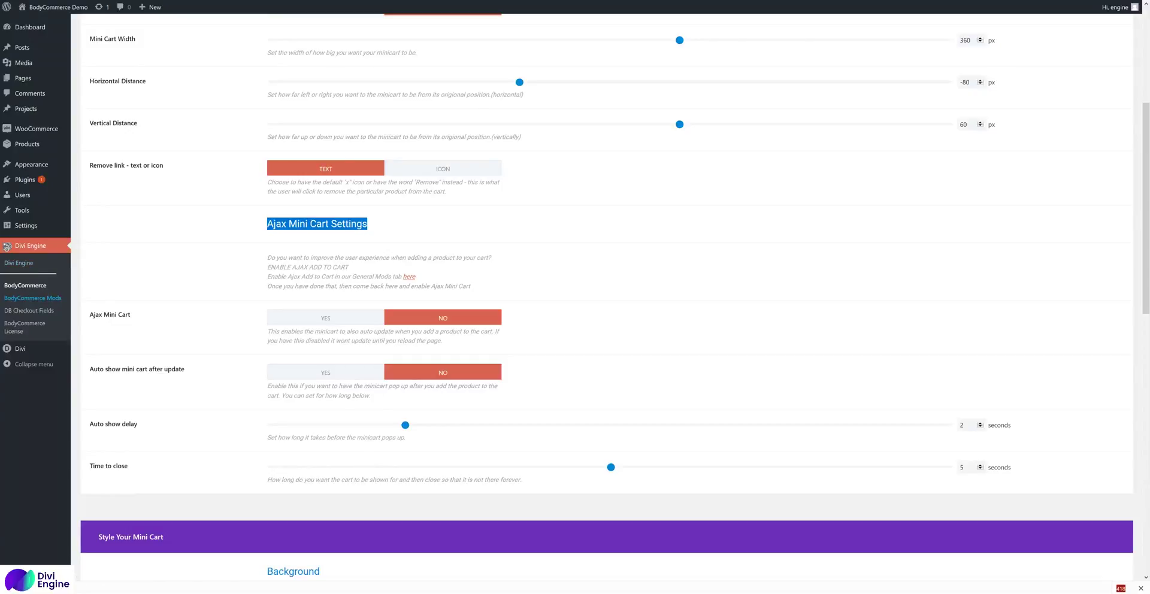
key(ctrl+Tab)
drag(91, 168, 163, 163)
click(267, 166)
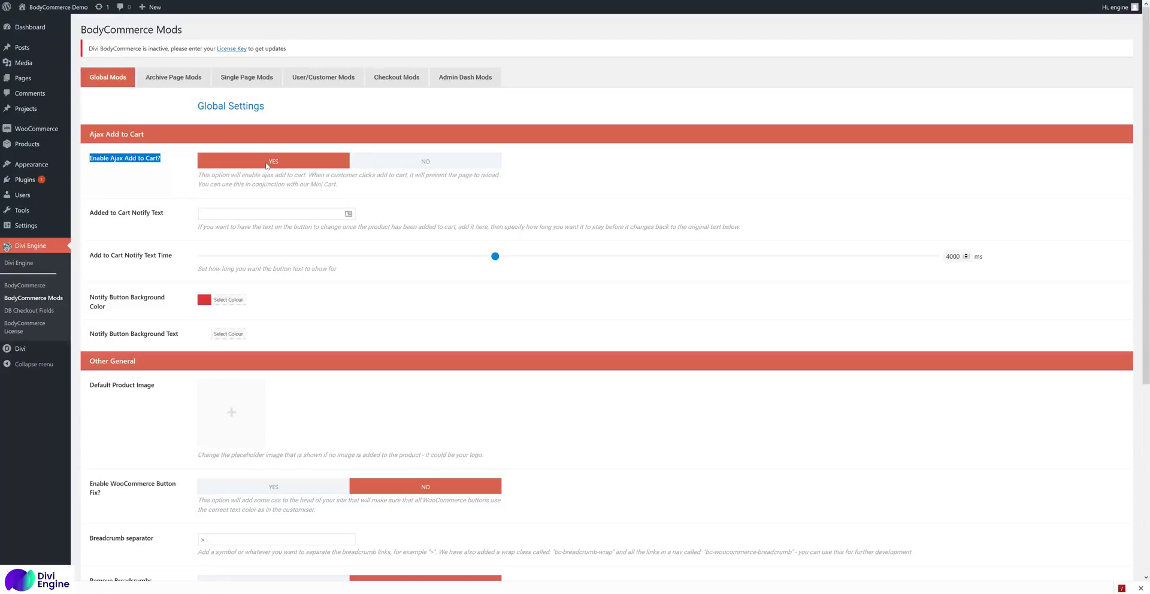
scroll(140, 175, down, 5)
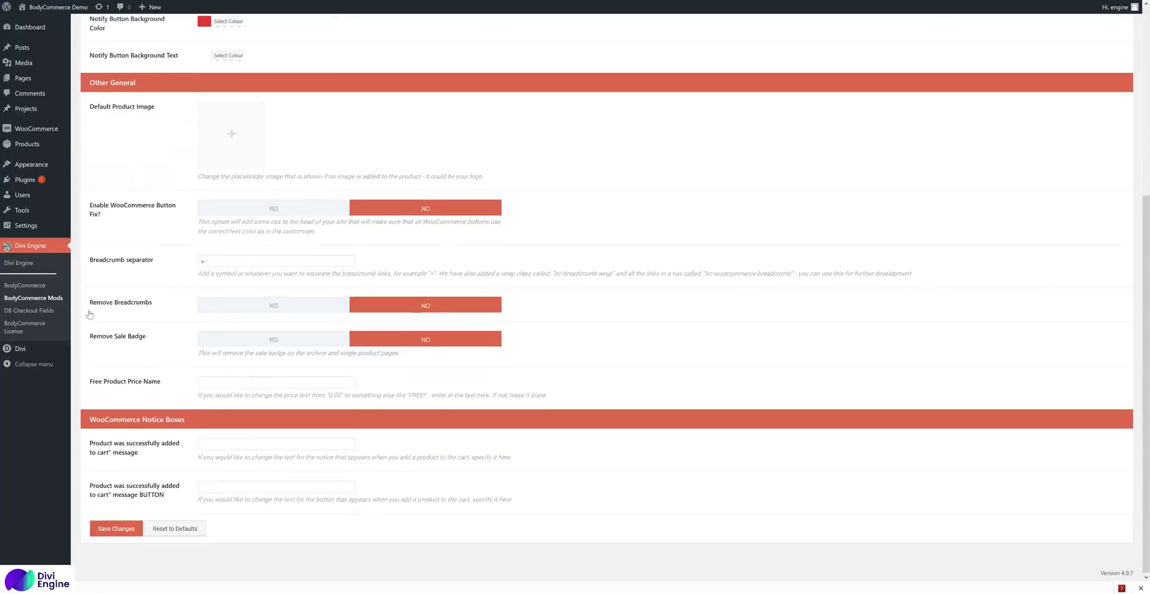
click(114, 526)
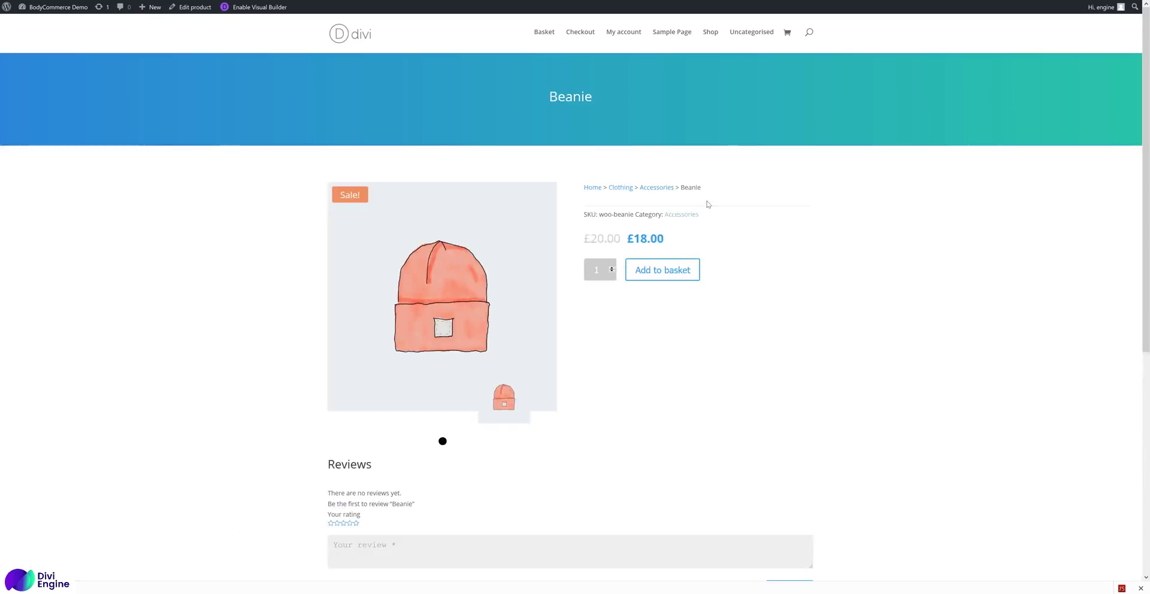
- Reload the Beanie product page, add the product to the basket, and check the mini cart's contents
right_click(708, 202)
click(779, 209)
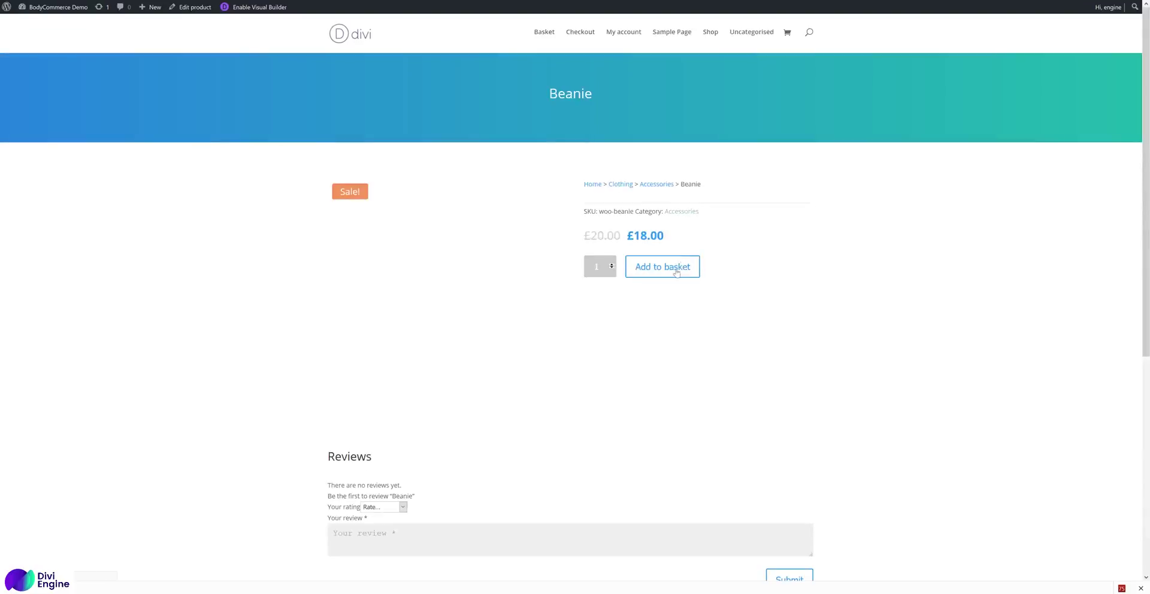
click(674, 274)
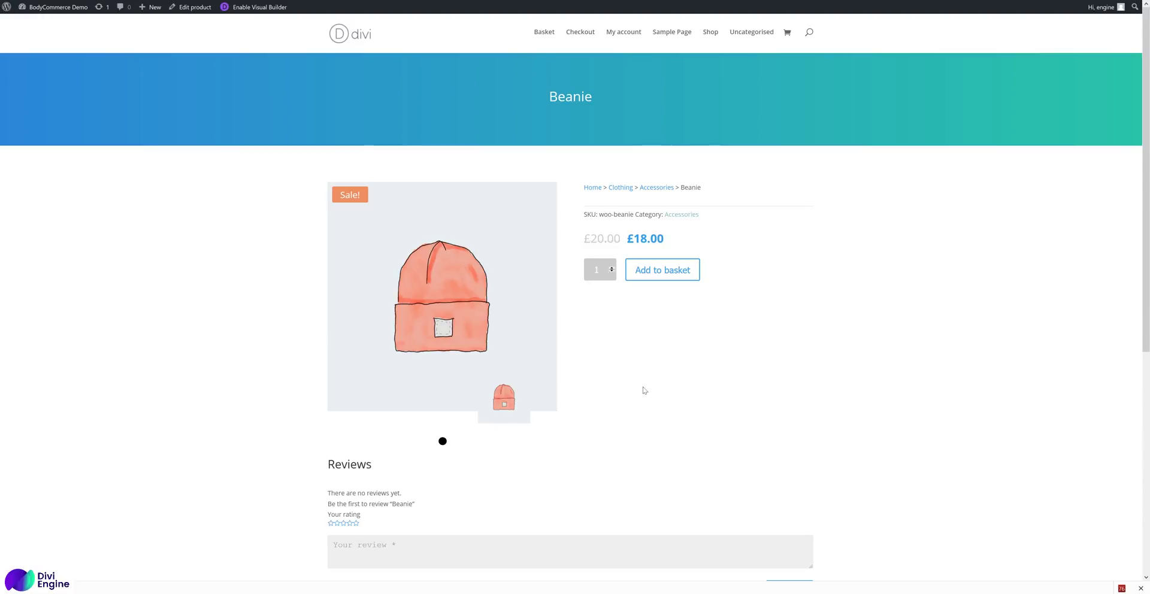
mouse_move(789, 37)
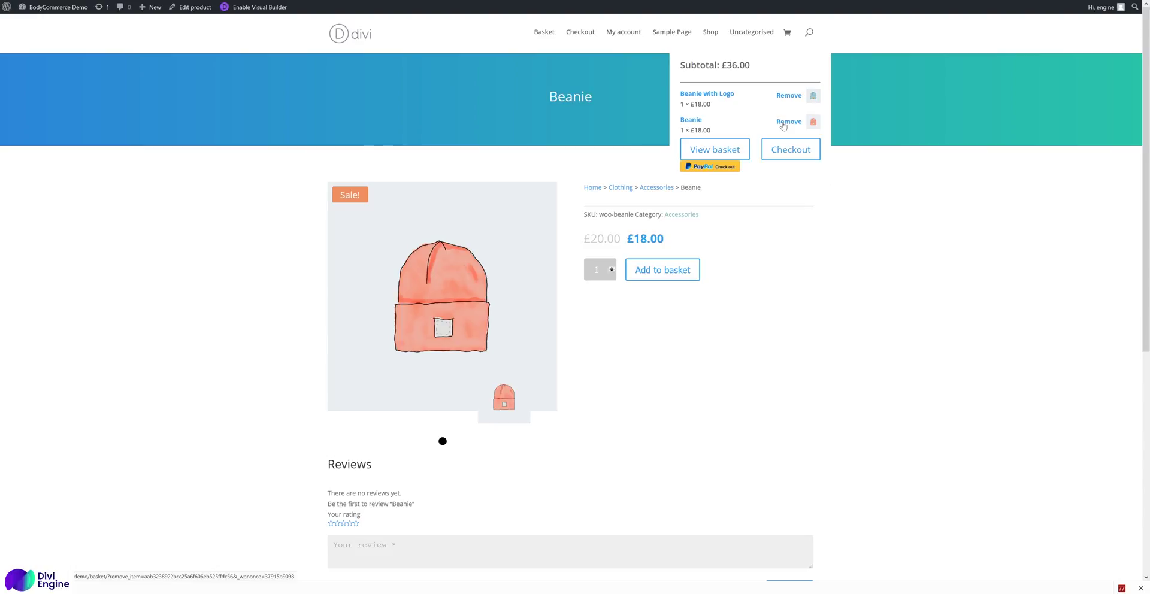
- Remove the Beanie item from the mini cart and reload the product page
click(783, 123)
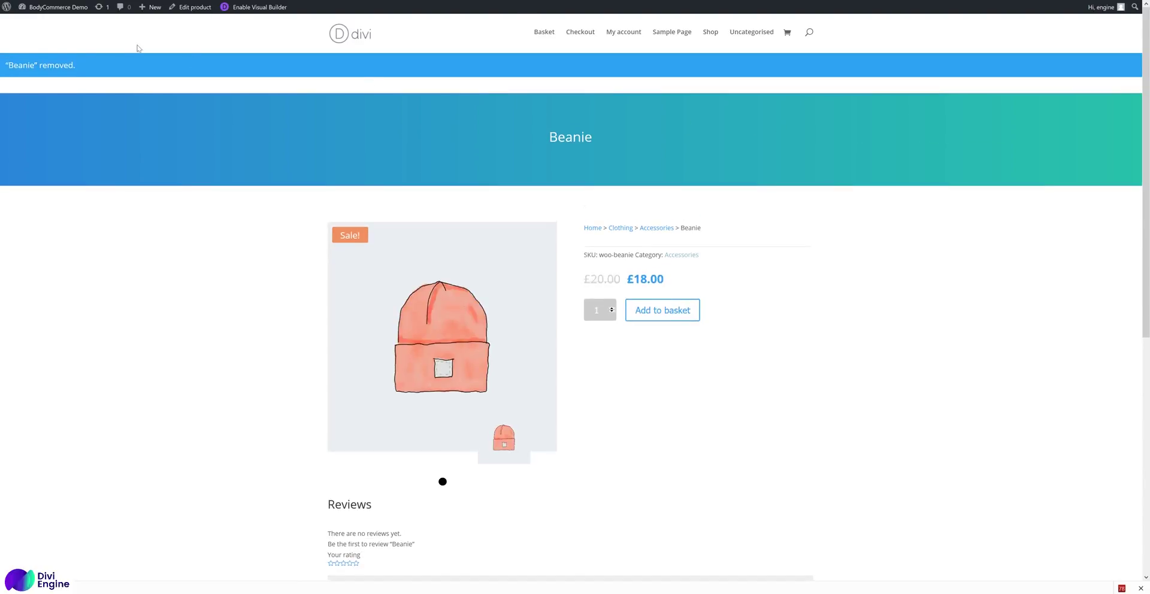
right_click(728, 138)
click(417, 44)
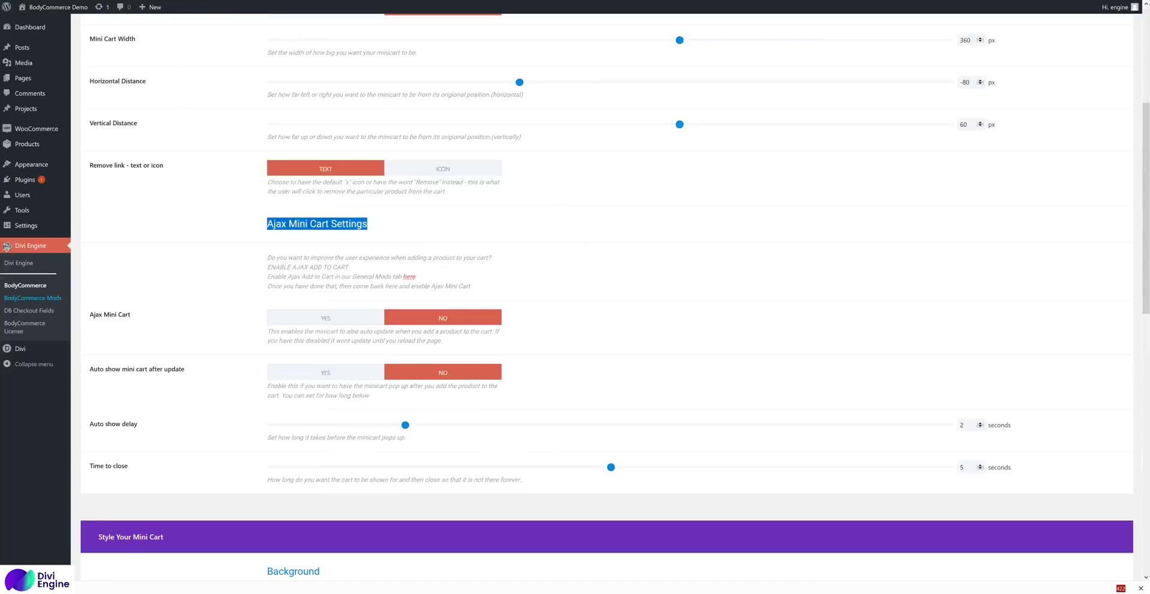
- Enable Ajax Mini Cart in the Ajax Mini Cart settings and save the changes
click(174, 223)
scroll(198, 218, up, 5)
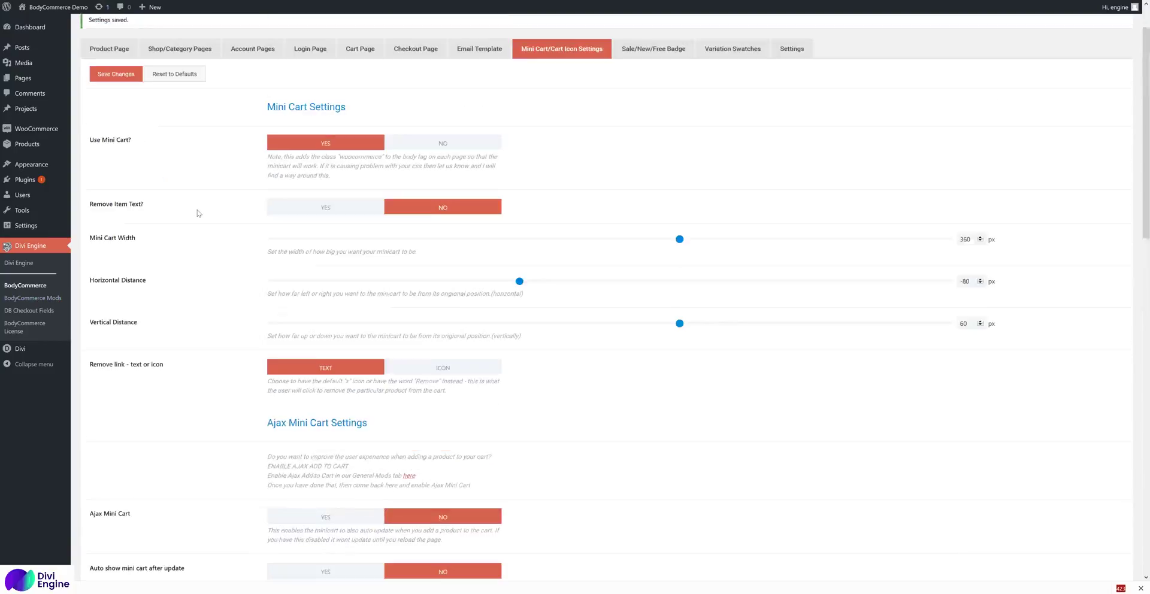
scroll(539, 236, down, 5)
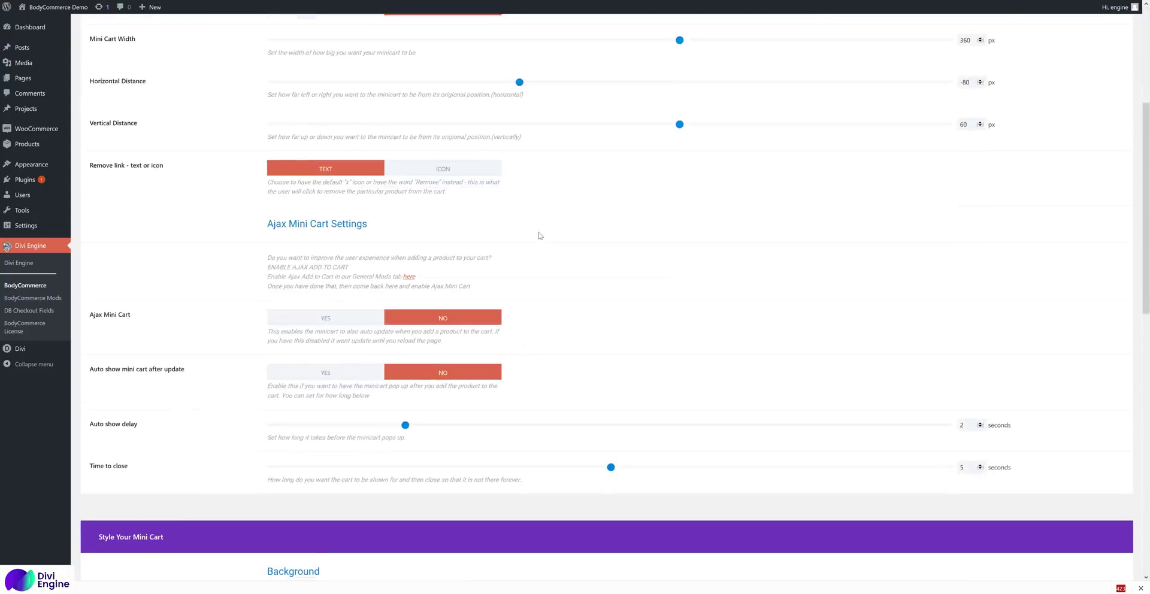
drag(243, 179, 396, 179)
scroll(185, 257, down, 1)
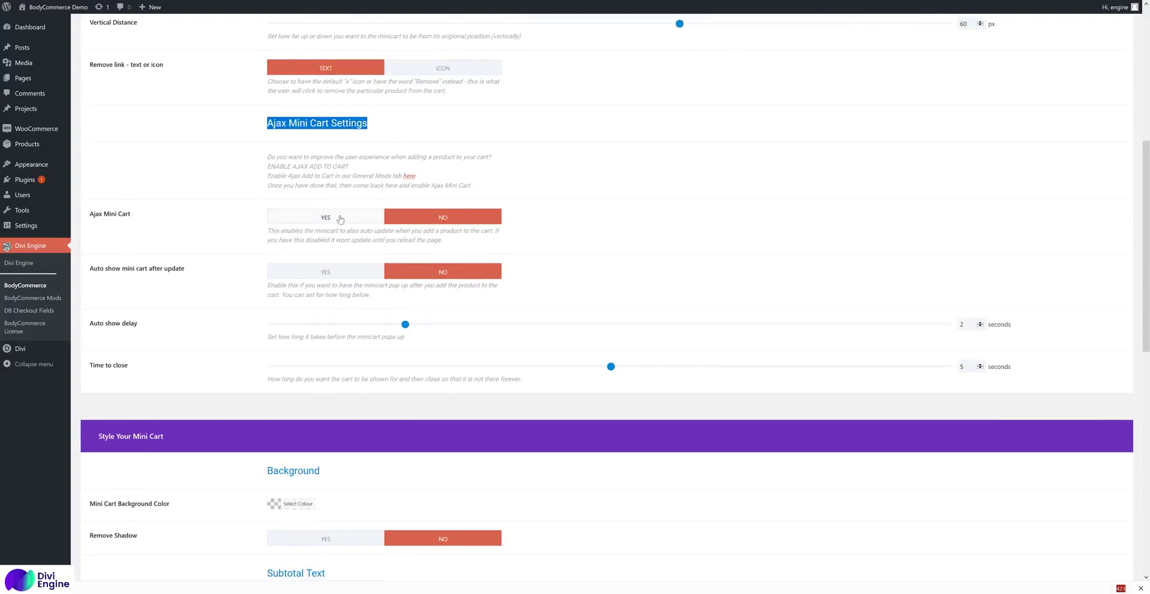
click(338, 220)
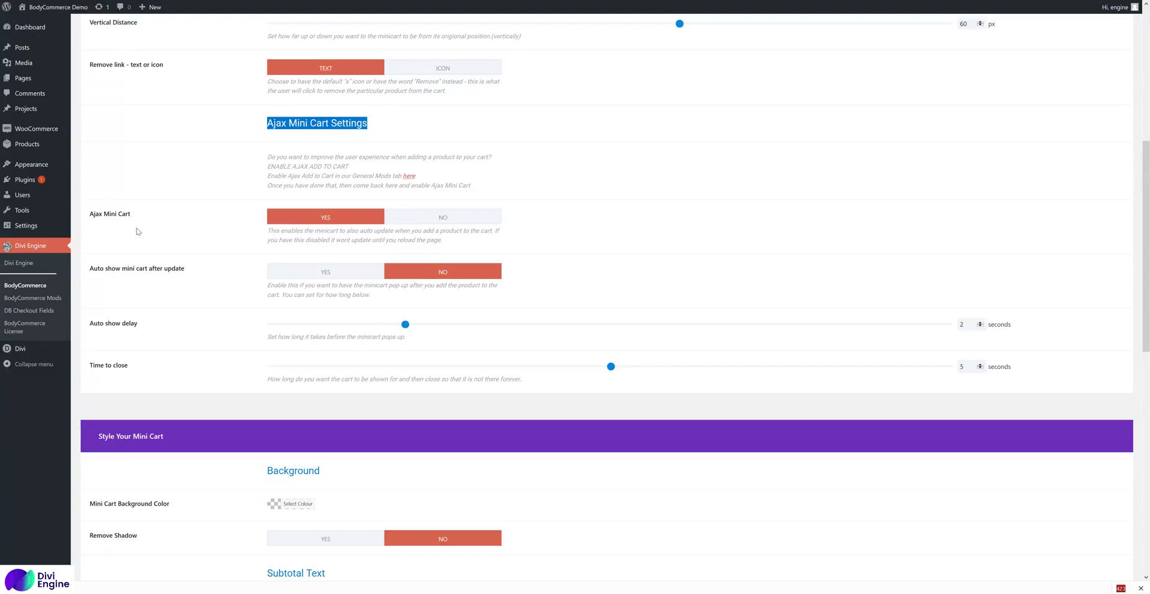
scroll(144, 206, up, 6)
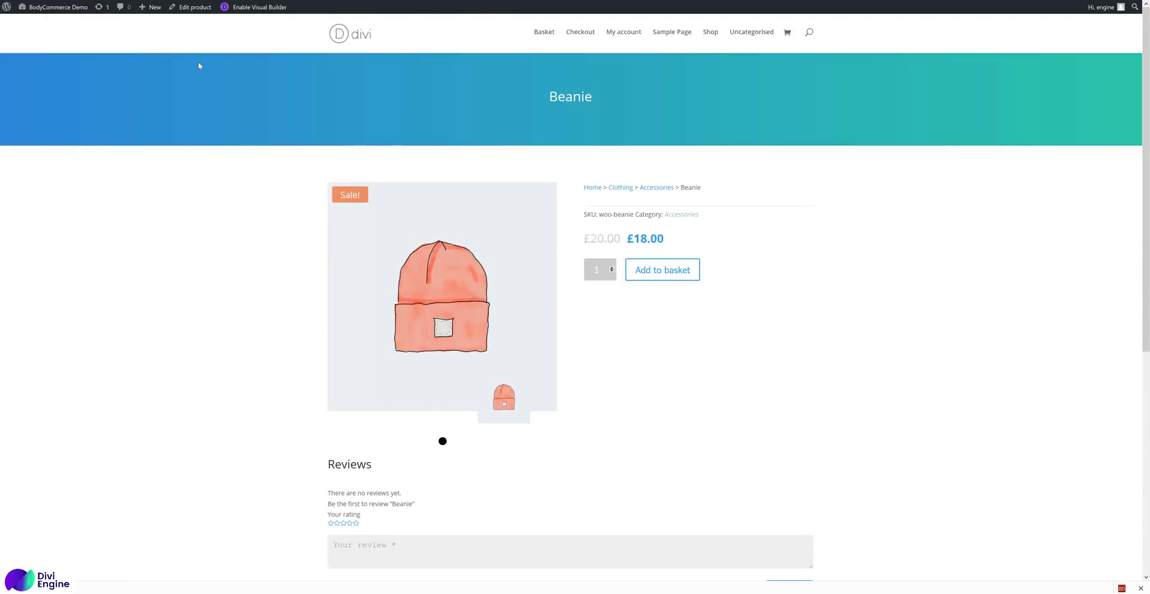
- Add the Beanie to the basket from its product page and display the mini cart to test its automatic update
right_click(200, 63)
key(Escape)
click(662, 273)
mouse_move(794, 38)
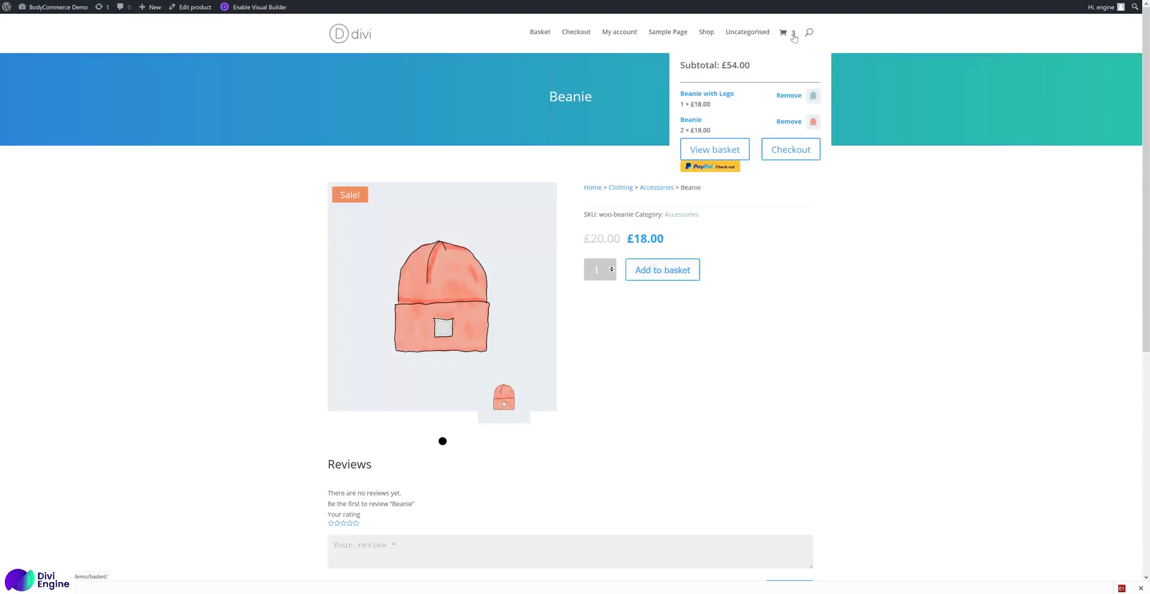
- Reload the Beanie product page, add one more Beanie to the basket, and check the cart icon and mini cart
right_click(633, 100)
click(694, 109)
click(687, 278)
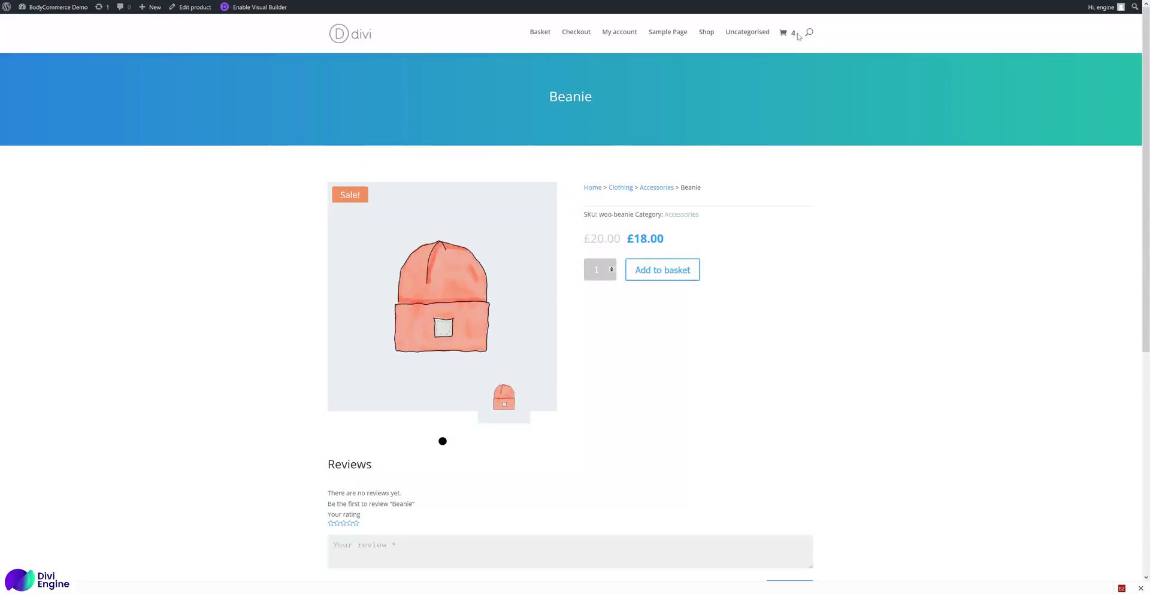
mouse_move(788, 34)
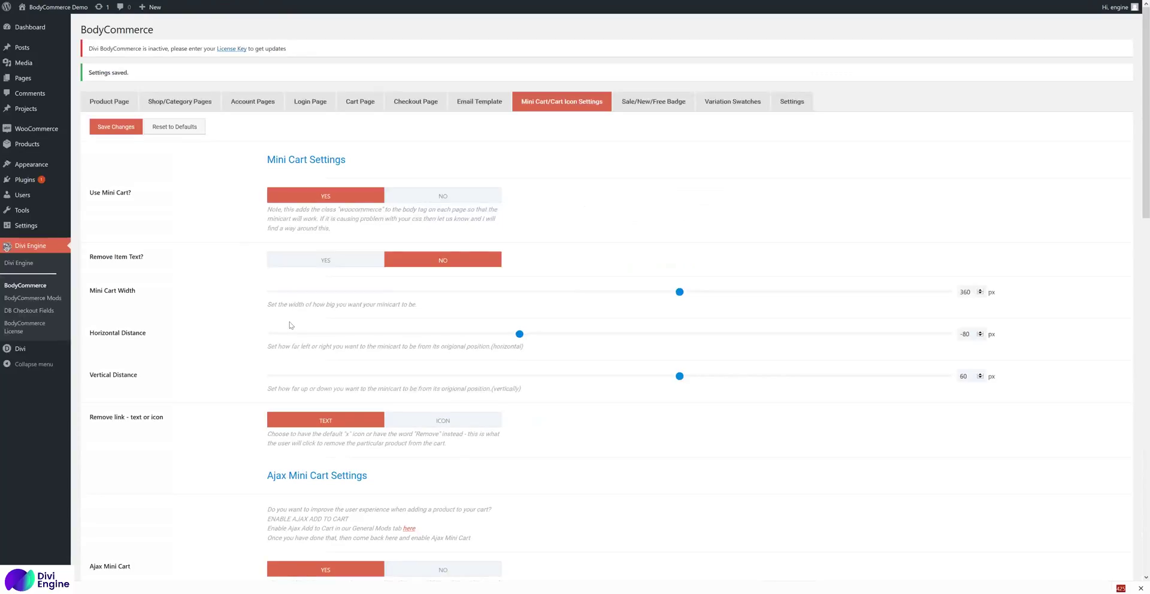
- Enable Auto show mini cart after update in the Ajax Mini Cart settings
scroll(290, 327, down, 5)
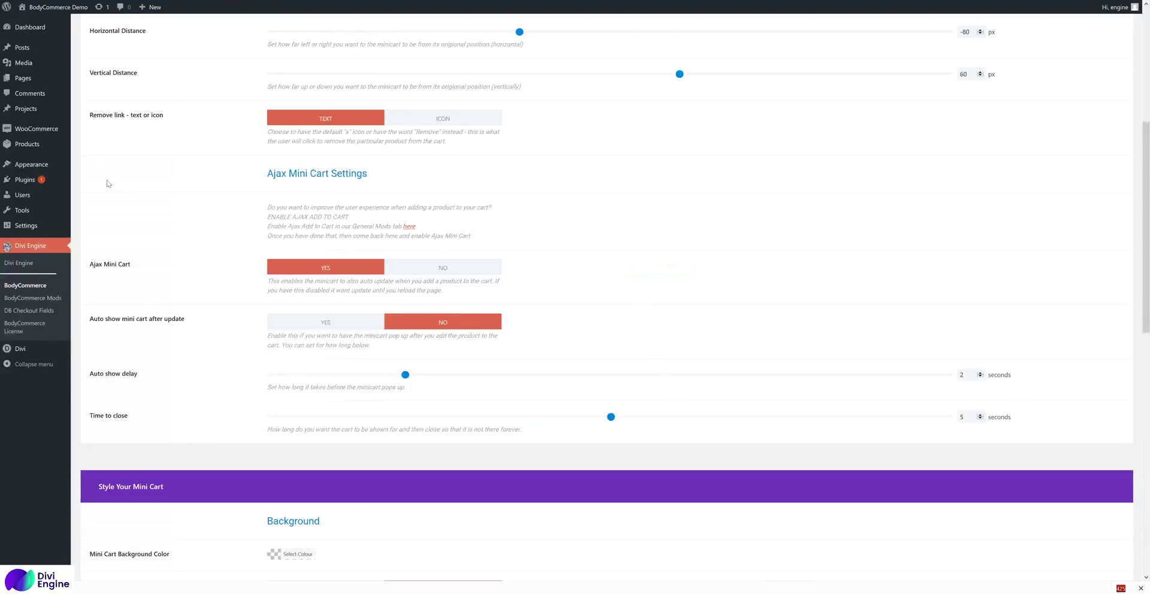
scroll(121, 210, down, 1)
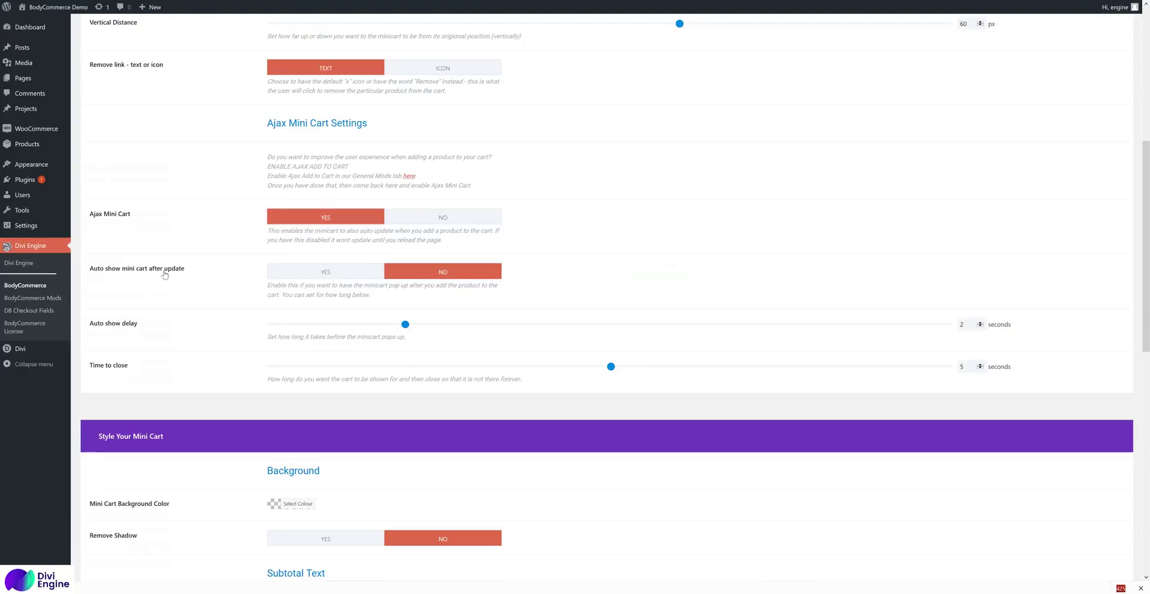
click(317, 276)
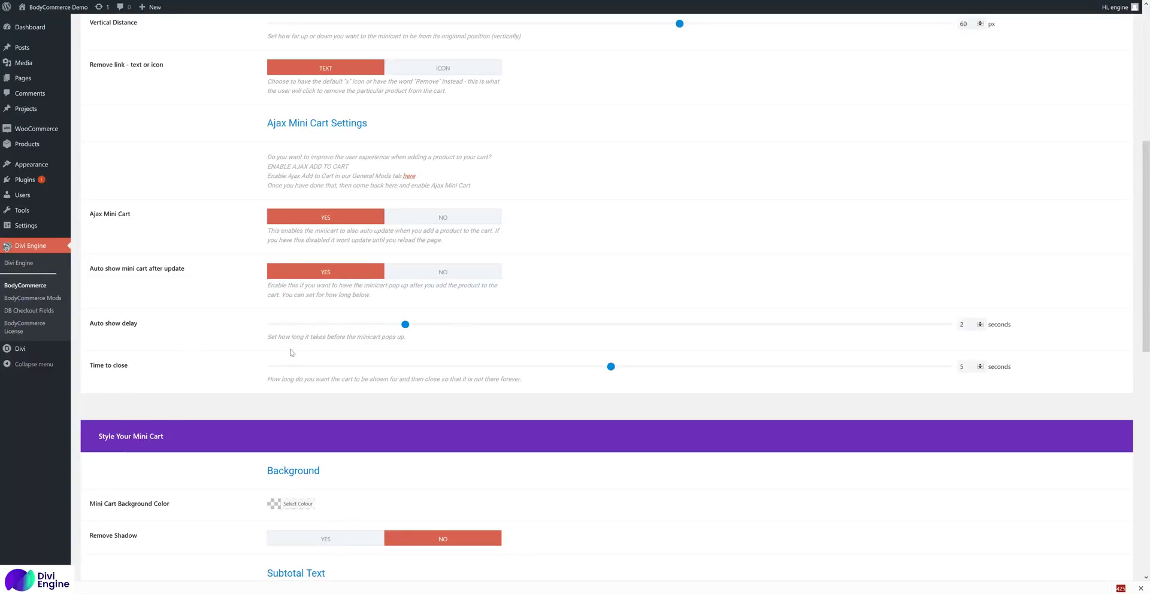
- Examine the Auto show delay and Time to close options, and save the mini cart settings
drag(282, 337, 395, 336)
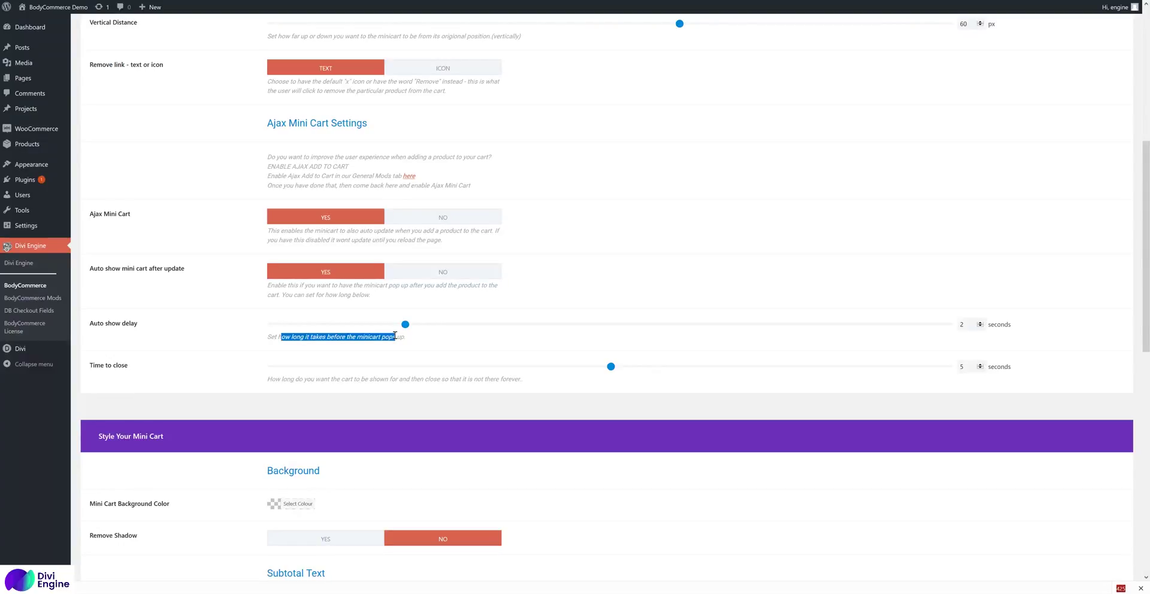
click(415, 335)
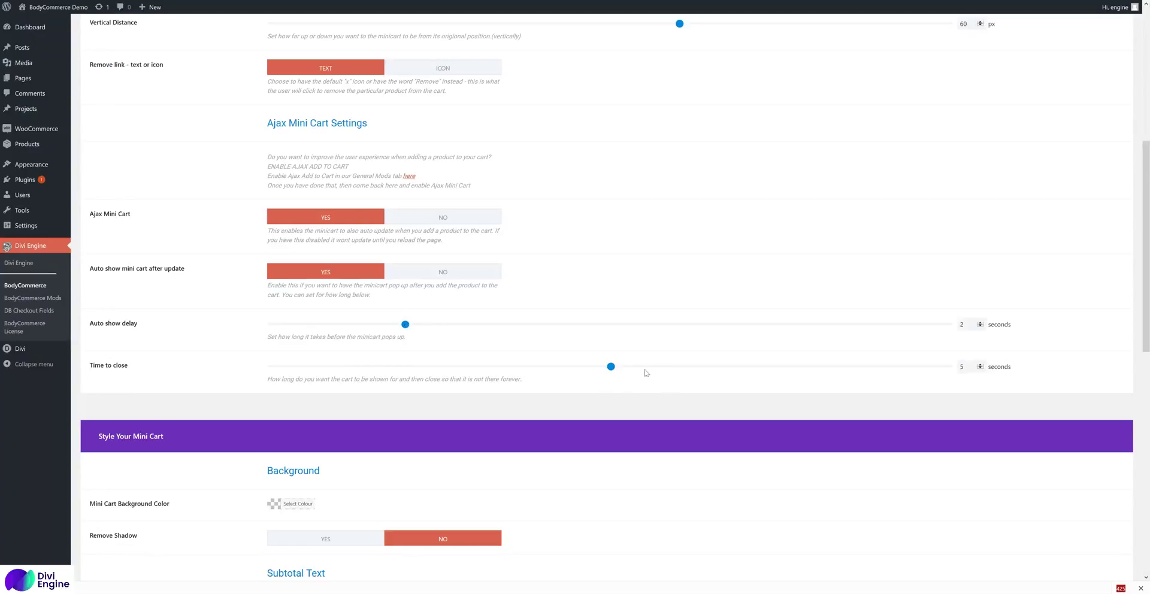
scroll(249, 407, down, 8)
scroll(210, 471, down, 1)
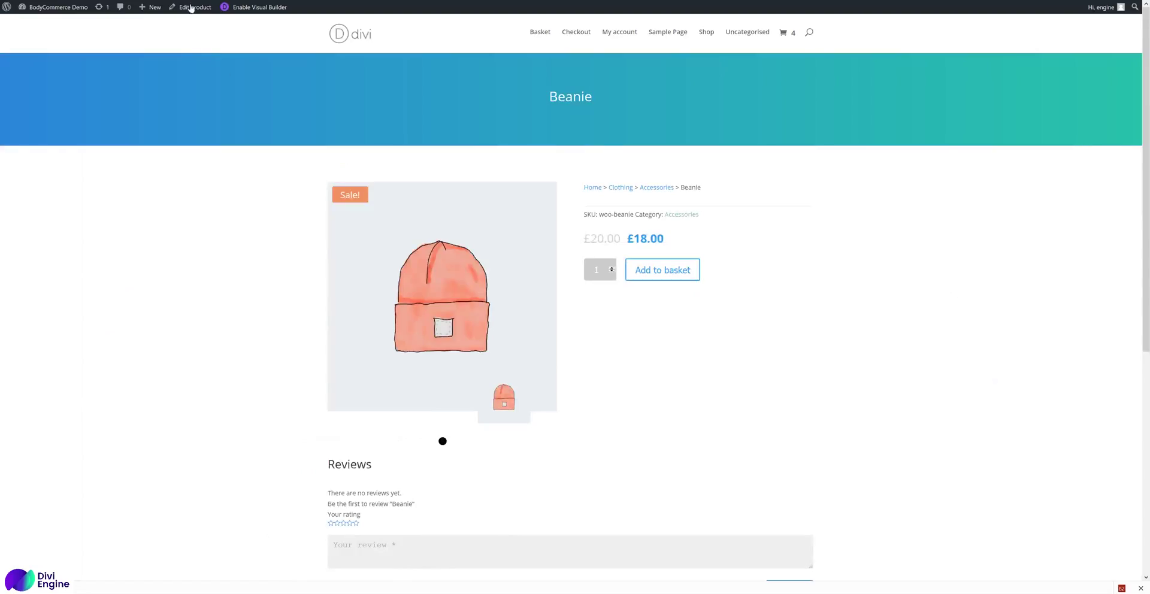
- Reload the Beanie product page, add one Beanie to the basket to test the automatic pop-up, and display the mini cart
right_click(226, 119)
click(293, 125)
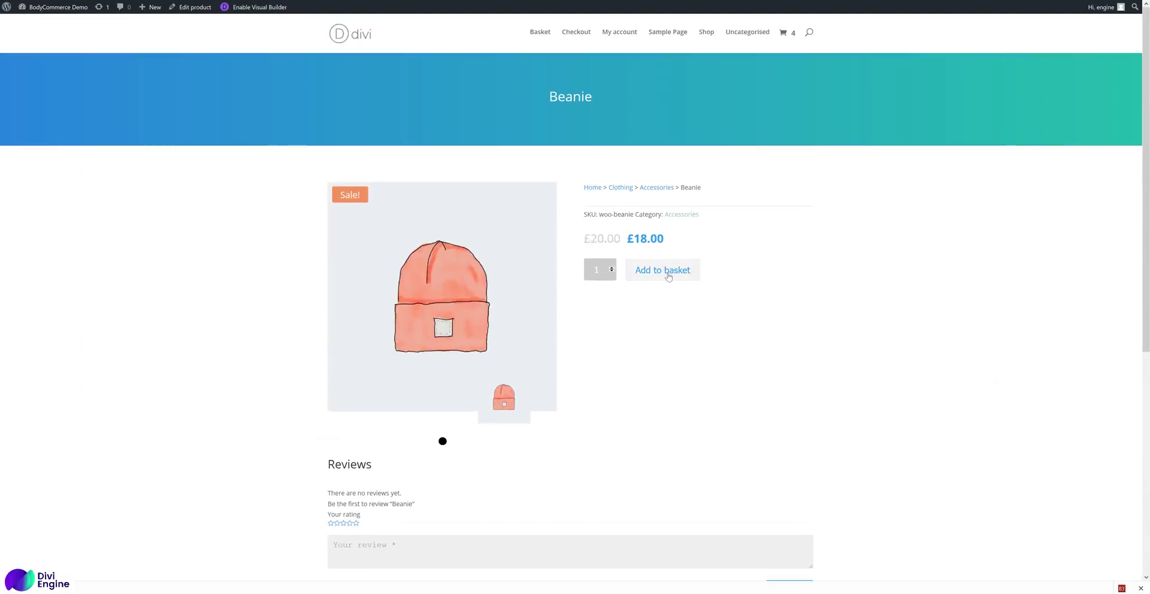
click(659, 273)
mouse_move(789, 37)
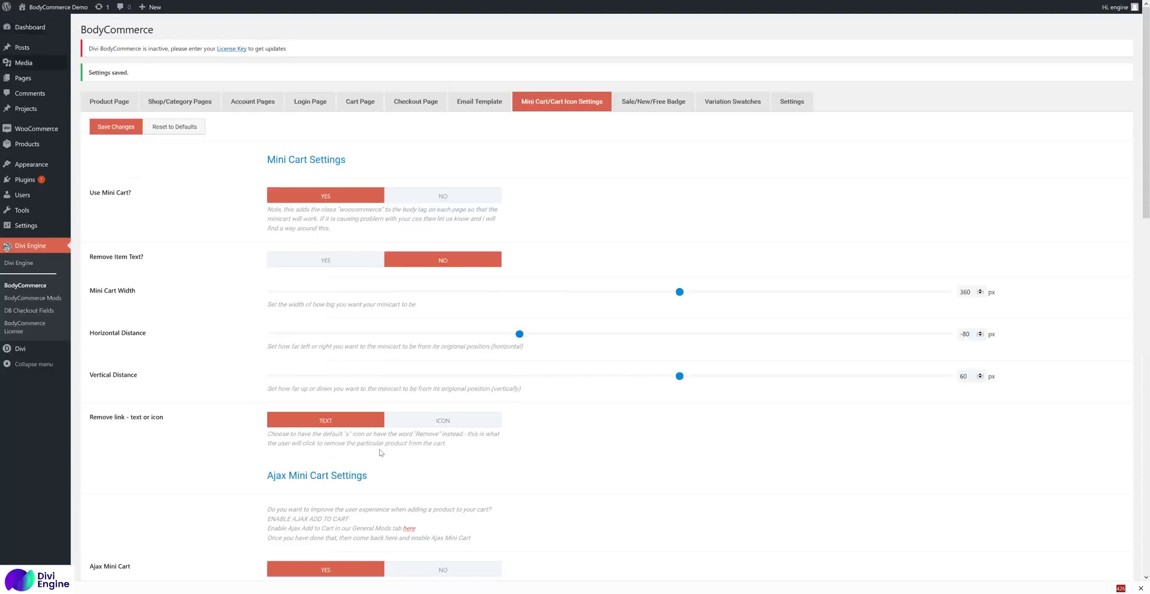
- Set the Mini Cart Background Color to light grey in the Style Your Mini Cart section
scroll(187, 426, down, 5)
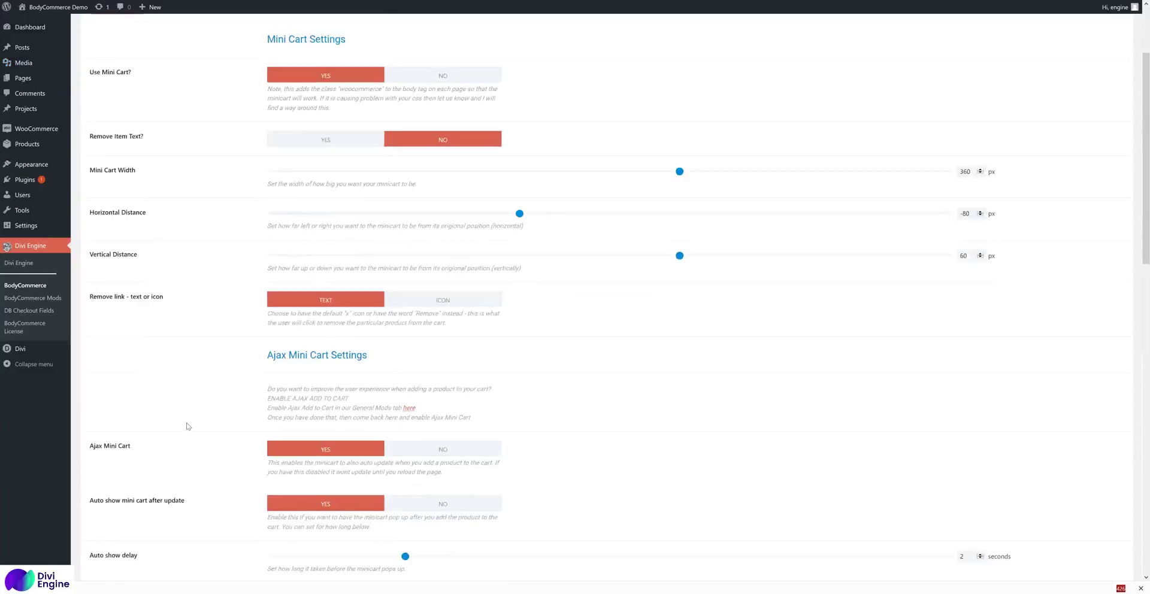
scroll(188, 427, down, 7)
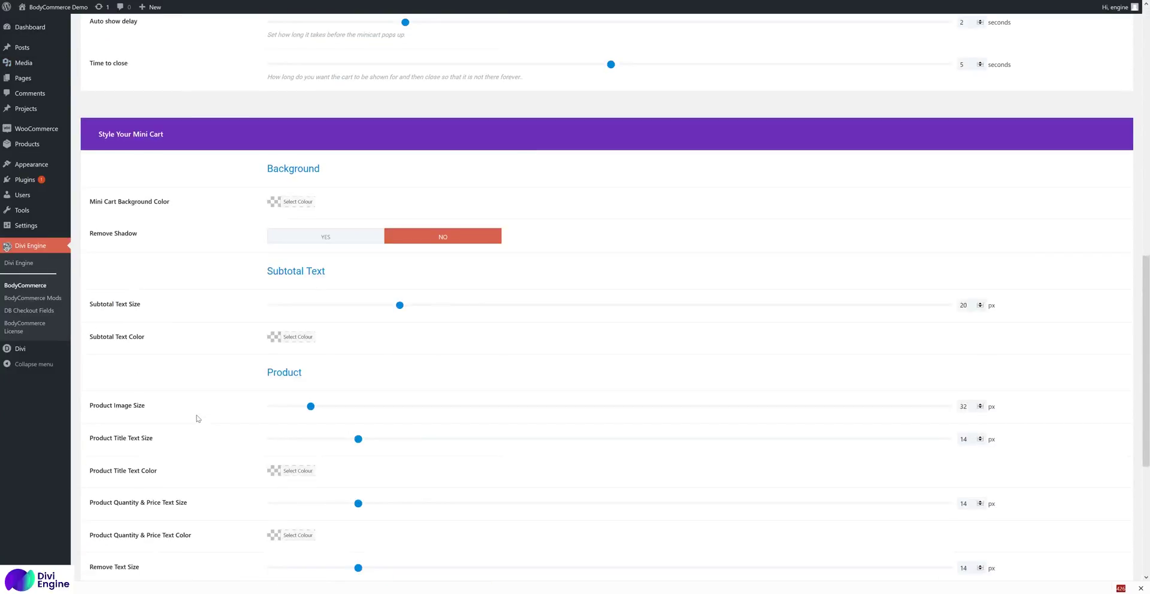
scroll(198, 418, down, 1)
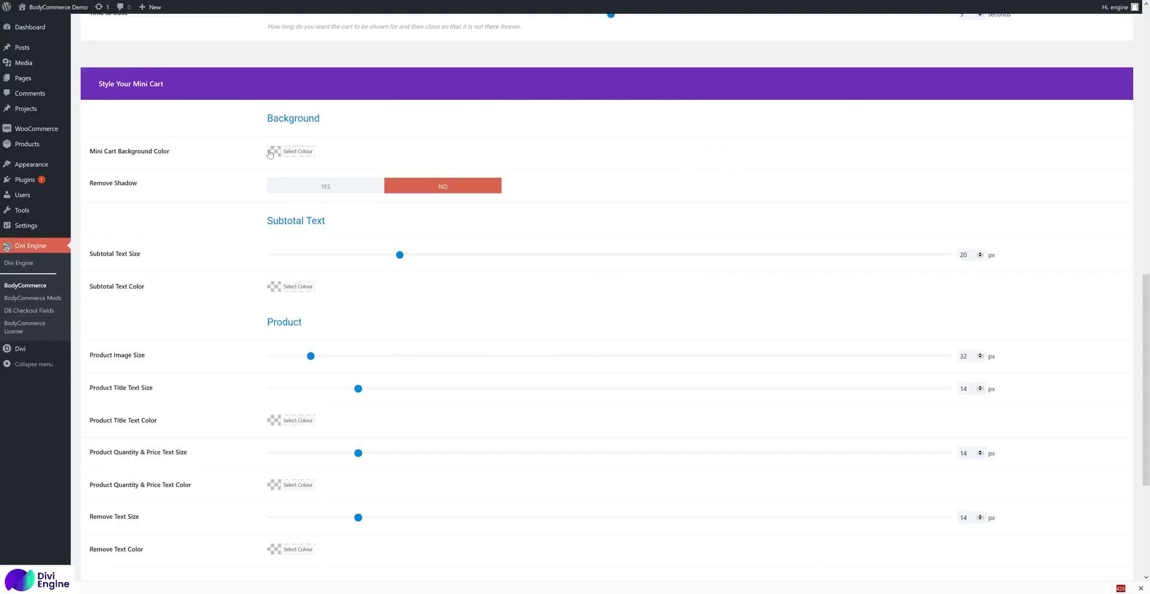
click(288, 151)
click(272, 173)
click(162, 167)
scroll(183, 240, down, 1)
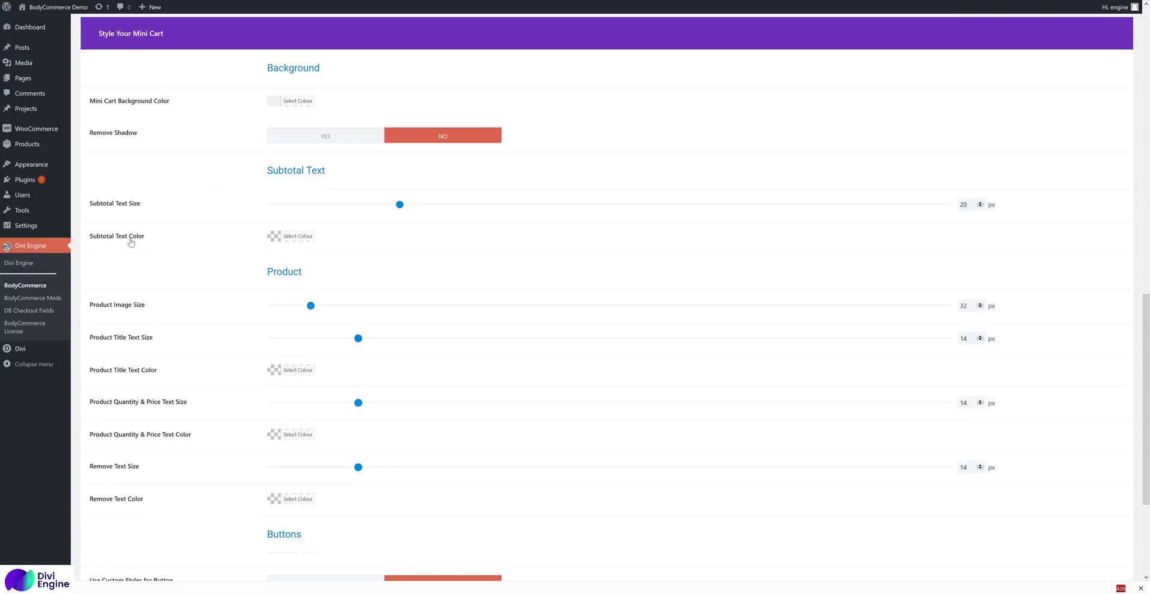
- Set the mini cart's Product Image Size to 64 px
scroll(177, 265, down, 2)
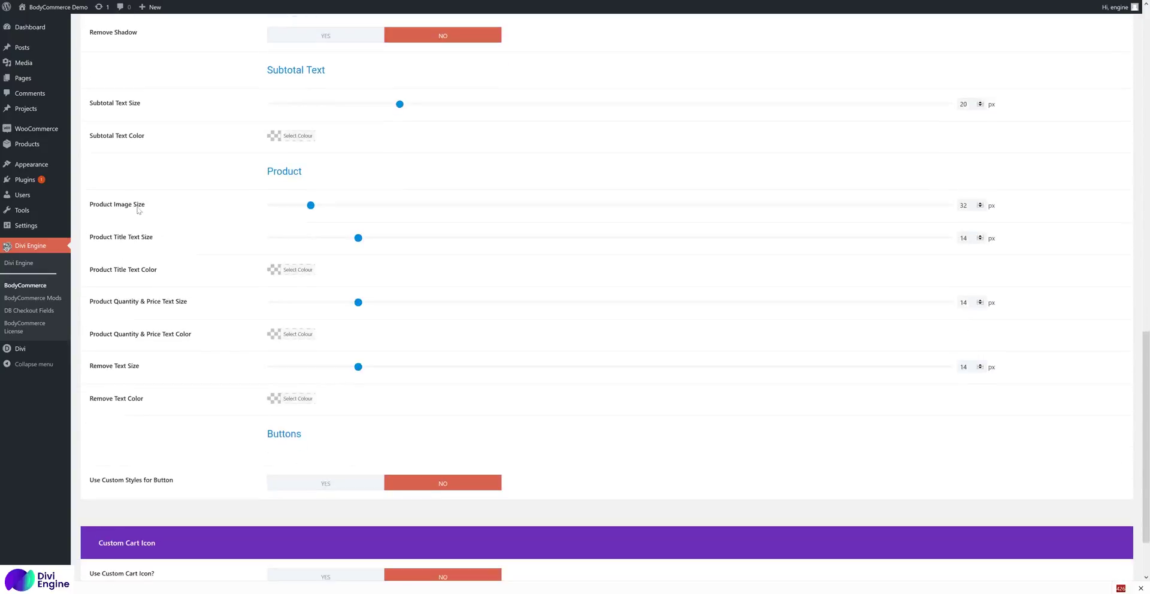
drag(971, 205, 925, 208)
text(6)
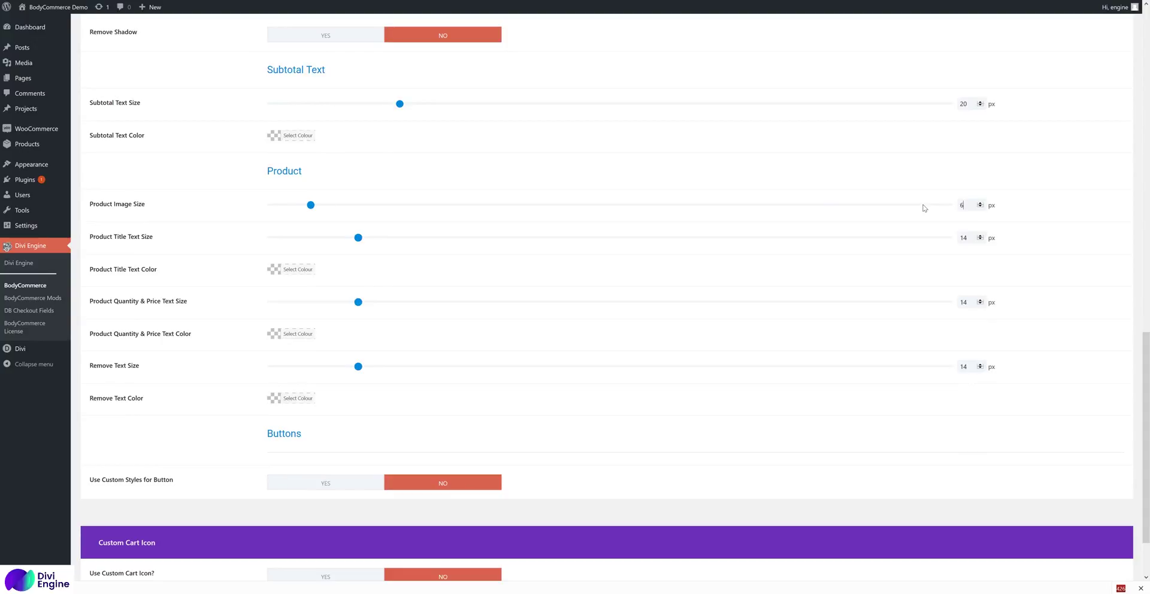
text(4)
- Enable Use Custom Styles for Button for the mini cart and set Add Button icon to No
scroll(167, 267, down, 2)
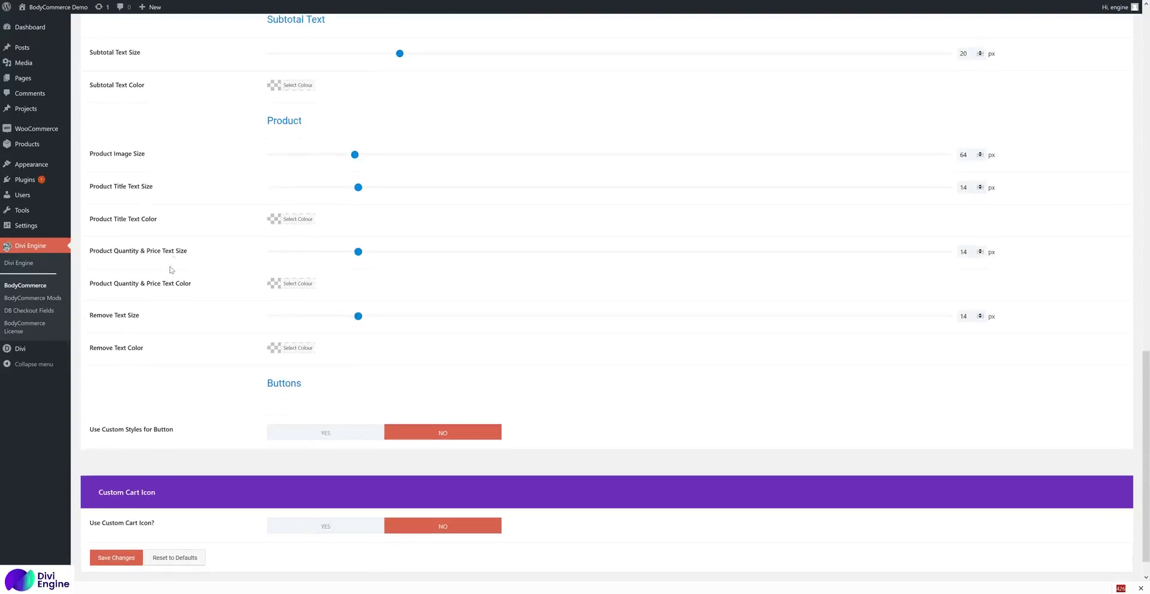
scroll(151, 304, down, 1)
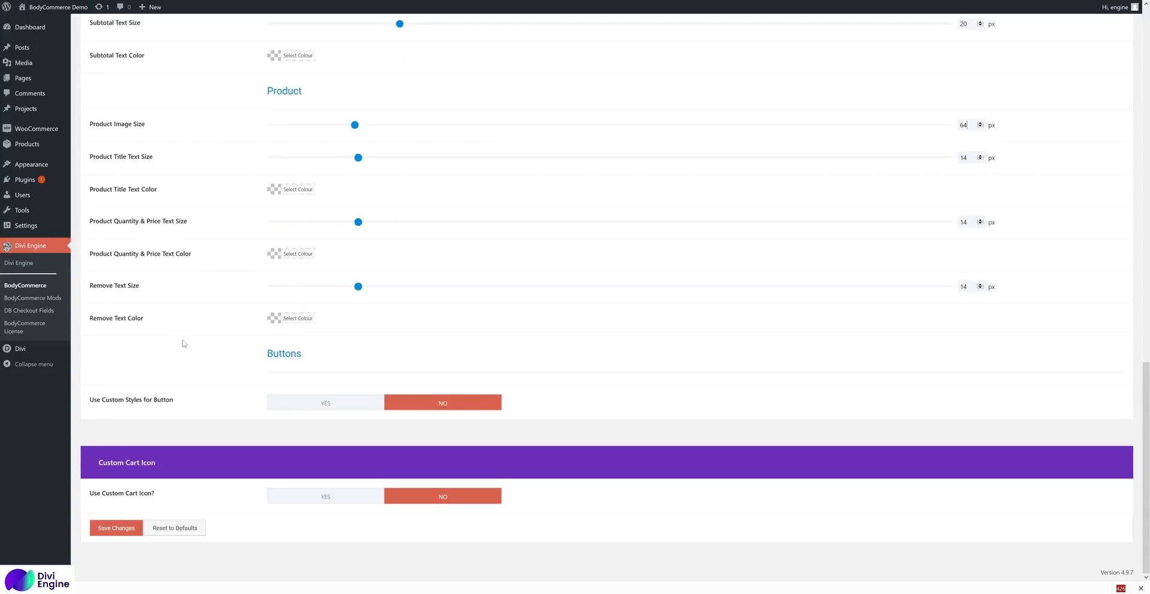
click(325, 404)
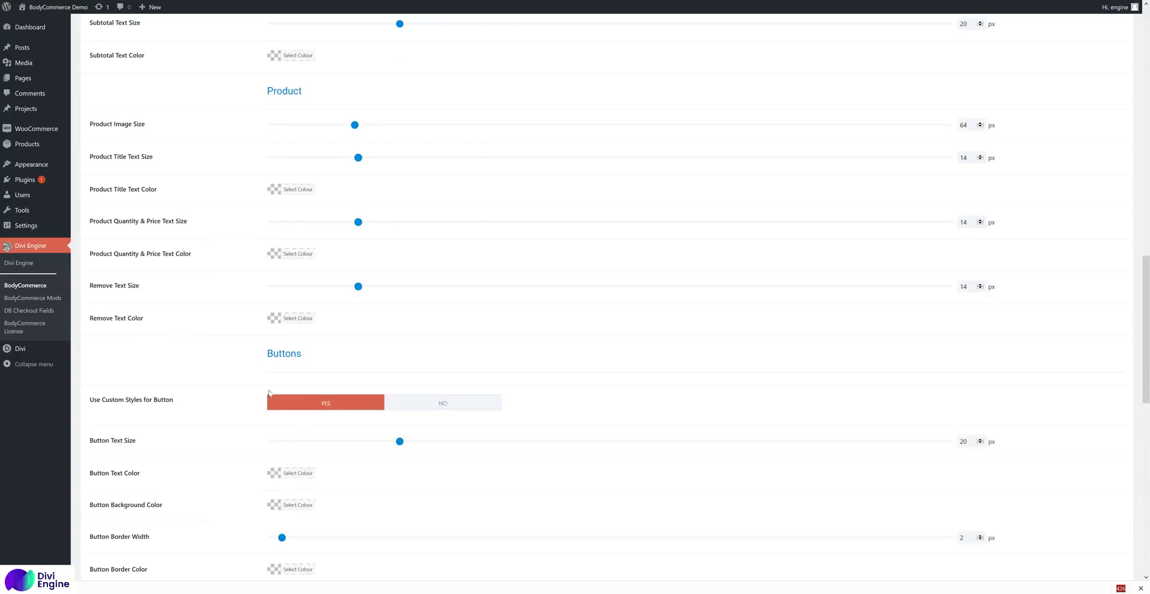
scroll(240, 360, down, 7)
scroll(249, 321, down, 2)
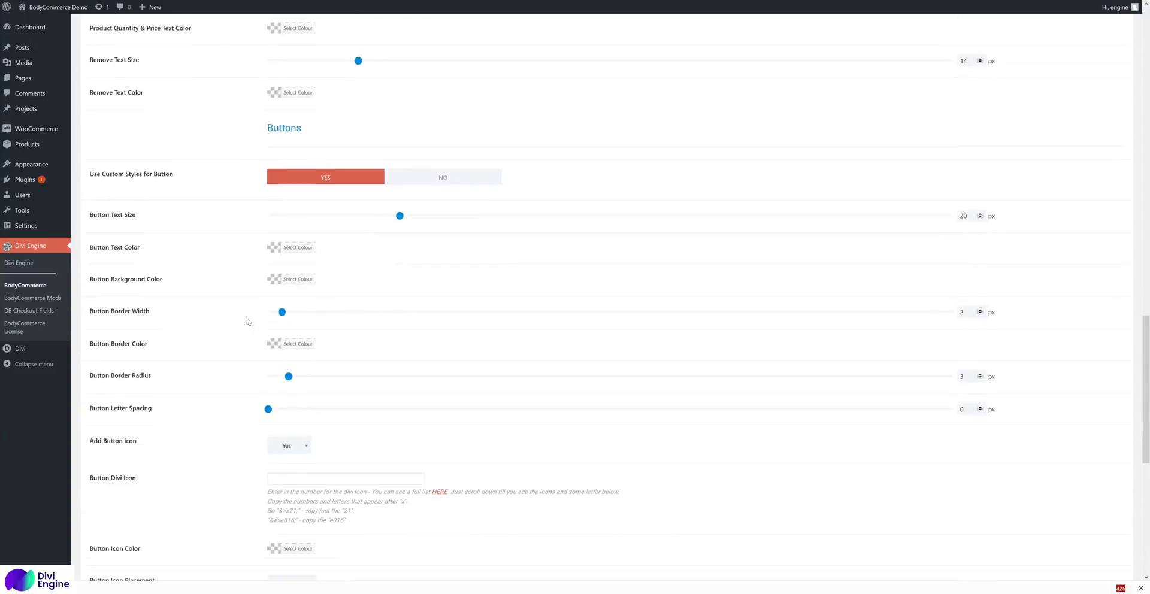
click(286, 419)
click(291, 466)
scroll(215, 441, down, 2)
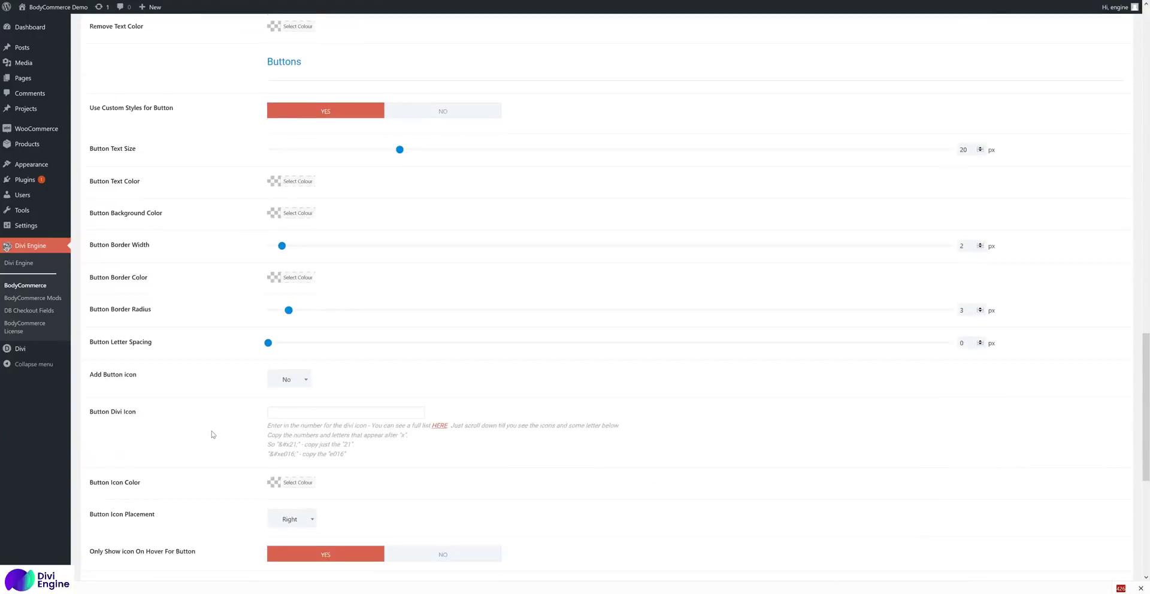
- Set the mini cart's Button Background Color to blue and Button Text Color to white, and save the changes
click(277, 204)
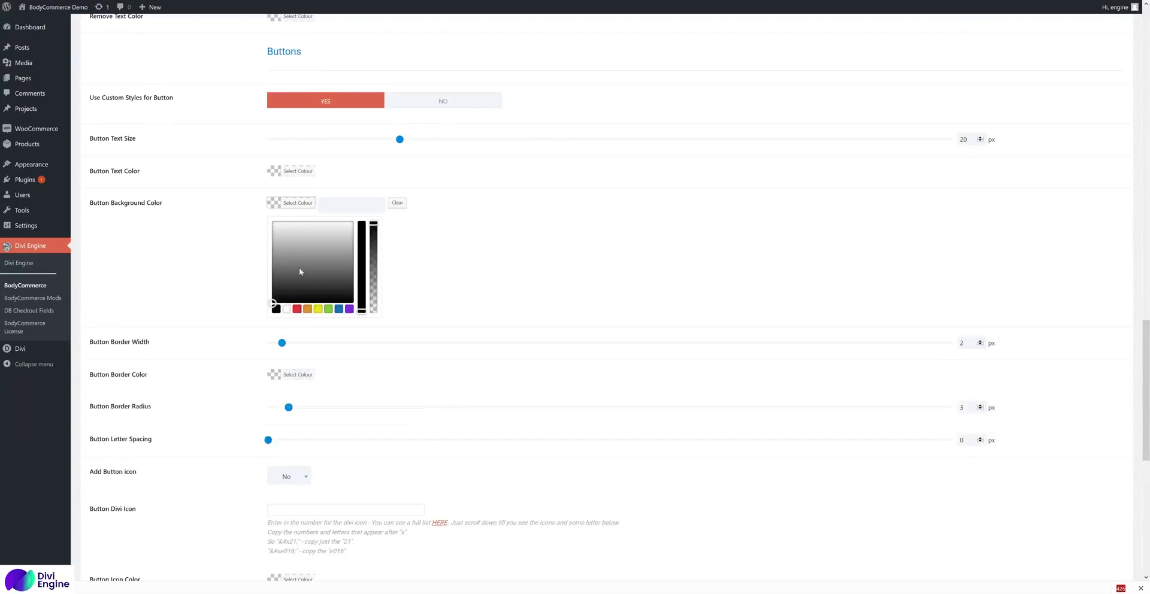
click(339, 309)
click(271, 172)
click(287, 279)
click(178, 180)
scroll(183, 224, down, 5)
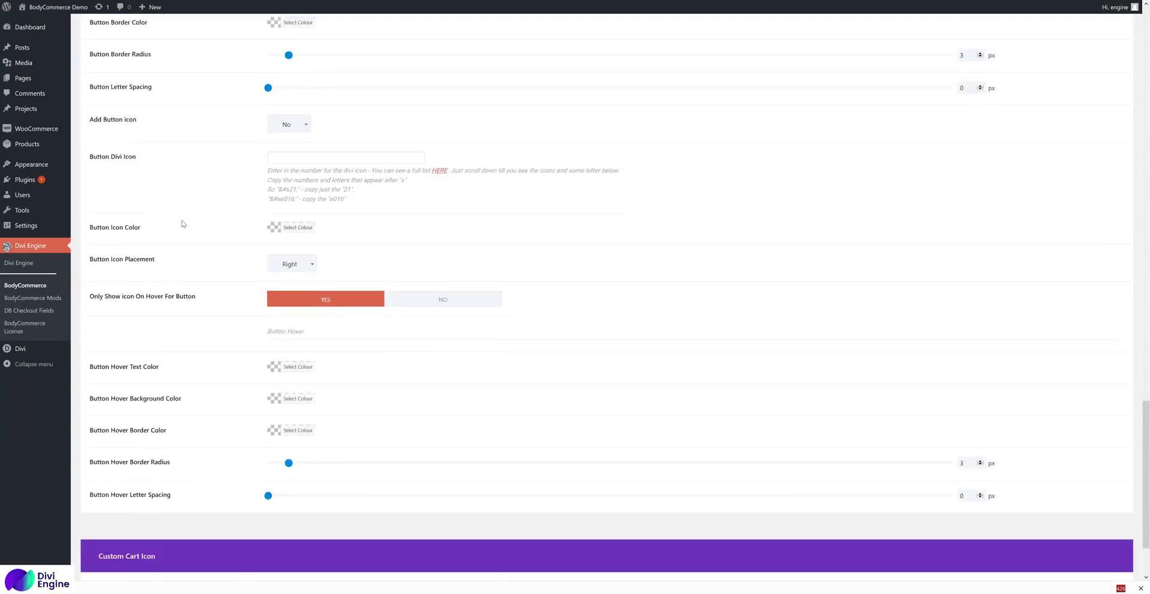
scroll(153, 180, up, 3)
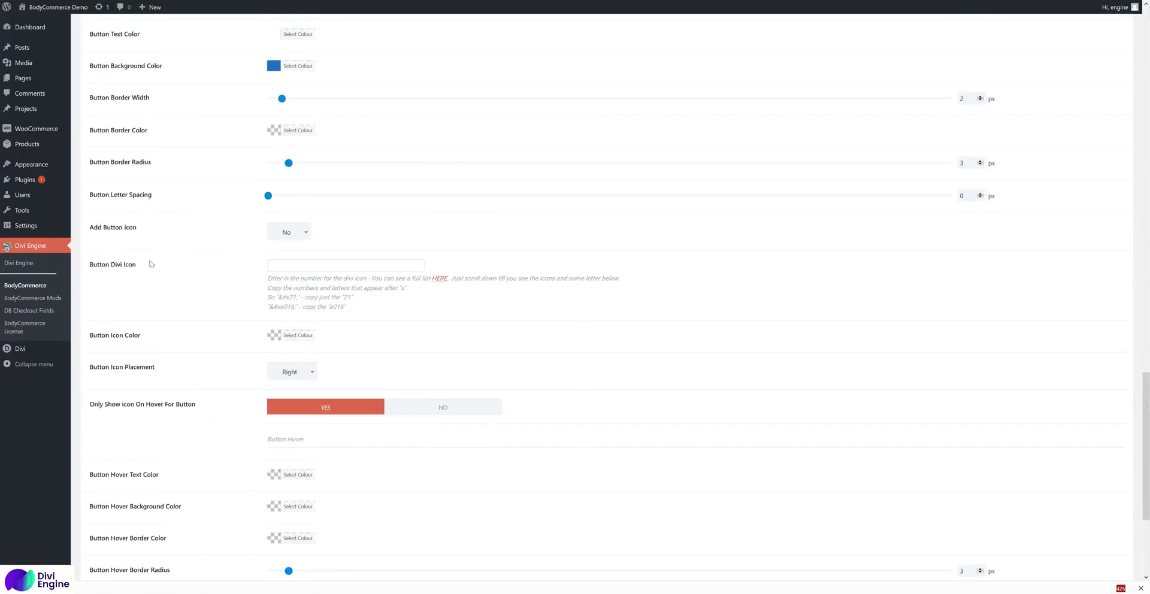
scroll(230, 318, down, 2)
scroll(231, 318, down, 2)
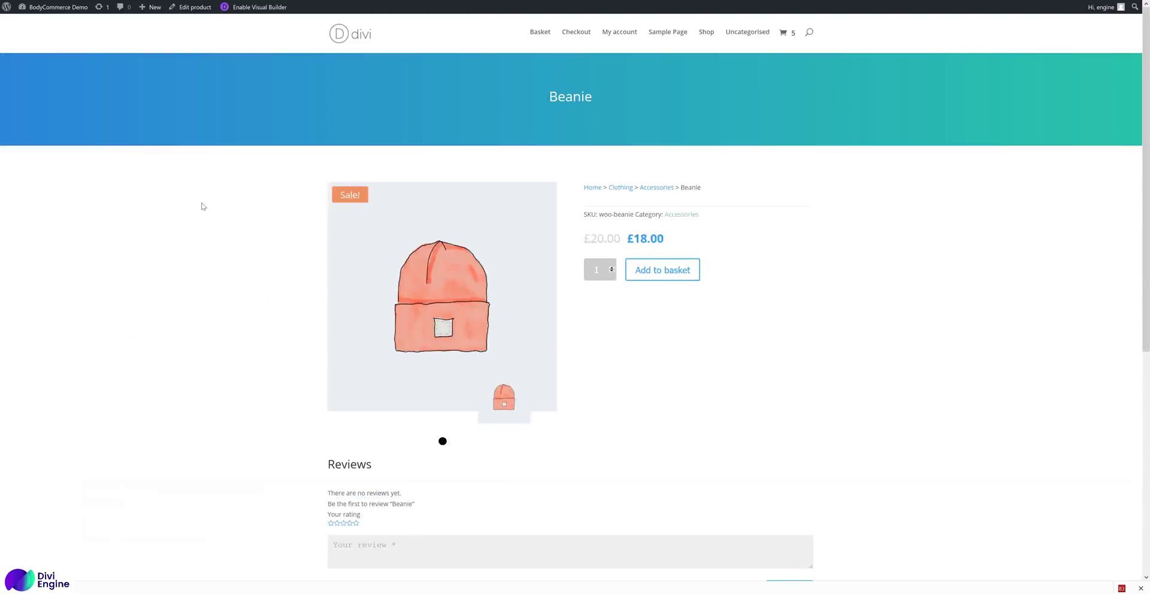
- Reload the Beanie product page and display the mini cart to check its new styling
right_click(202, 203)
click(272, 216)
mouse_move(783, 35)
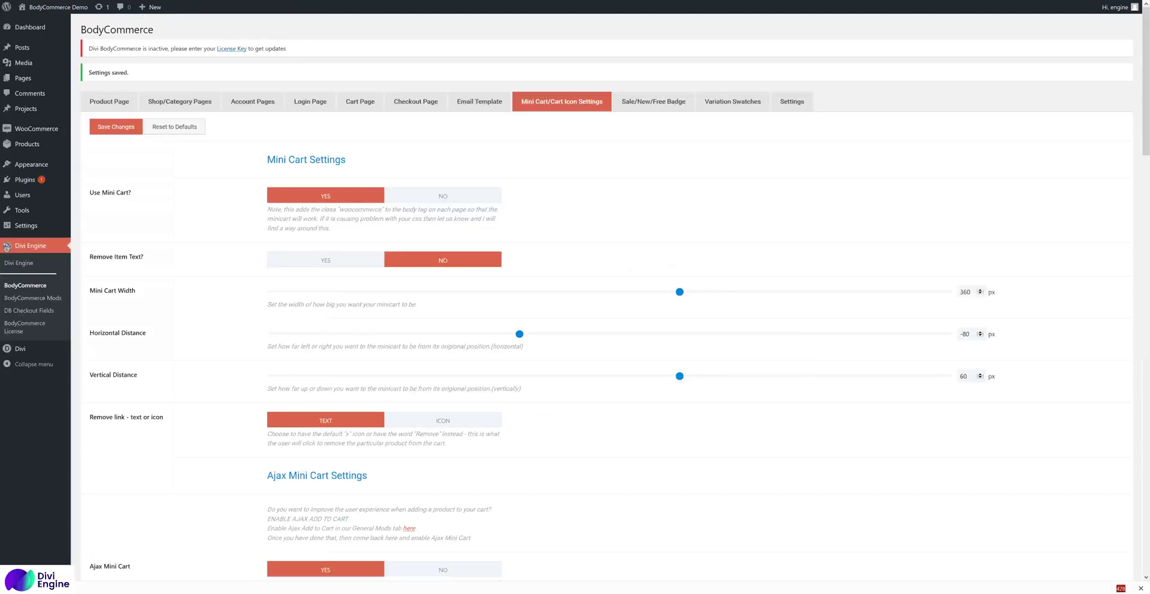
- Enable Use Custom Cart Icon with the first shopping bag icon selected, and save the changes
scroll(303, 359, down, 5)
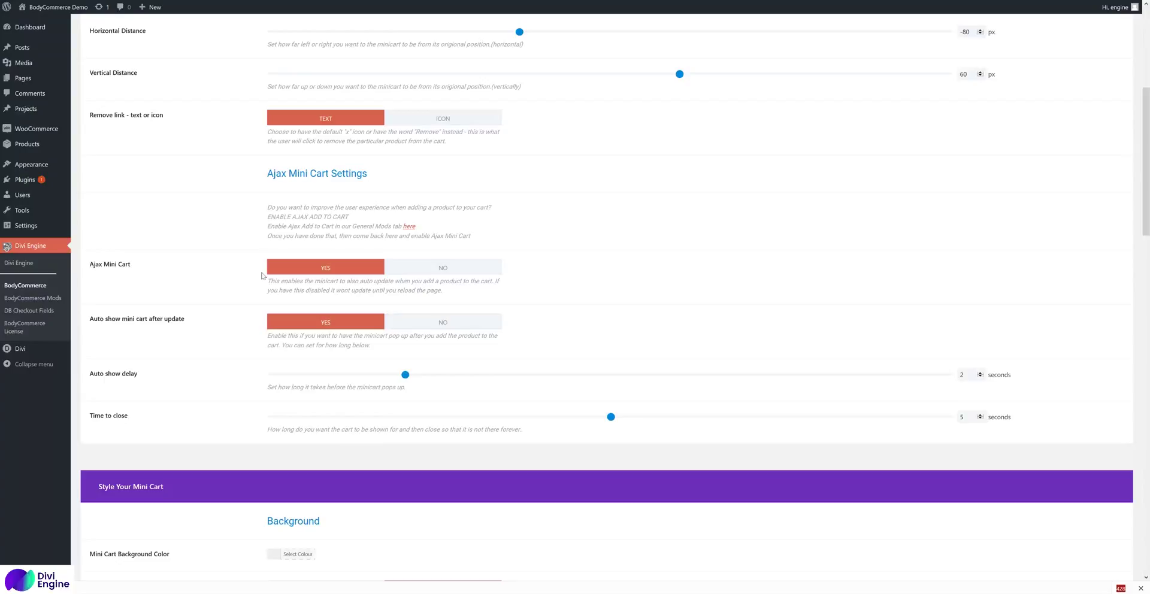
scroll(224, 314, down, 8)
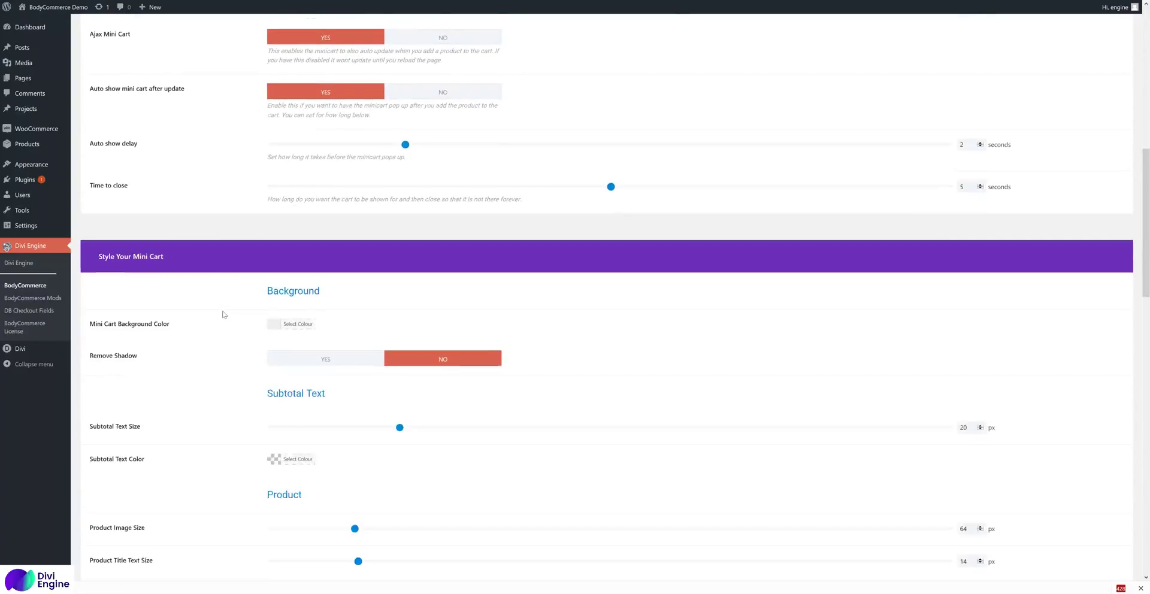
scroll(225, 313, down, 13)
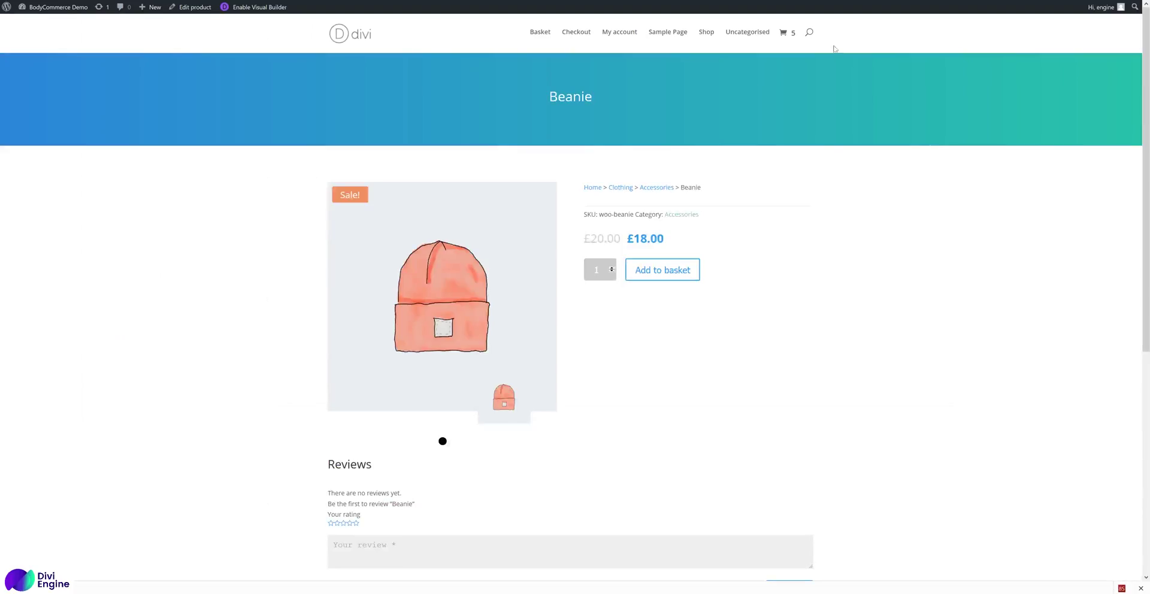
mouse_move(786, 34)
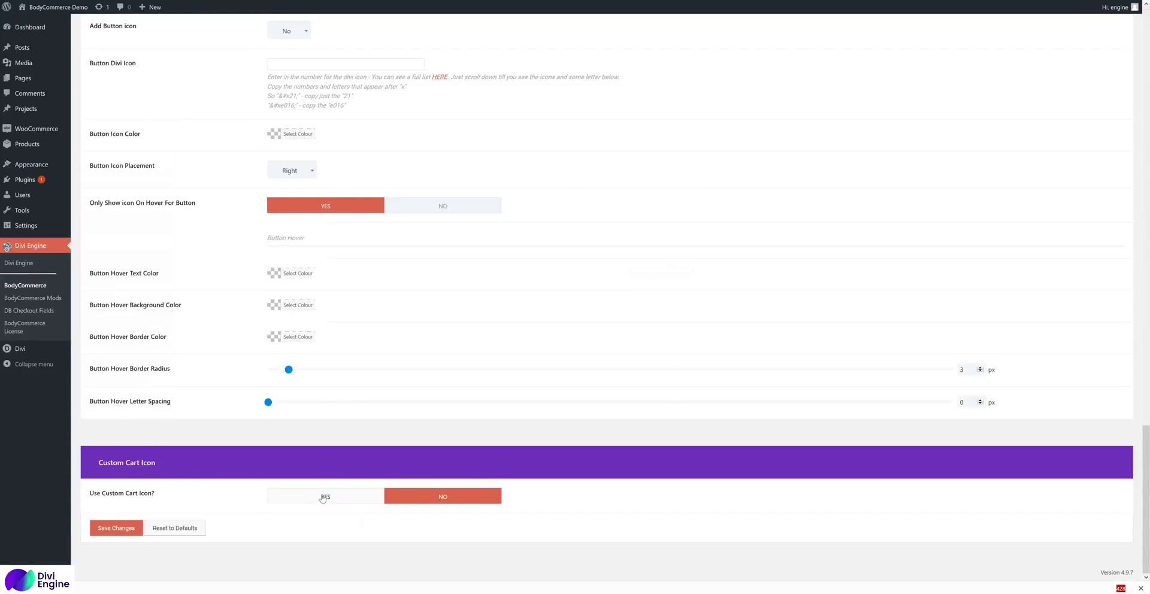
click(325, 497)
scroll(281, 473, down, 4)
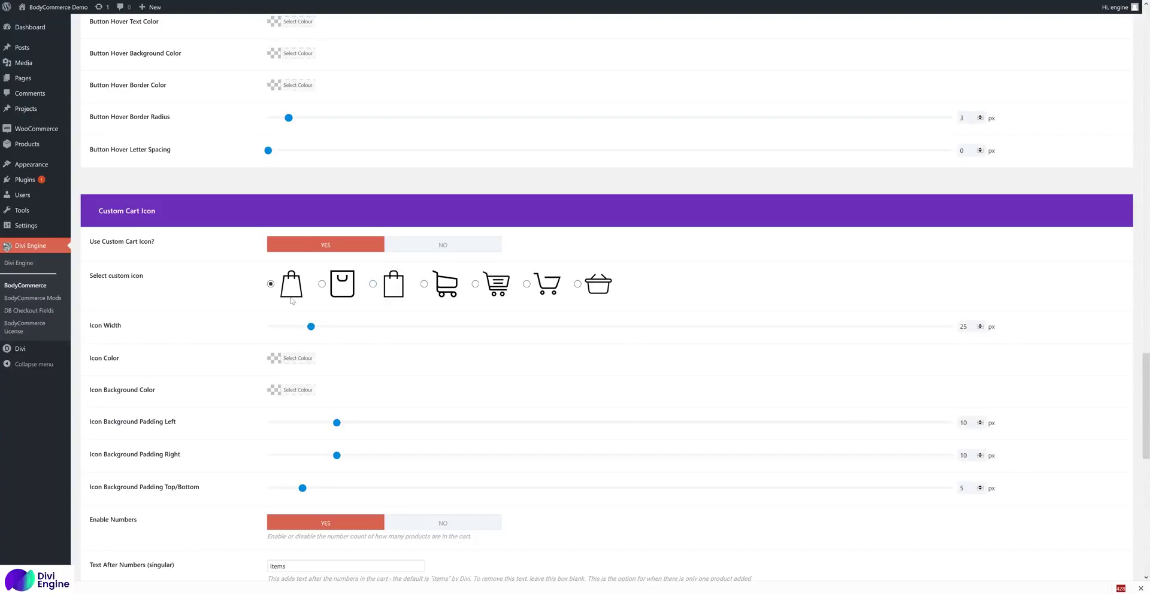
scroll(217, 377, down, 10)
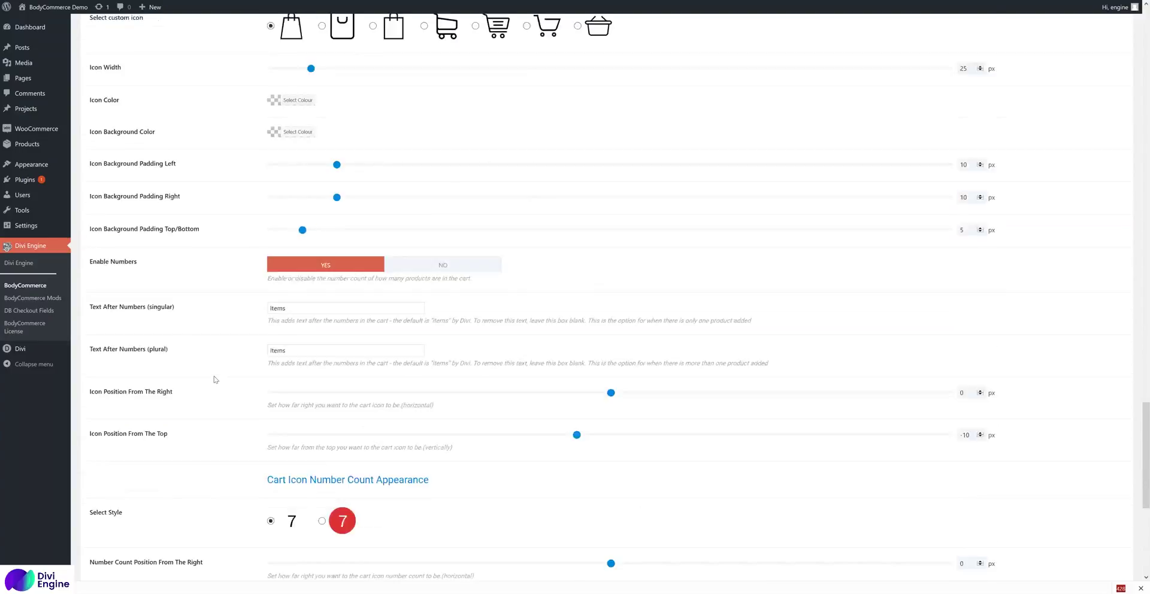
click(116, 529)
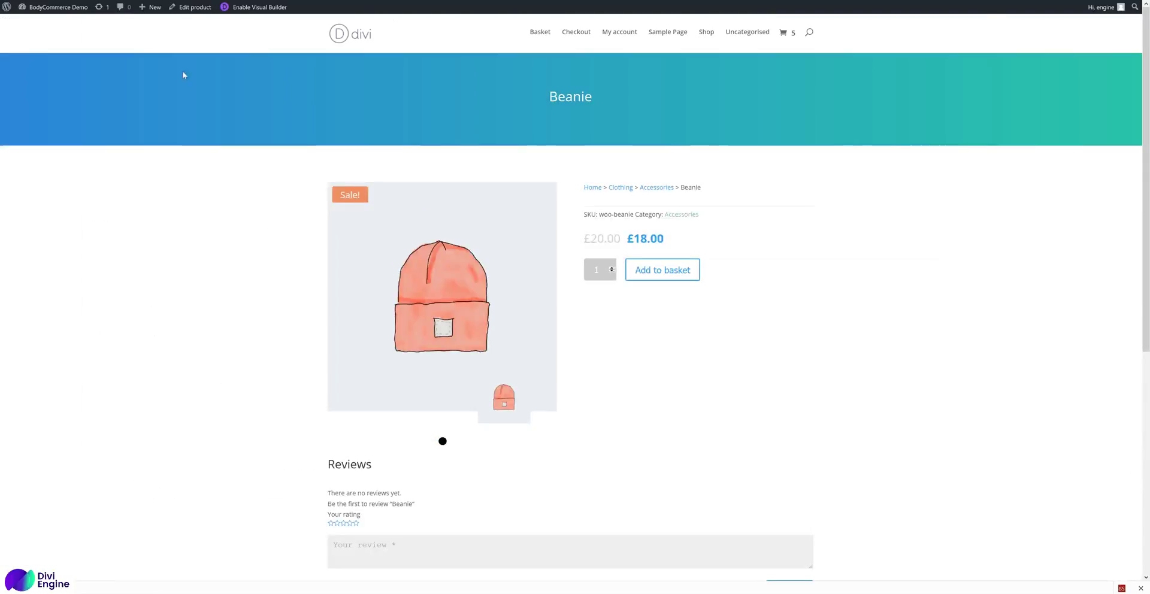
- Reload the Beanie product page and add one Beanie to the basket to test the cart icon
right_click(203, 91)
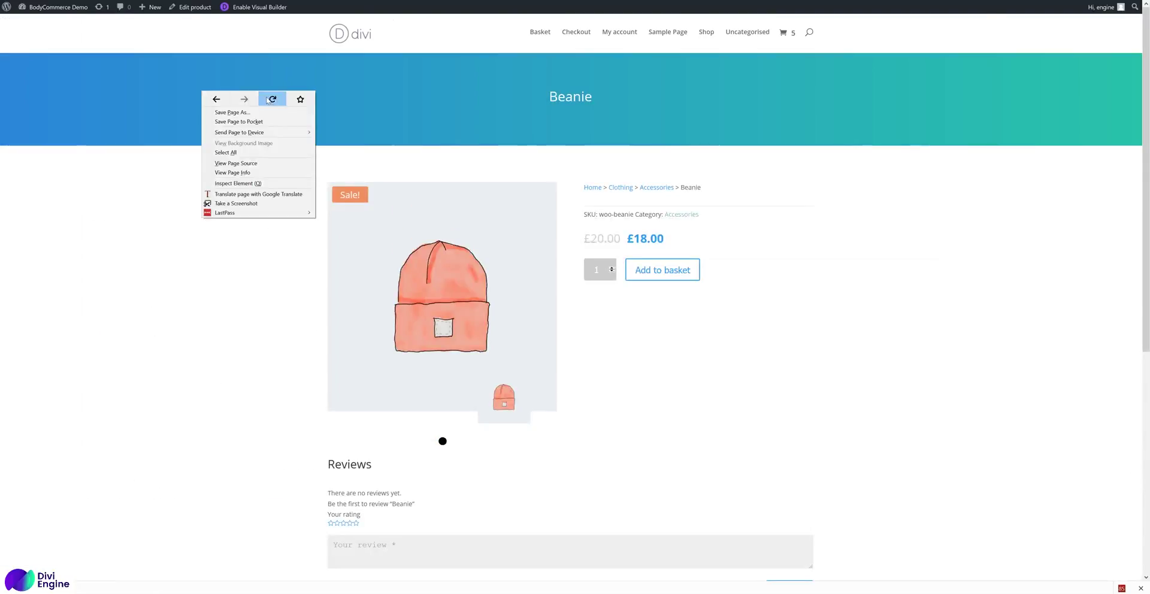
click(261, 96)
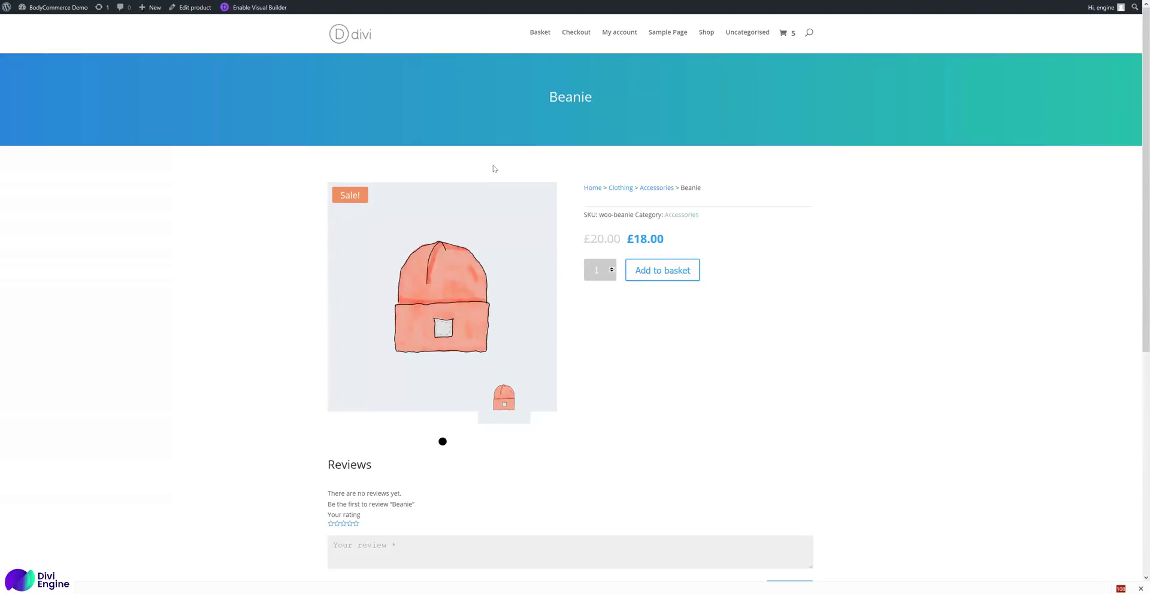
click(674, 273)
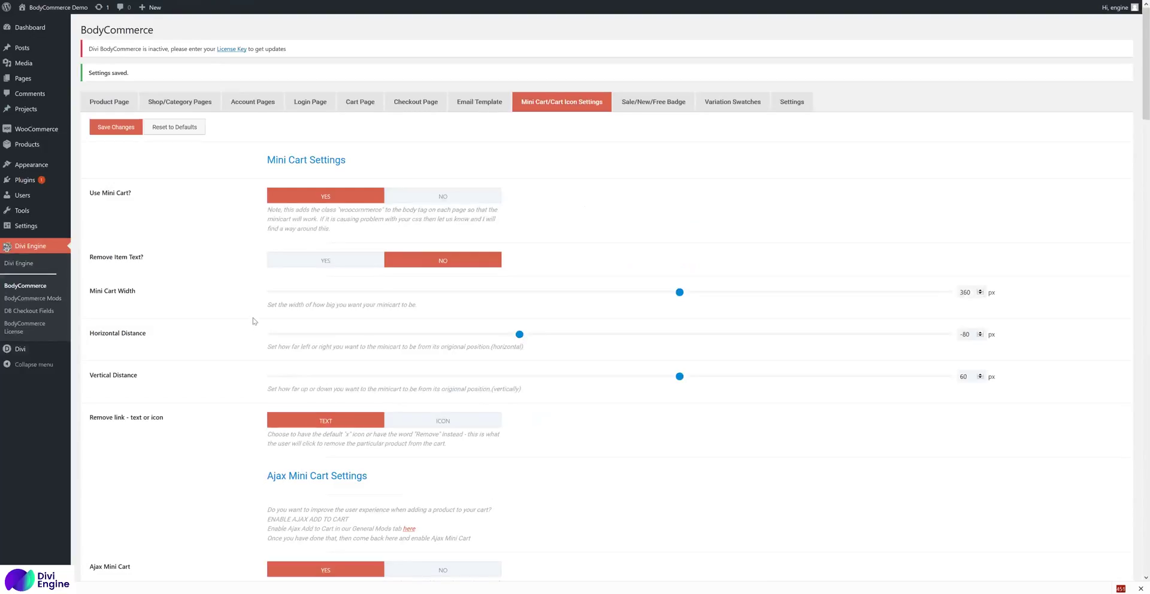
- Disable Ajax Mini Cart in the Ajax Mini Cart settings and save the changes
scroll(259, 345, down, 2)
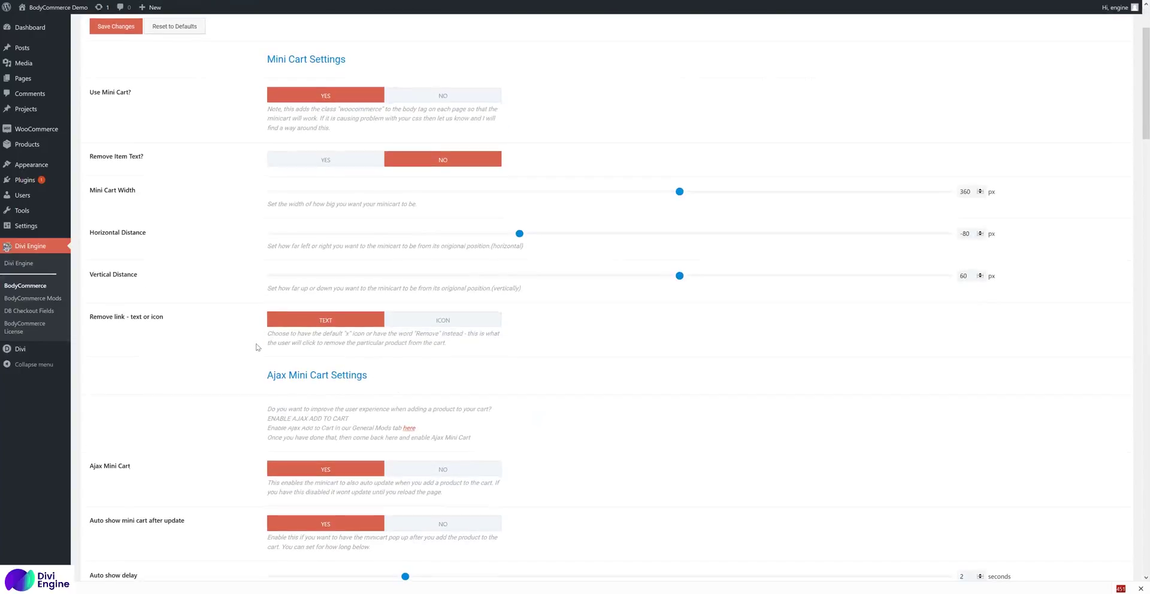
scroll(312, 368, down, 2)
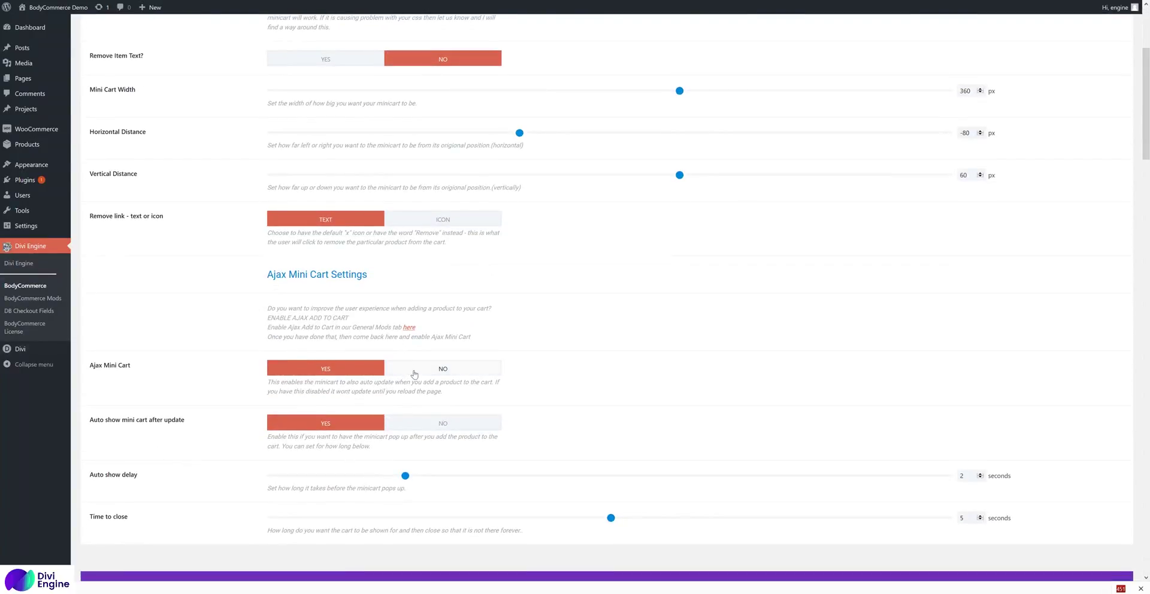
click(414, 373)
scroll(205, 399, down, 20)
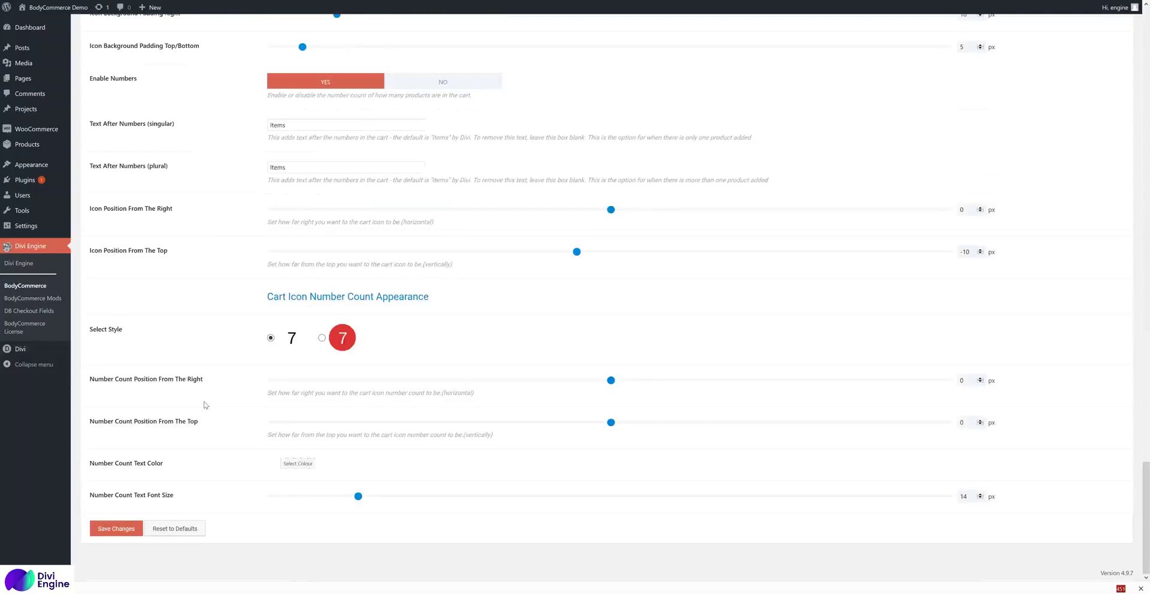
click(115, 527)
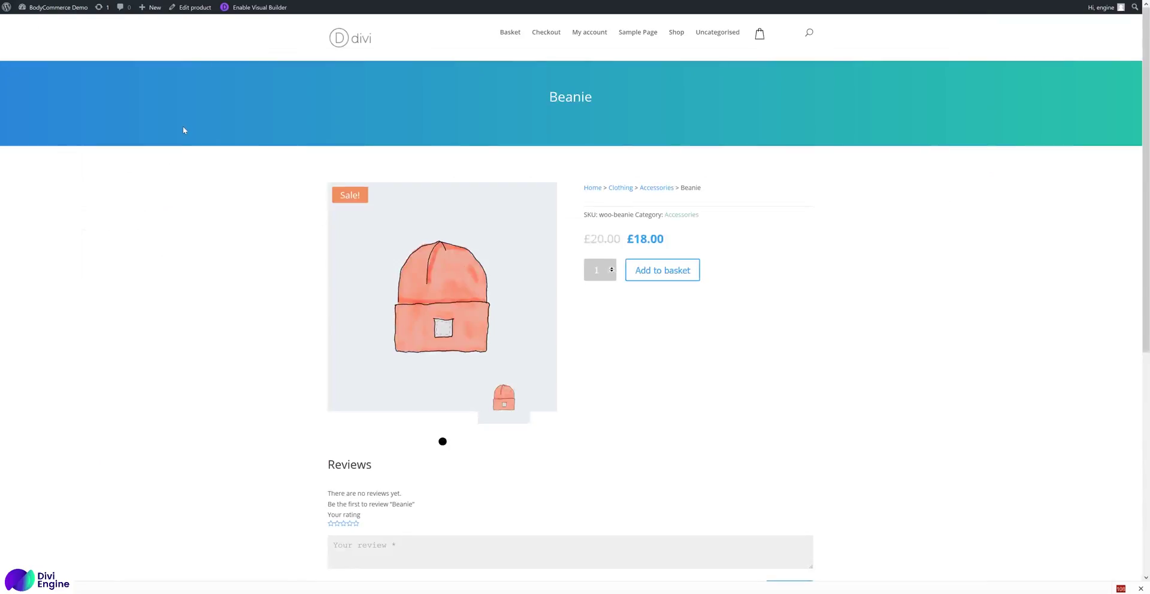
- Reload the Beanie product page to check the cart icon
right_click(184, 130)
click(256, 138)
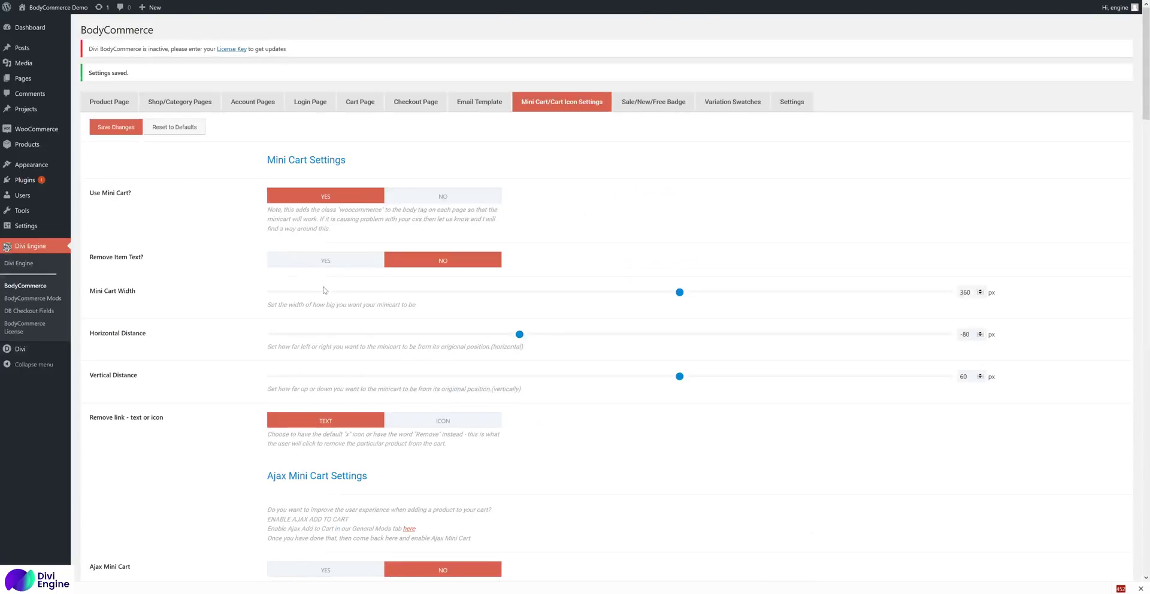
- Choose the second shopping bag as the custom cart icon, save the changes and reload the Beanie product page
scroll(301, 297, down, 5)
scroll(301, 297, down, 20)
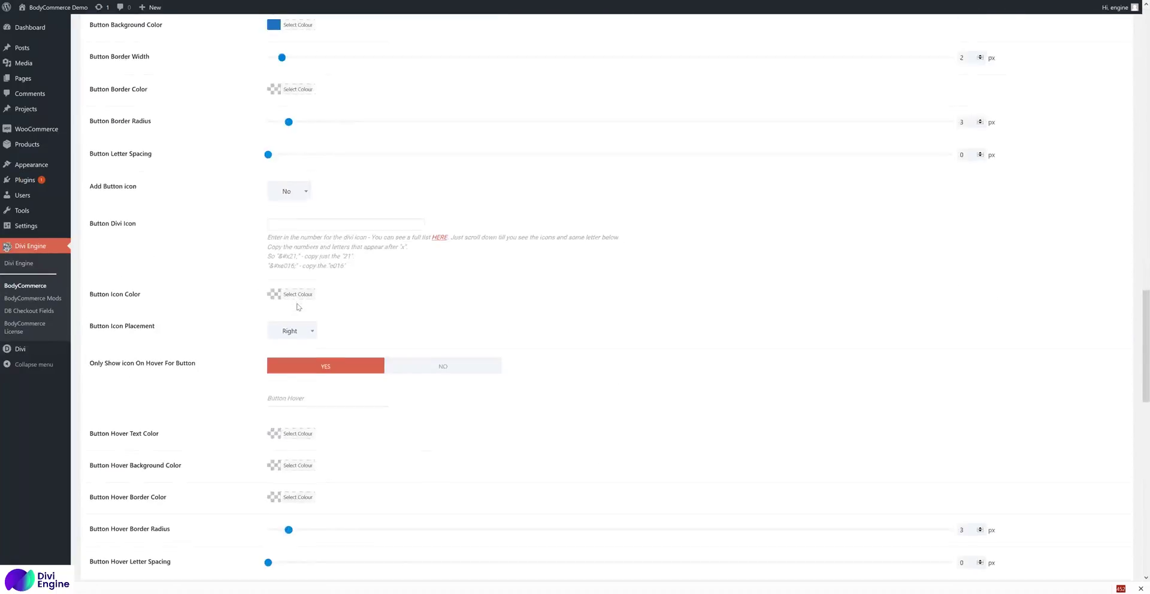
scroll(298, 314, down, 1)
scroll(257, 300, down, 9)
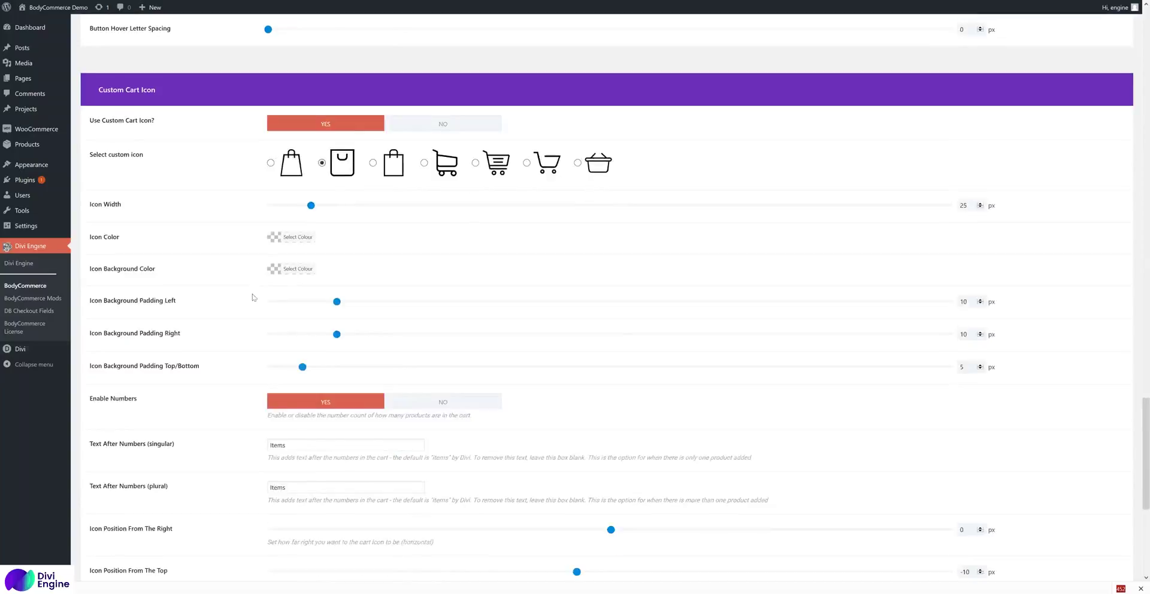
click(133, 531)
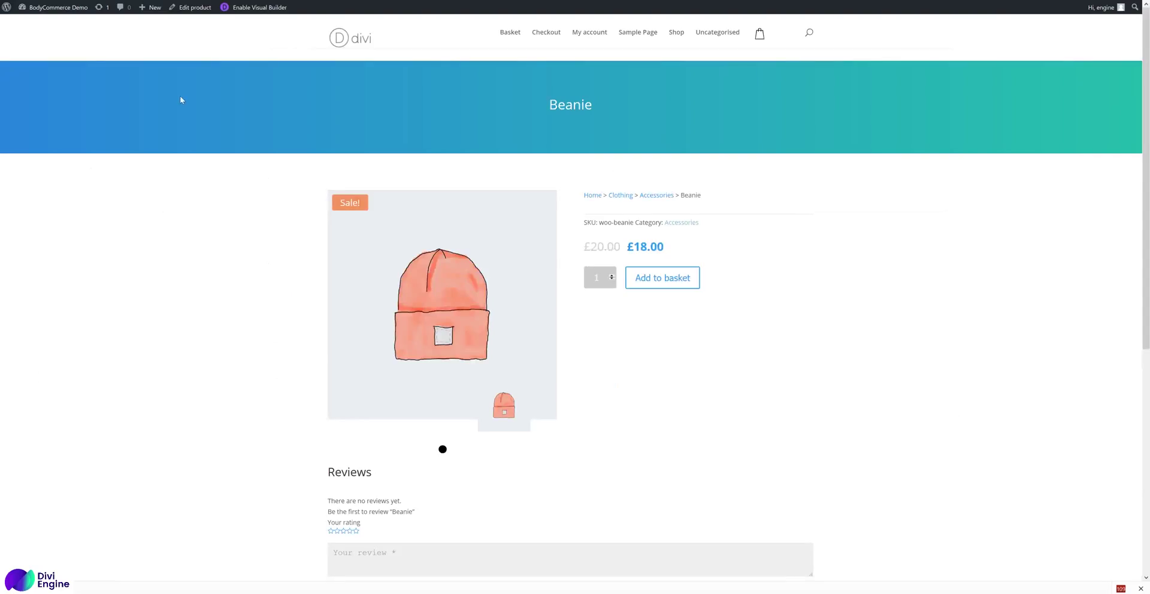
right_click(180, 95)
click(250, 108)
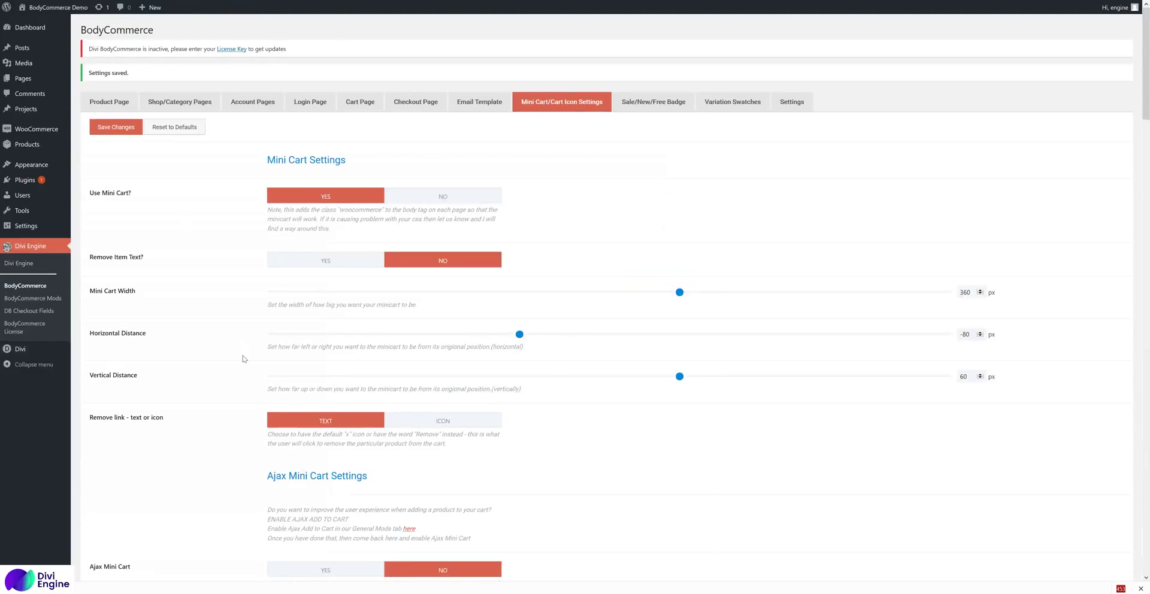
- Set the custom cart icon's colour to white and its background colour to red
scroll(355, 256, down, 15)
scroll(355, 255, up, 2)
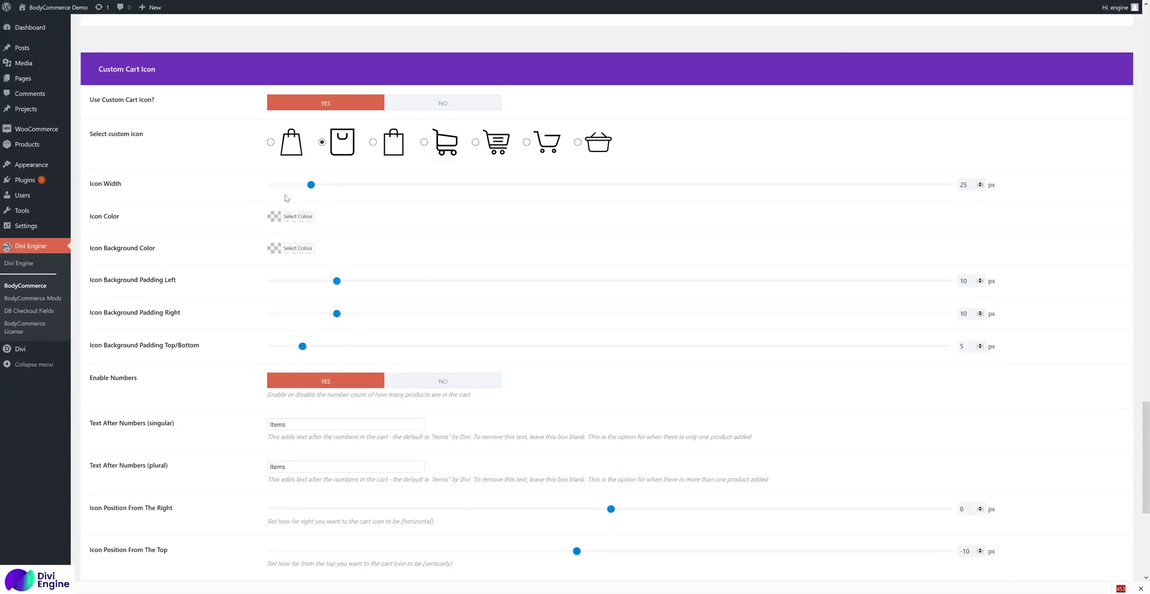
click(272, 217)
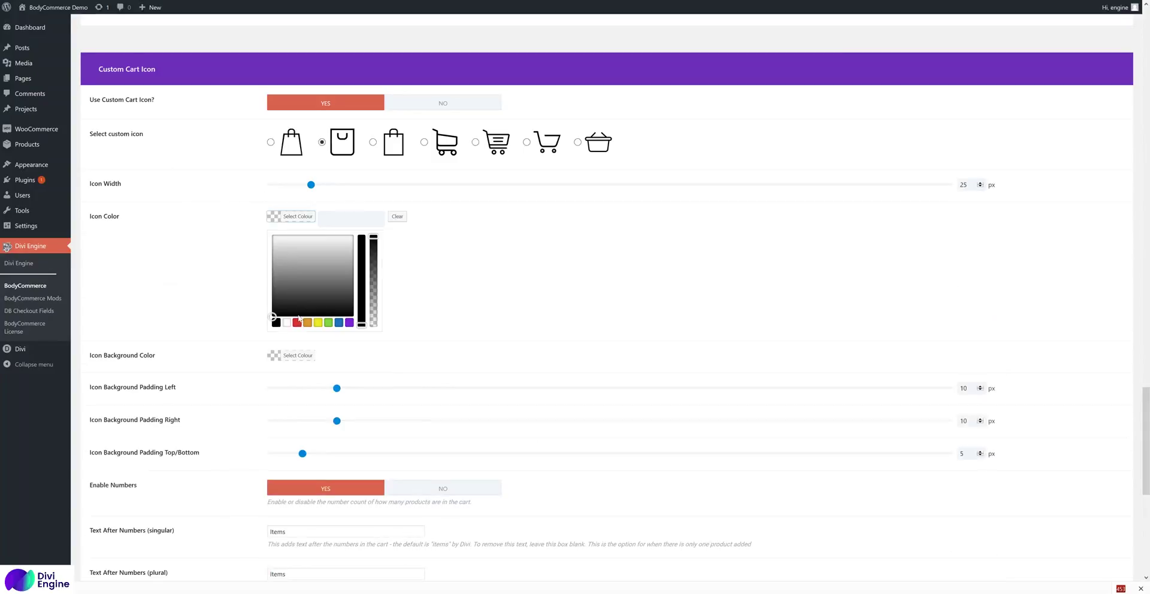
click(264, 260)
click(276, 250)
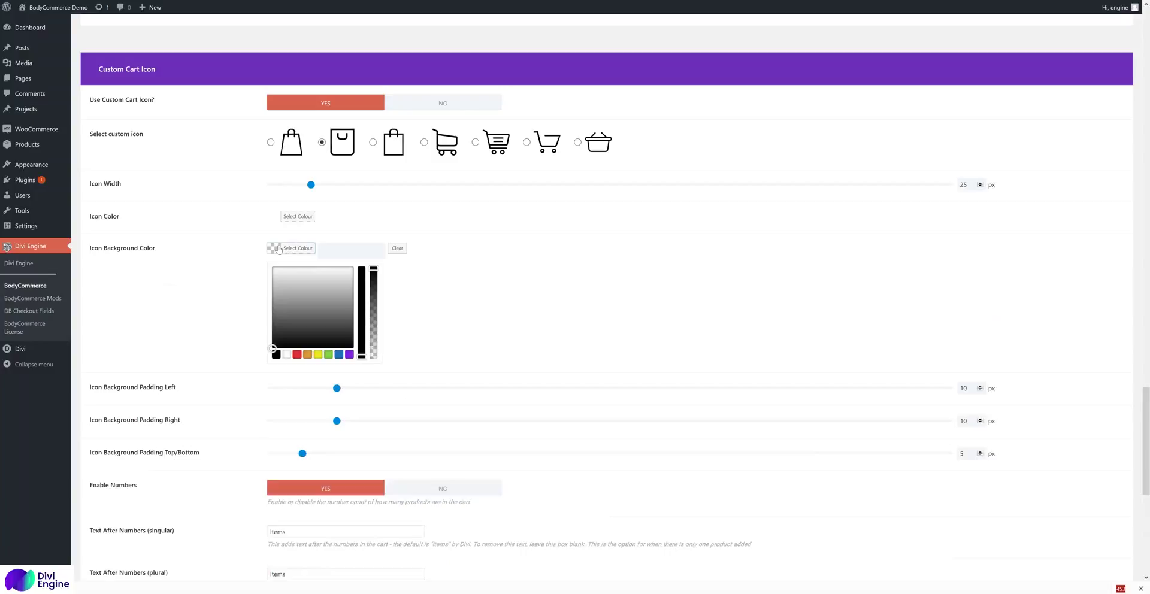
click(297, 355)
click(264, 303)
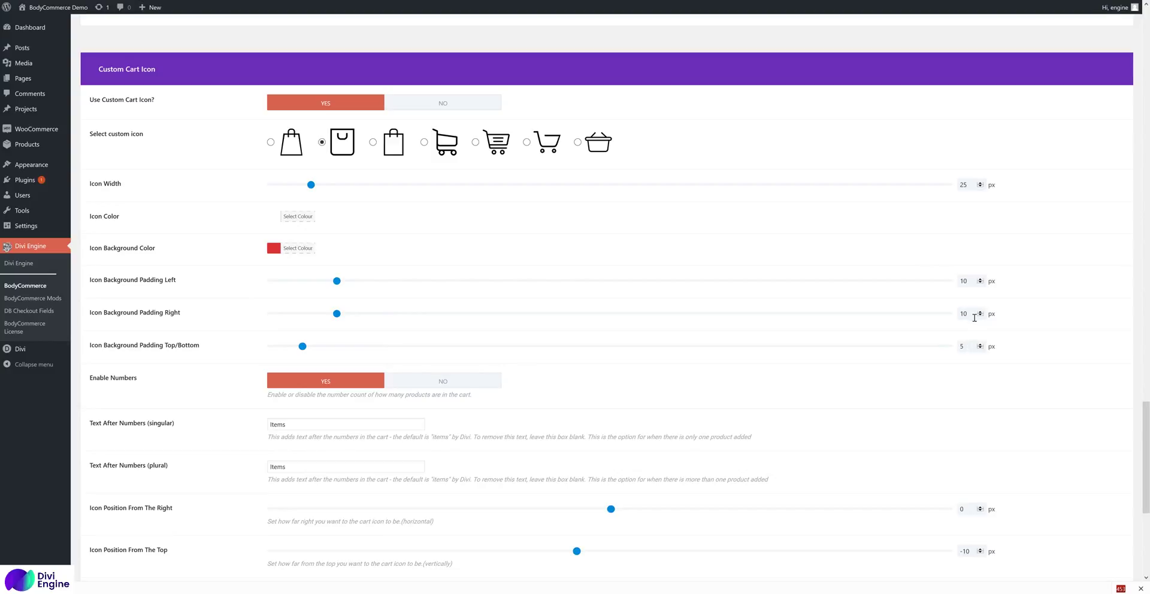
- Set the icon background padding to 20 px left and right and 10 px top/bottom, and save the changes
double_click(963, 313)
text(20)
double_click(971, 282)
text(2)
double_click(963, 346)
text(10)
scroll(145, 72, down, 5)
click(117, 530)
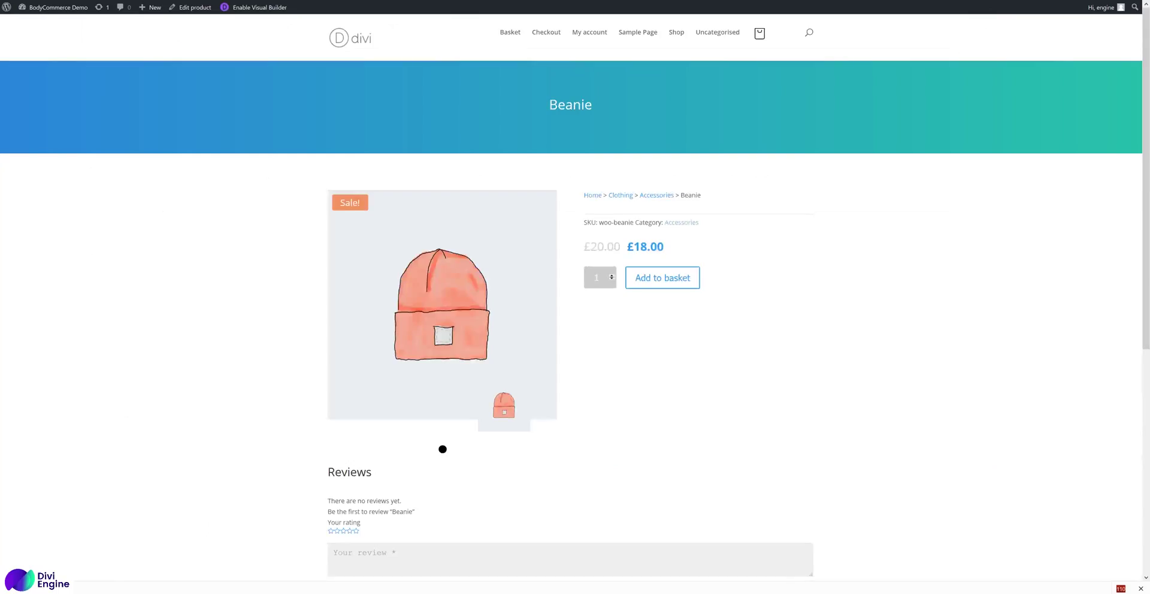
- Reload the Beanie product page to check the restyled cart icon in the header
right_click(173, 145)
click(236, 156)
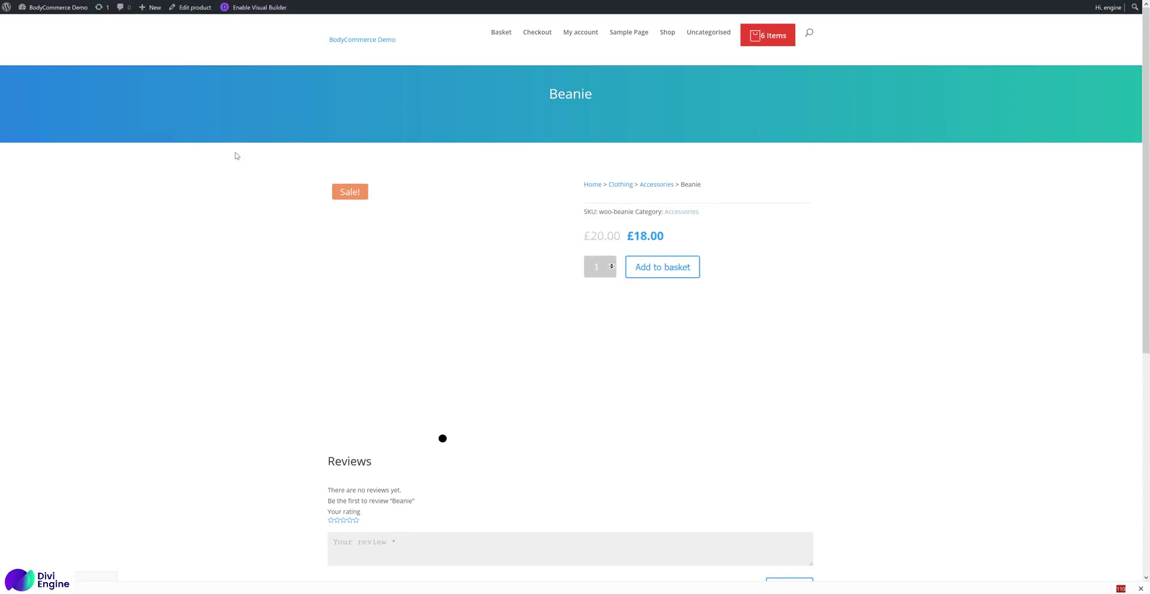
mouse_move(767, 59)
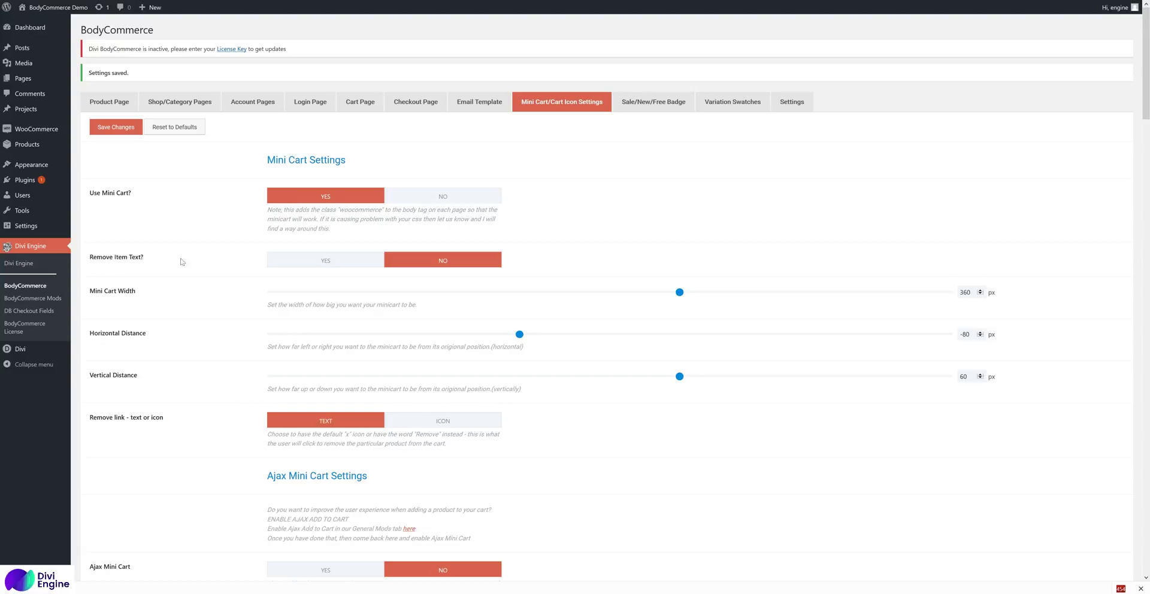
- Enable Remove Item Text for the mini cart and clear the singular and plural Text After Numbers fields of the custom cart icon
click(348, 264)
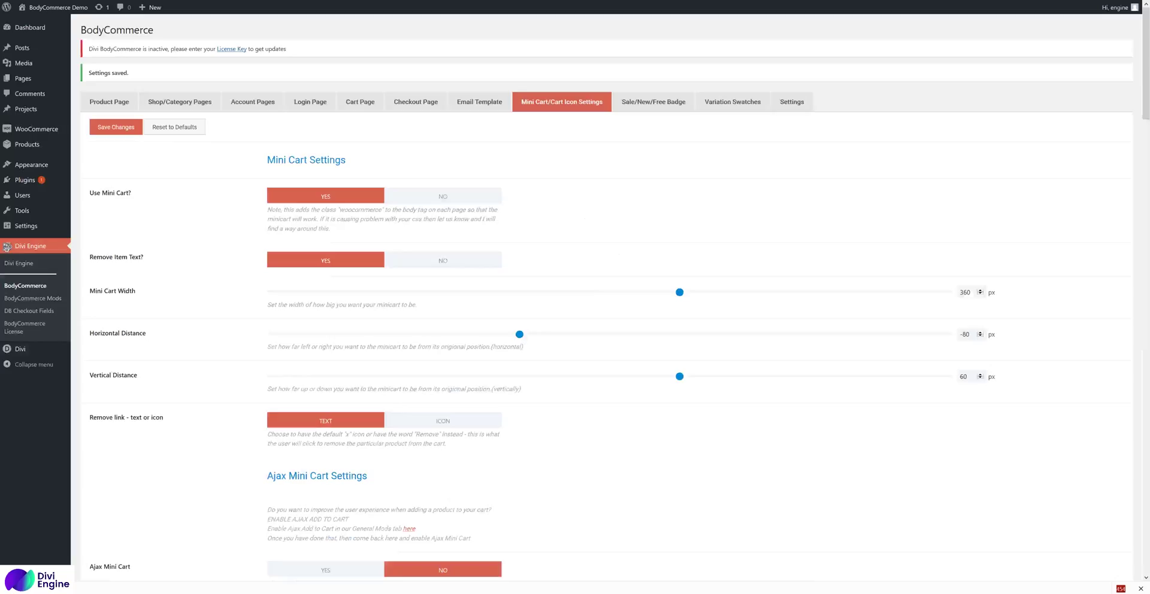
scroll(243, 336, down, 10)
scroll(245, 339, down, 2)
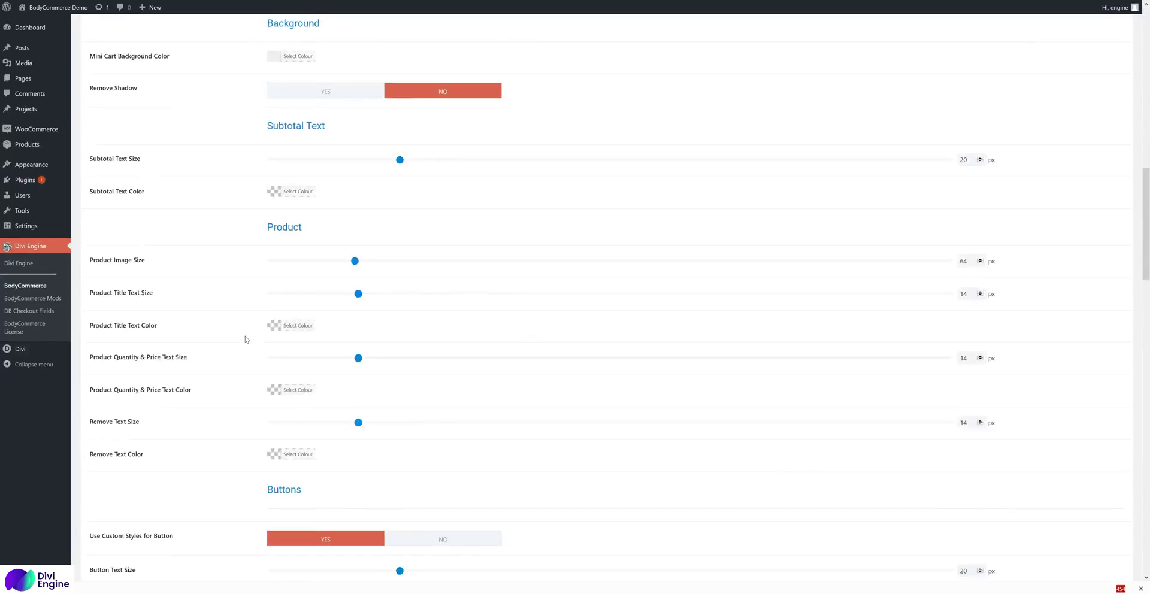
scroll(245, 339, down, 6)
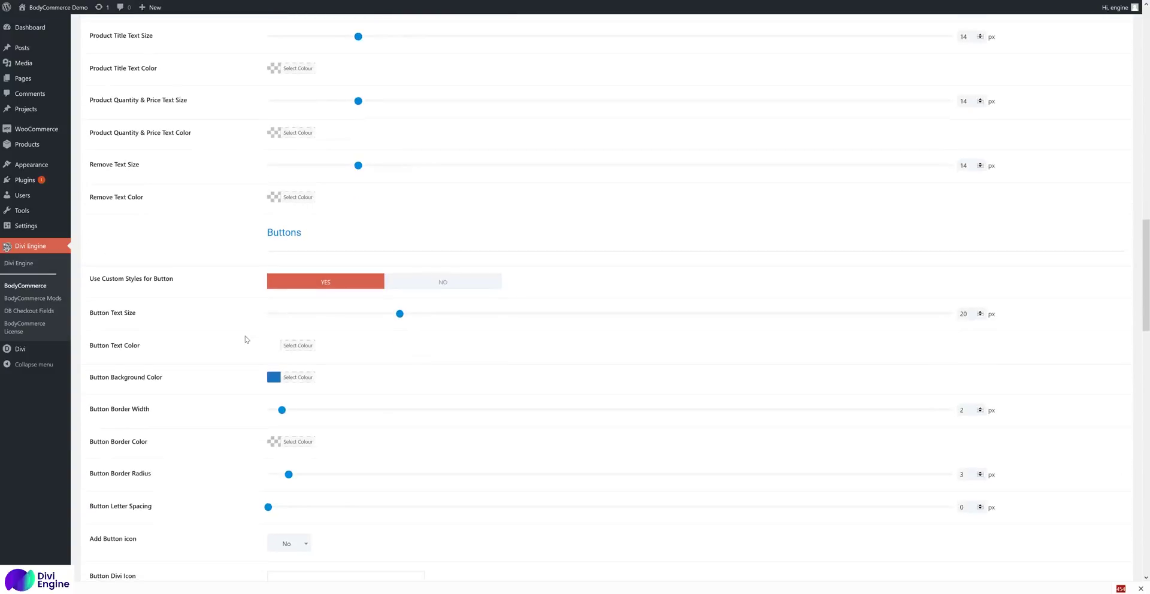
scroll(247, 335, down, 15)
scroll(249, 335, up, 3)
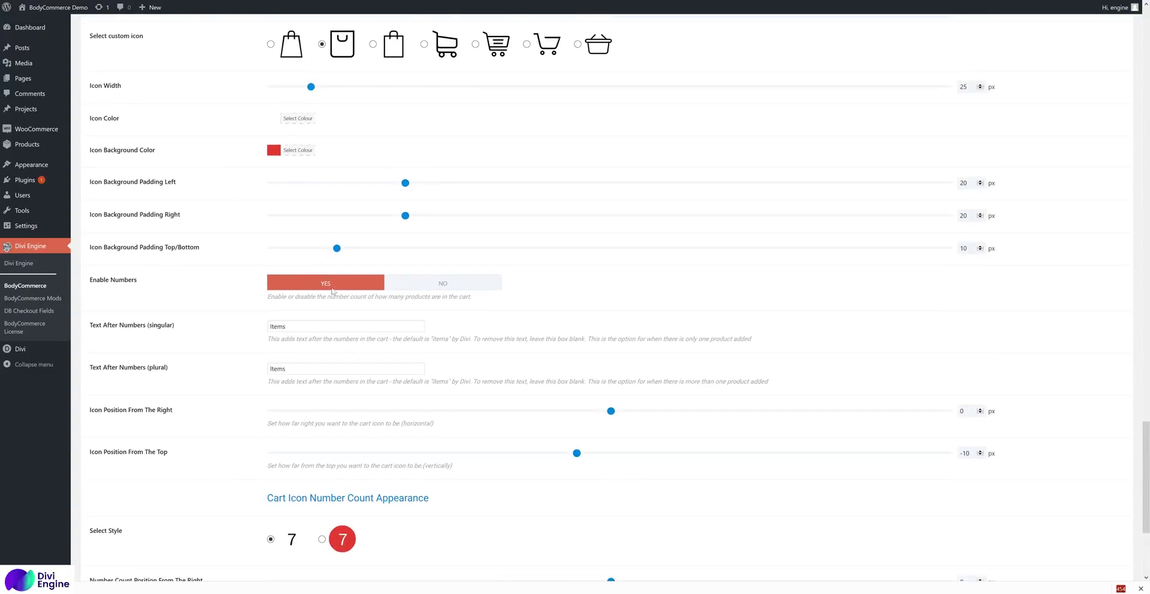
drag(301, 299, 349, 298)
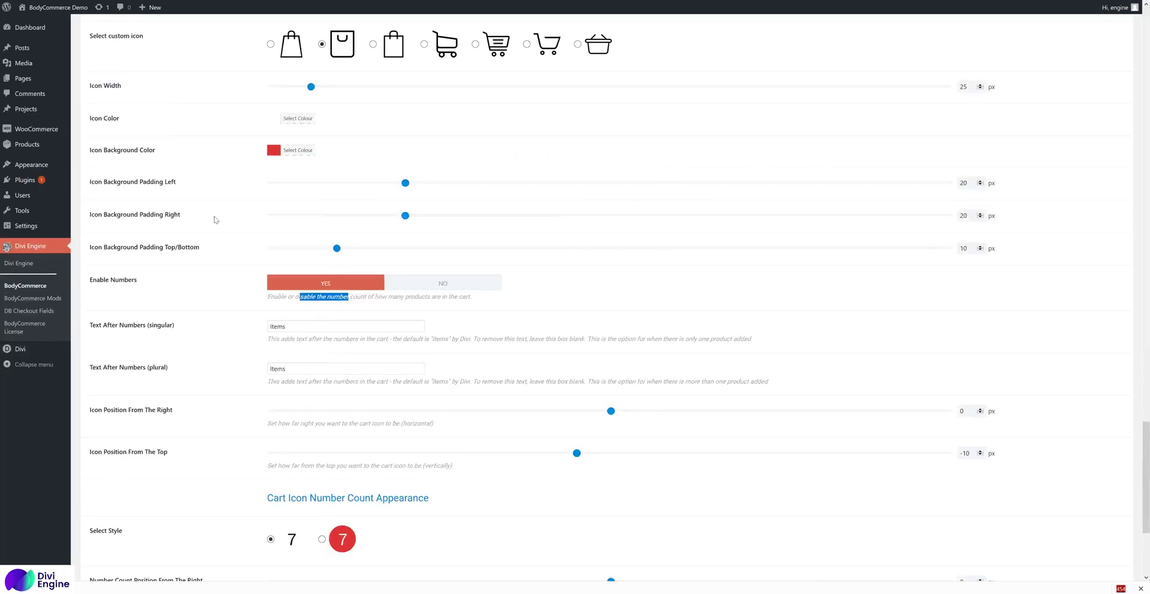
scroll(245, 304, down, 1)
drag(300, 276, 269, 276)
drag(315, 318, 270, 318)
drag(295, 276, 254, 275)
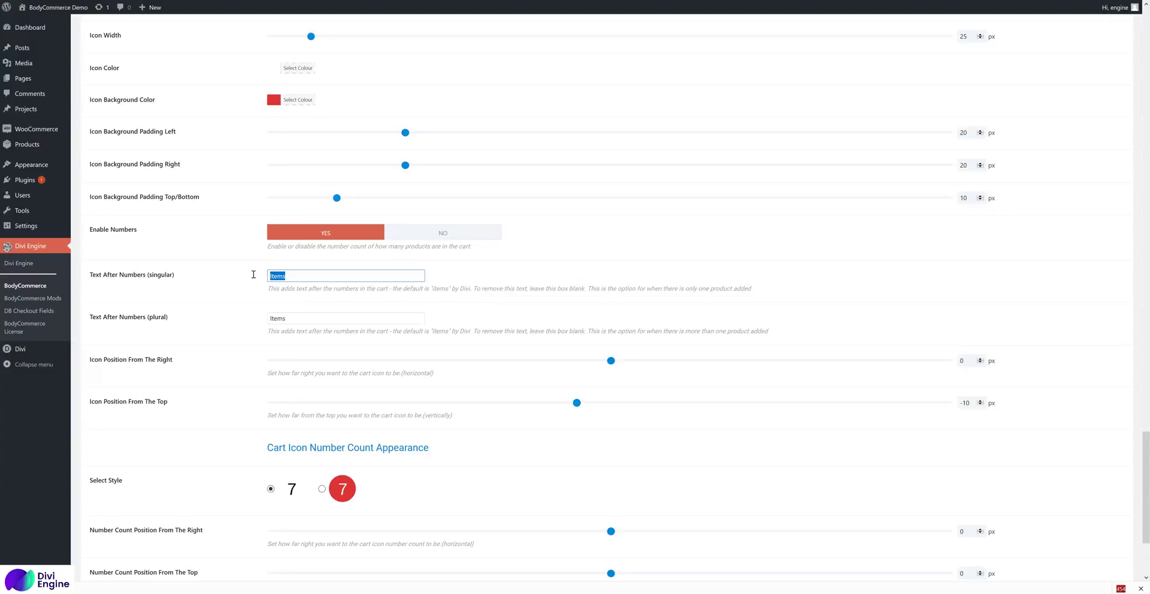
key(BackSpace)
drag(293, 319, 230, 315)
key(BackSpace)
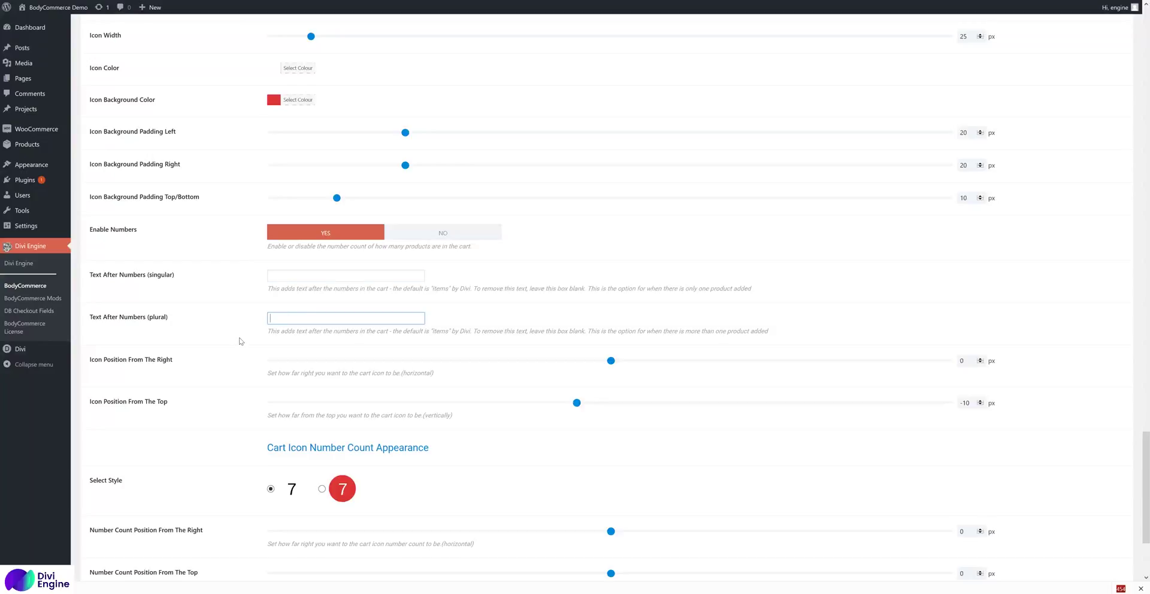
- Try moving the cart icon's number count to -9 px from the right and -9 px from the top
scroll(240, 341, down, 1)
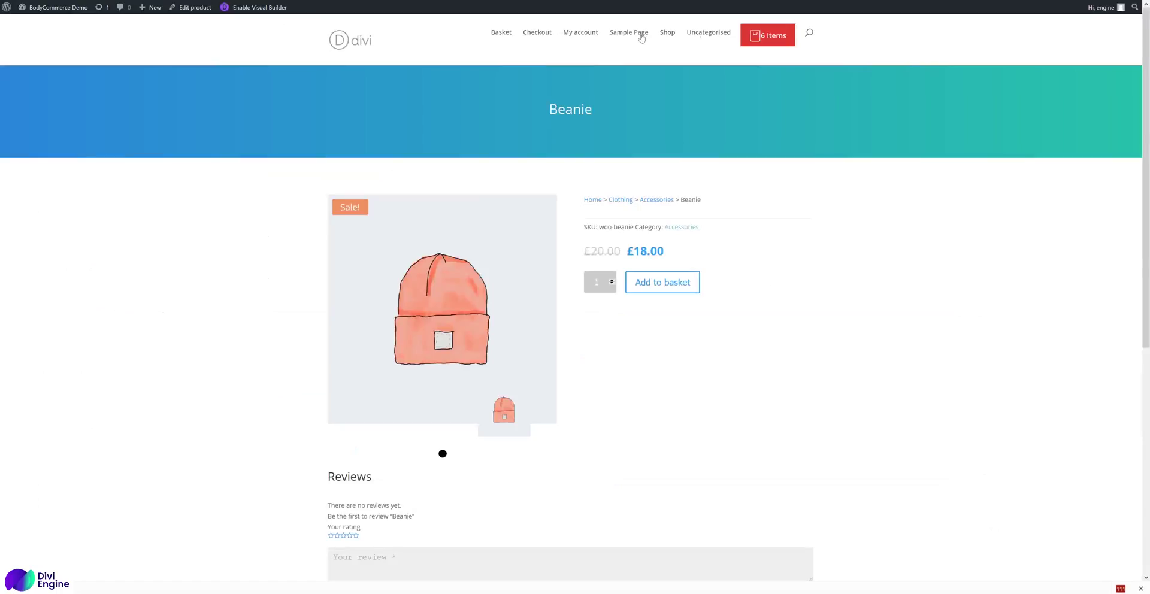
mouse_move(764, 36)
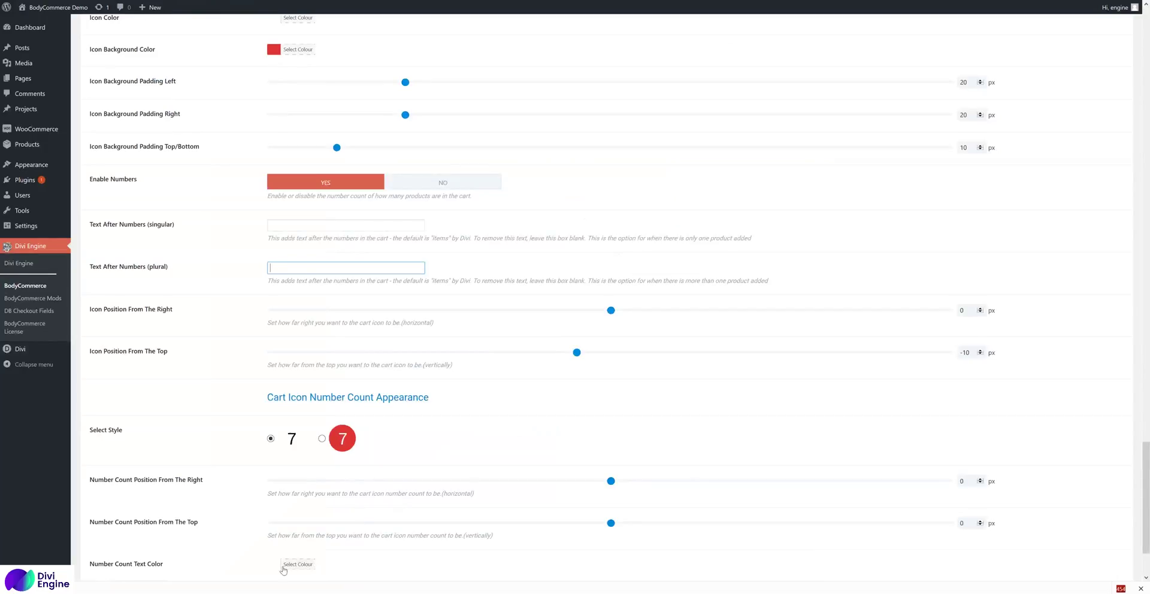
drag(611, 481, 580, 483)
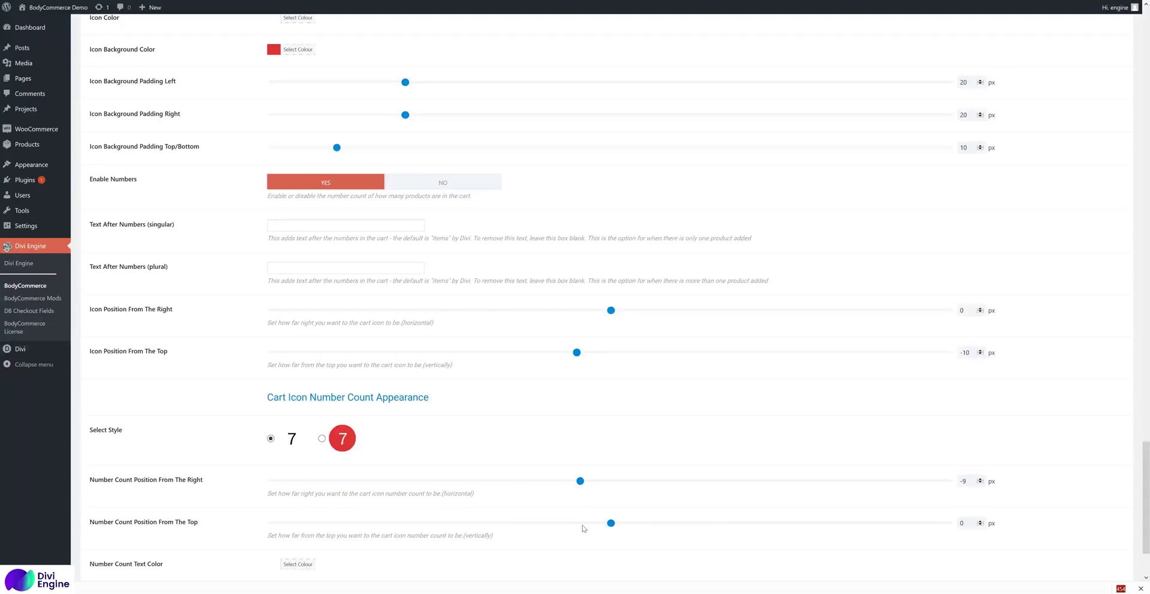
drag(611, 525, 580, 525)
scroll(343, 528, down, 3)
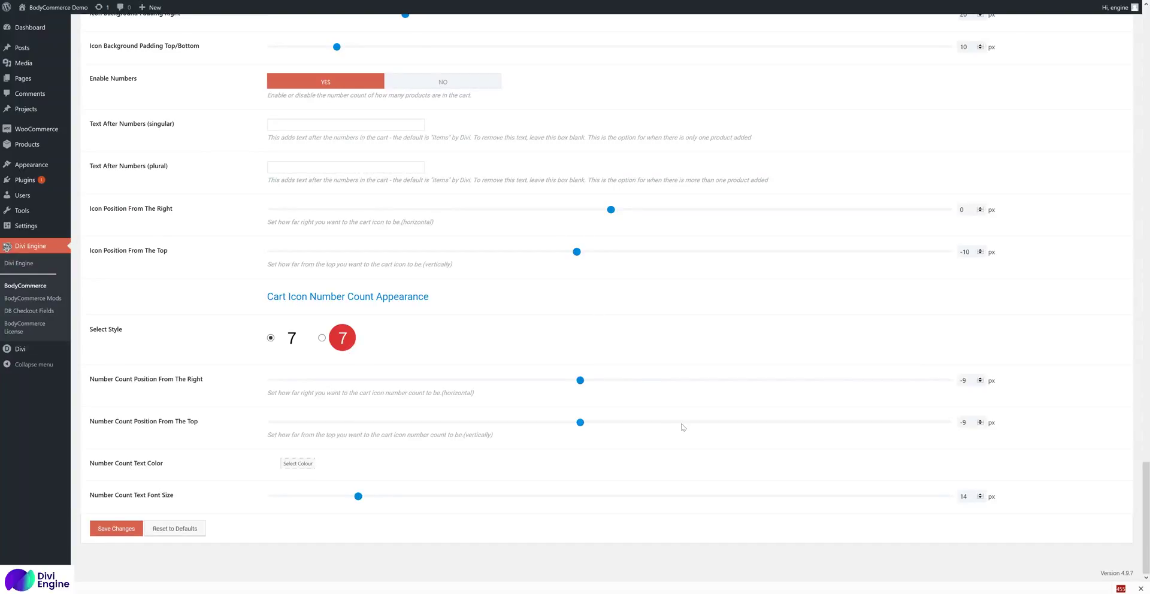
- Return both number count positions to 0 px, set the icon position to -10 px right and -20 px top, and save
drag(972, 381, 952, 381)
text(0)
drag(972, 422, 913, 419)
text(010-)
click(116, 528)
- Switch to the Beanie product page and reload it to check the cart icon's position and item count
key(ctrl+Tab)
right_click(166, 48)
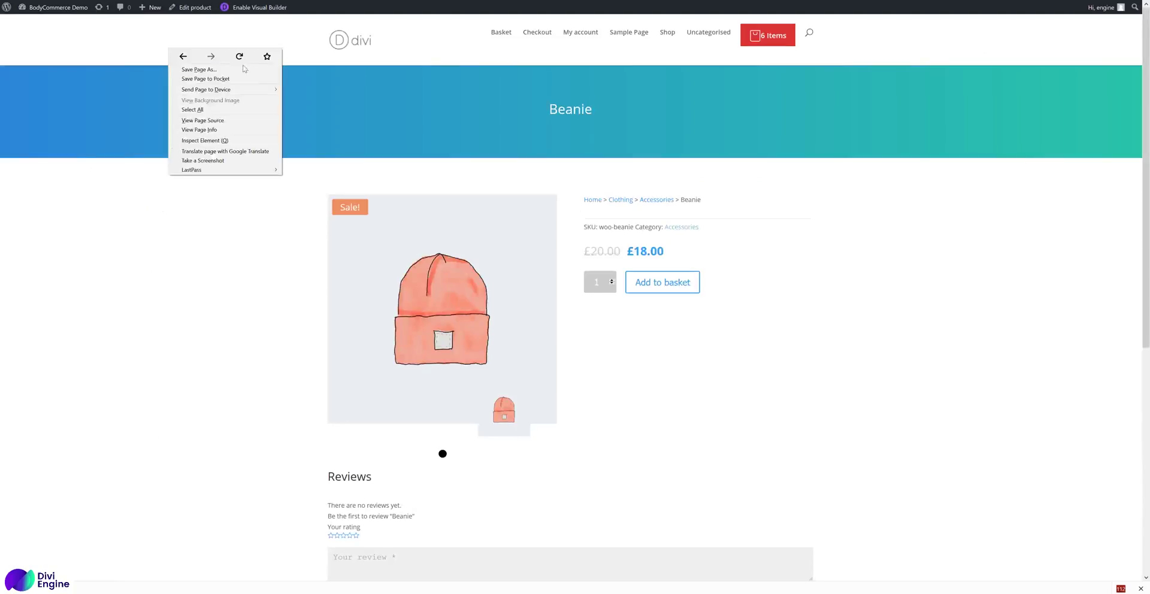
click(247, 55)
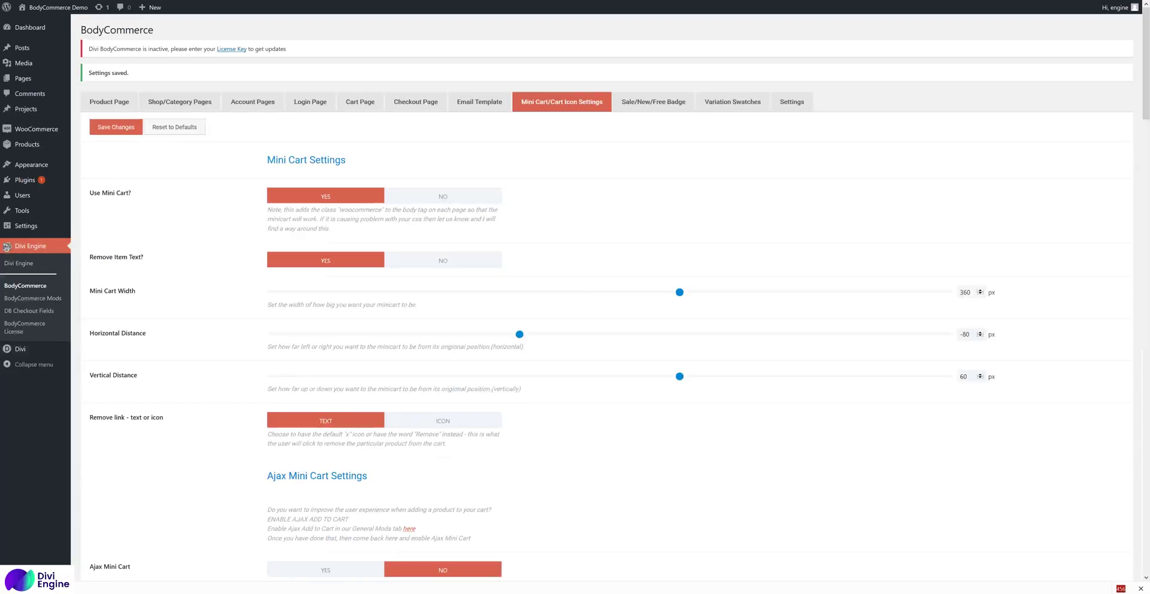
- Select the red circle style for the cart icon's number count appearance
scroll(172, 327, down, 20)
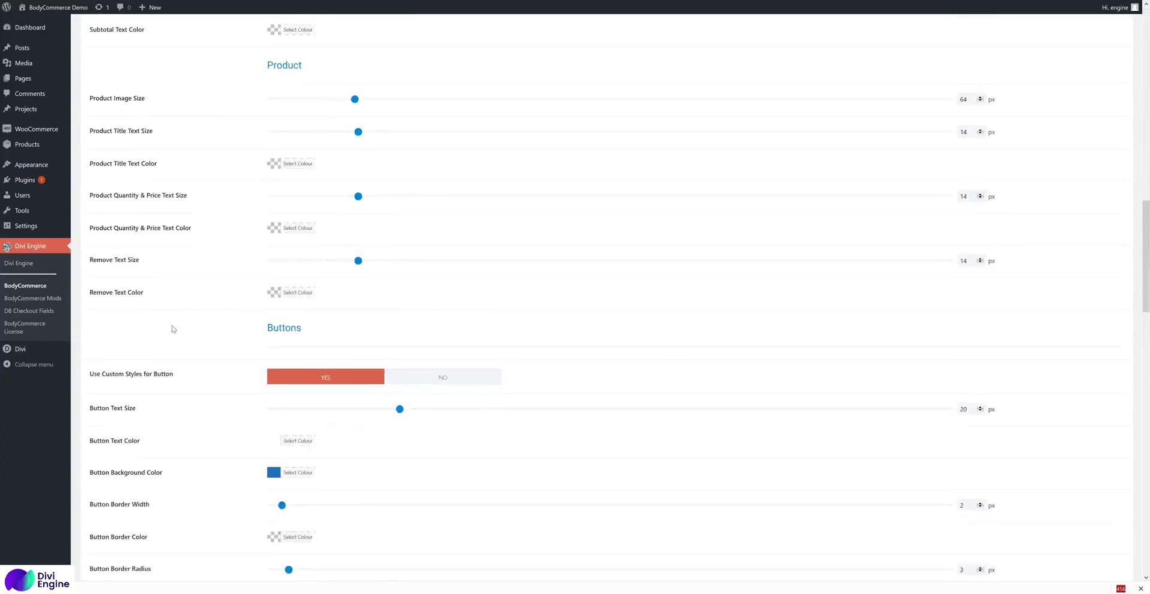
scroll(172, 329, down, 7)
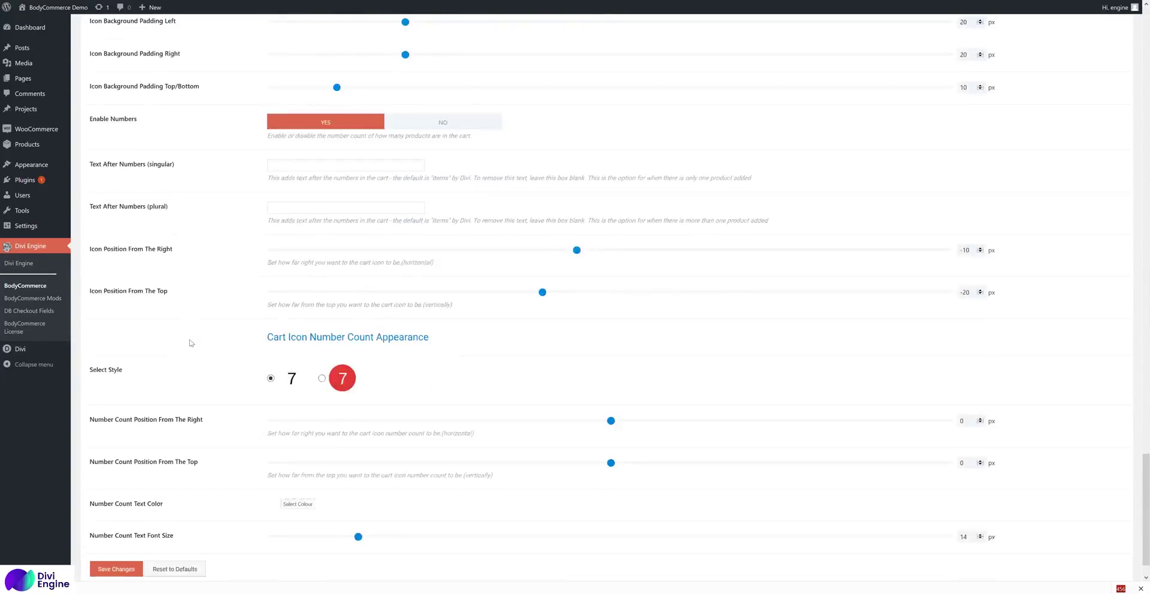
scroll(209, 345, up, 1)
click(290, 275)
click(321, 318)
scroll(243, 400, down, 2)
scroll(243, 401, down, 1)
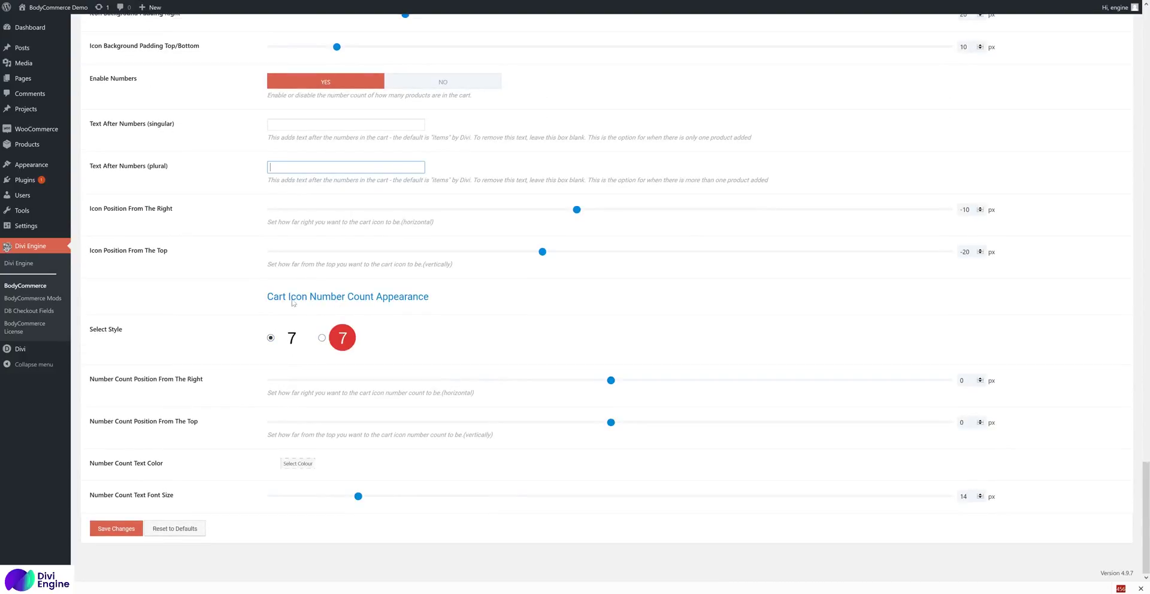
click(270, 338)
click(322, 338)
- Make the cart icon's background colour fully transparent, and open the Icon Color picker
scroll(363, 360, up, 5)
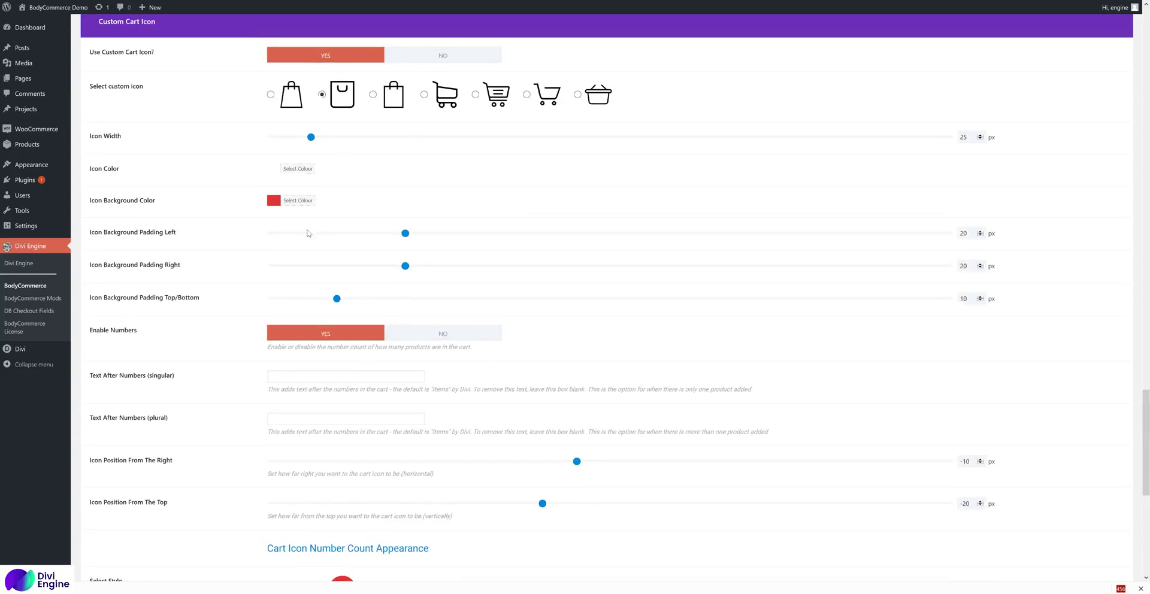
click(274, 201)
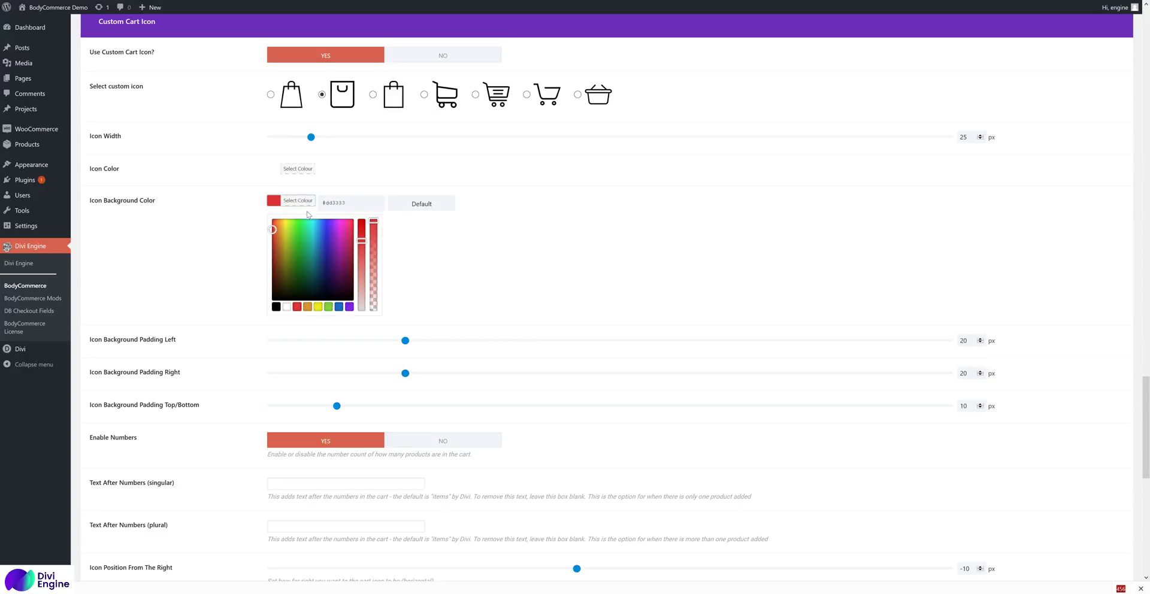
click(373, 309)
click(272, 203)
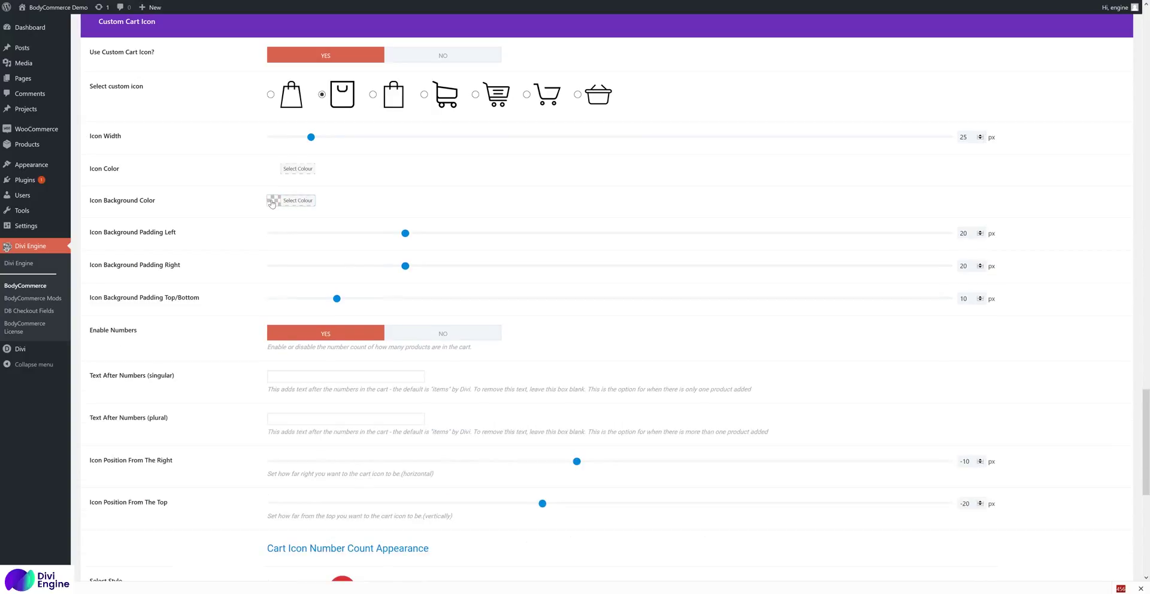
click(272, 202)
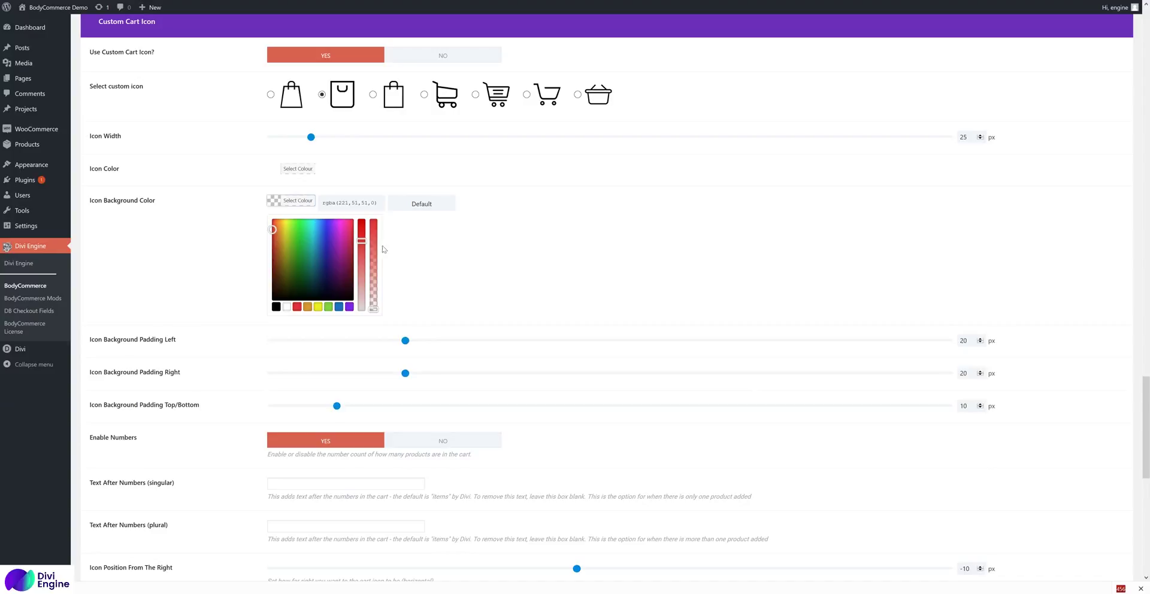
click(272, 205)
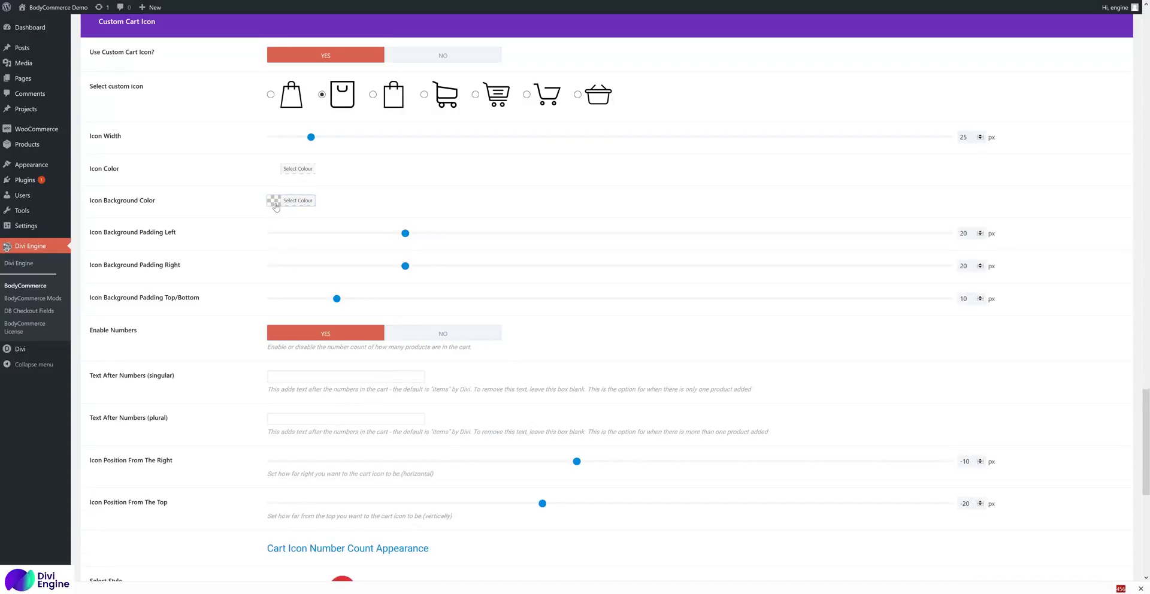
click(275, 168)
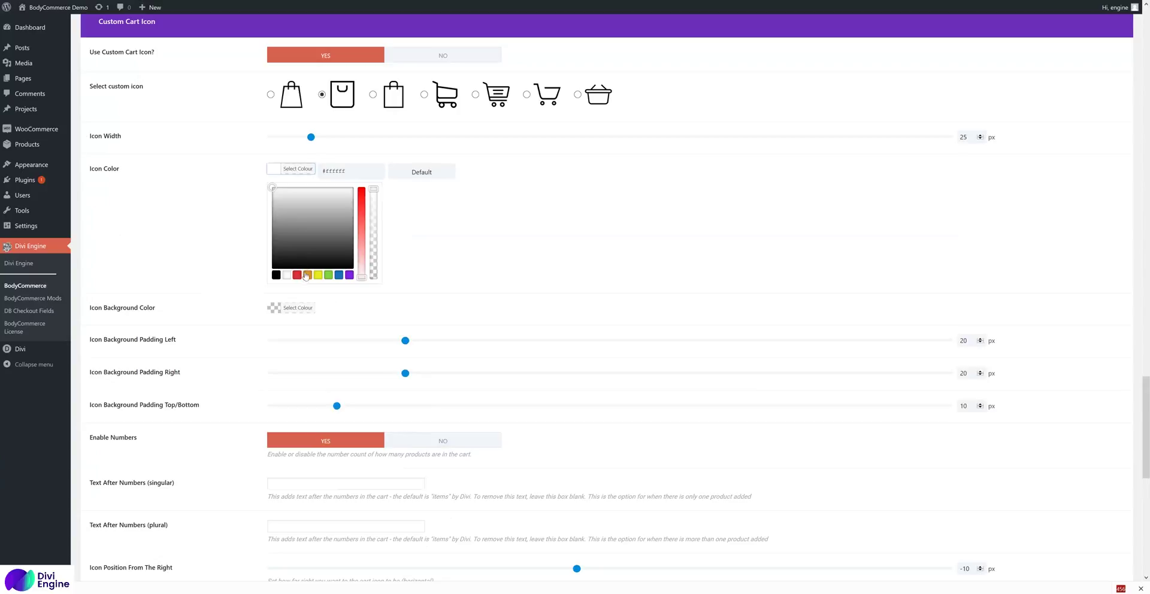
click(274, 171)
scroll(228, 243, down, 6)
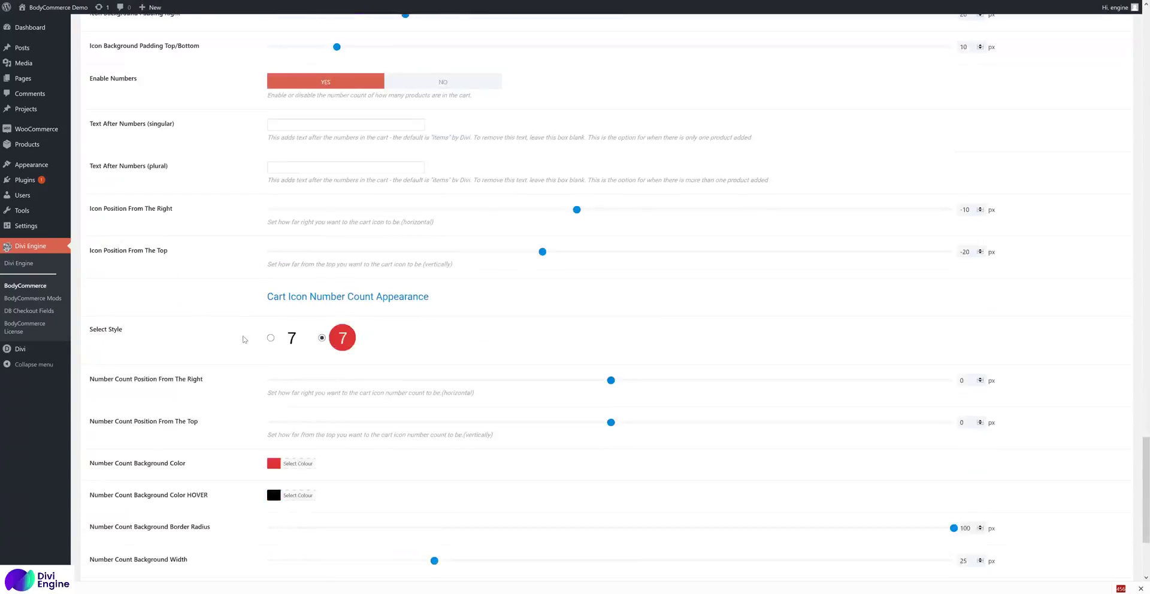
- Check the cart icon's Icon Color in its colour picker, and close the picker
scroll(254, 190, up, 5)
click(272, 125)
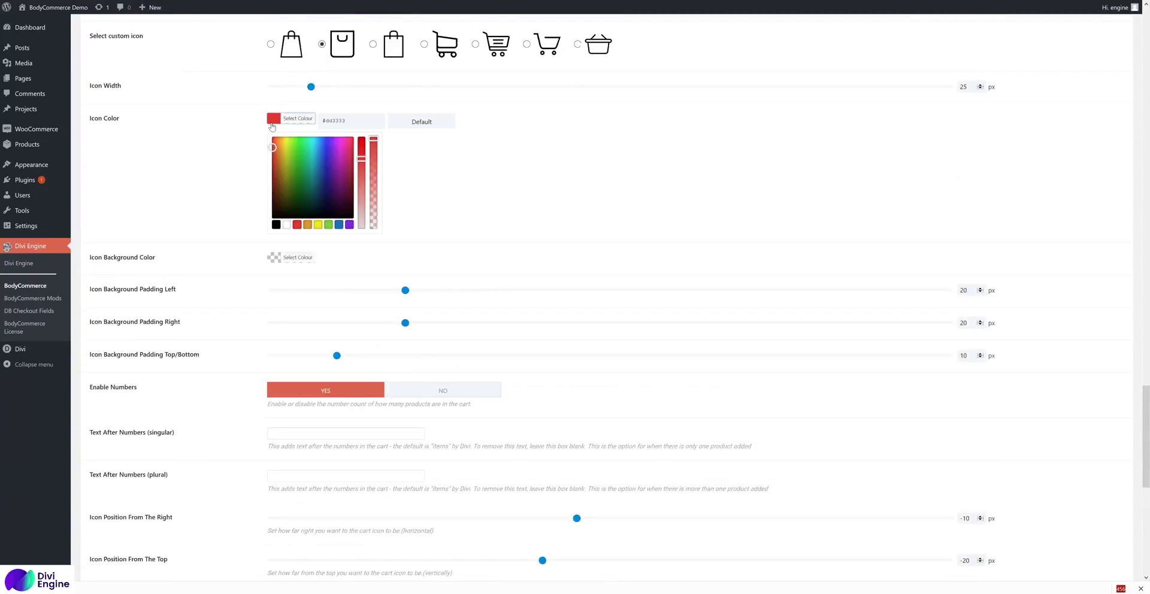
click(274, 118)
scroll(258, 366, down, 5)
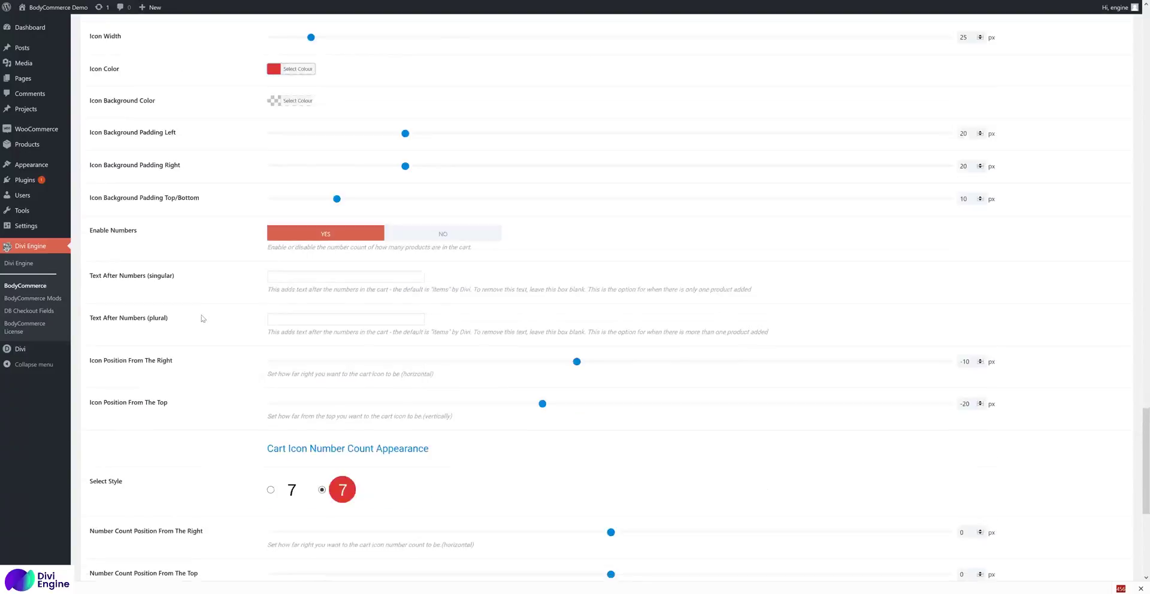
scroll(258, 365, down, 1)
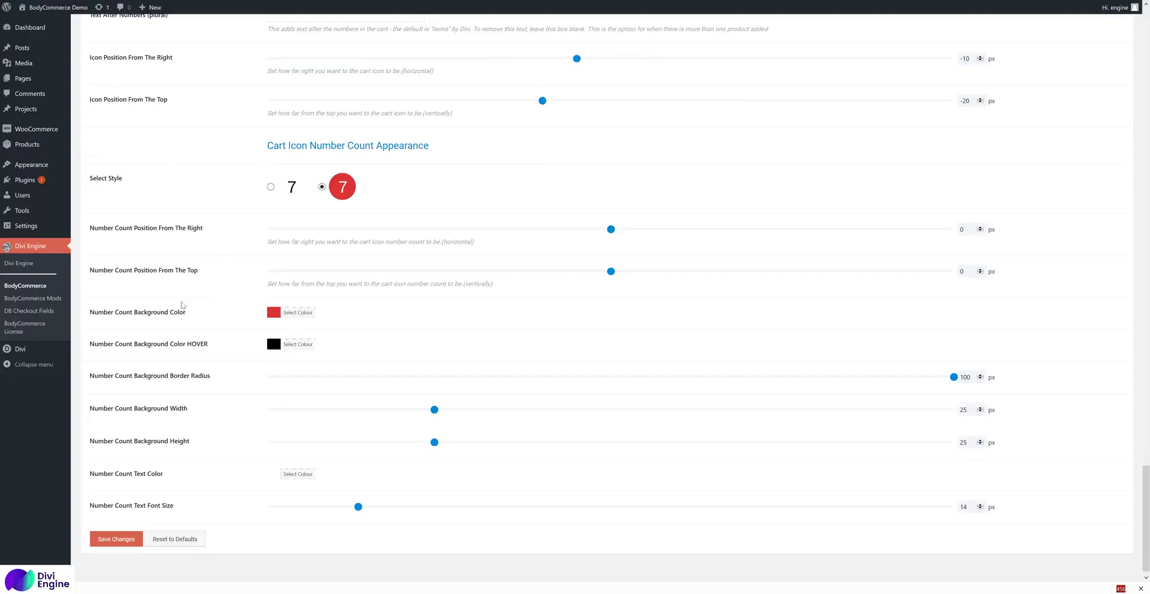
- Set the number count background colour to the blue swatch and its hover background colour to the purple swatch
click(274, 314)
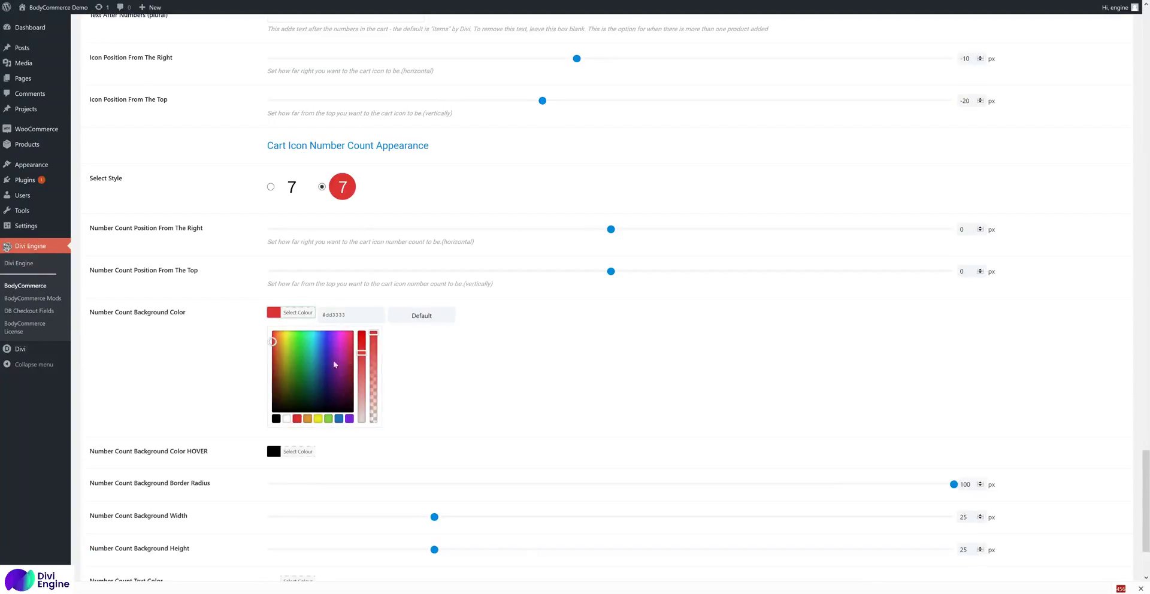
click(338, 418)
click(219, 336)
click(274, 344)
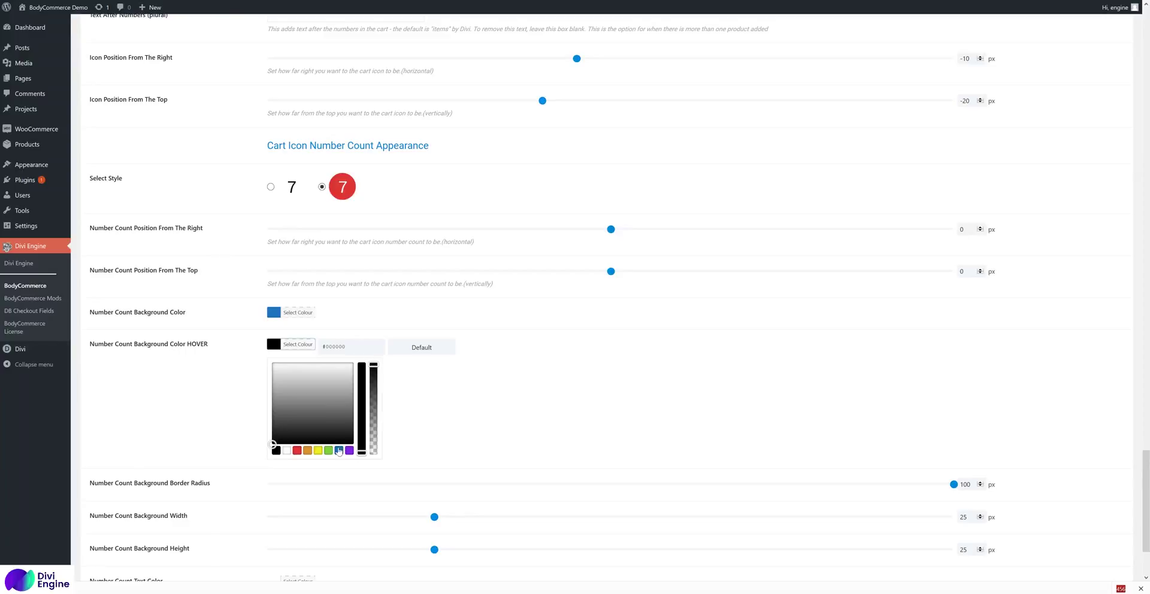
click(219, 346)
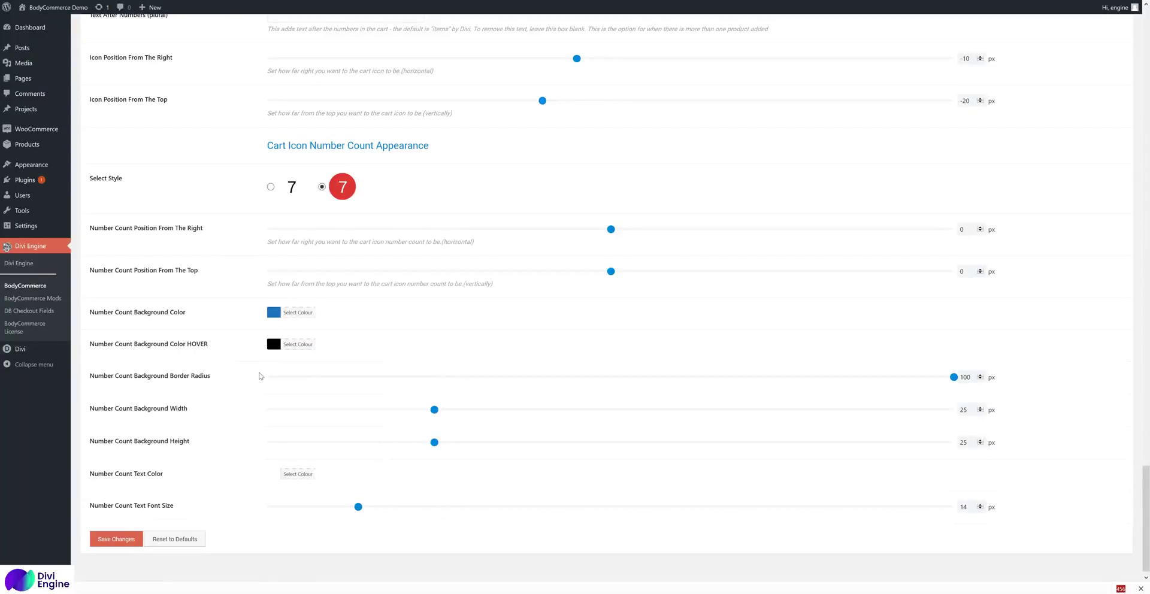
click(274, 345)
click(349, 451)
click(190, 345)
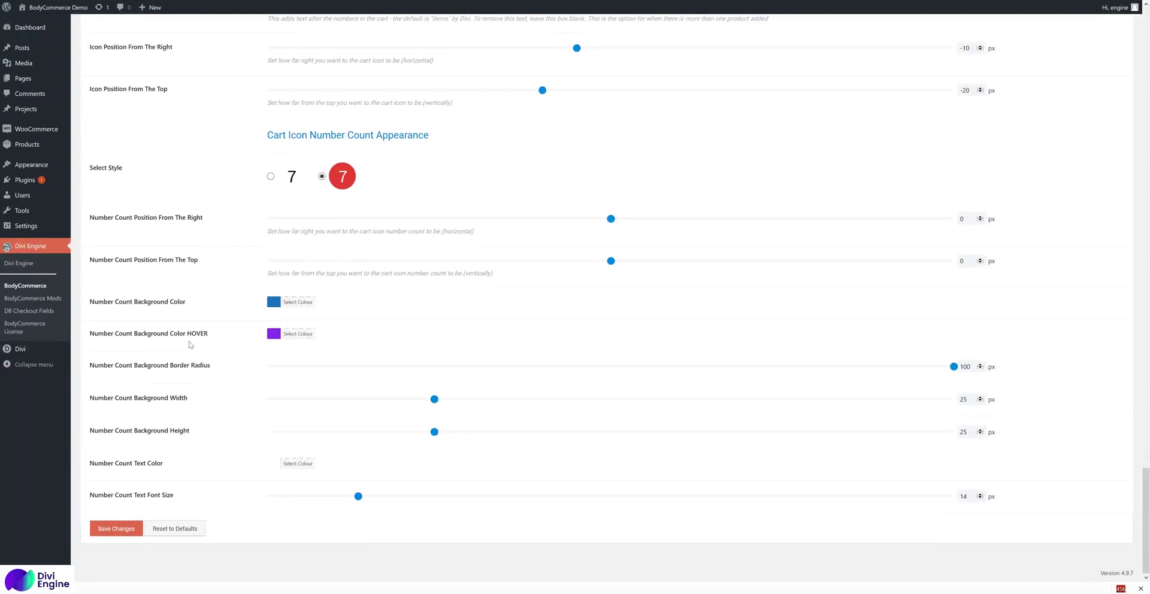
- Set the number count text colour to white and save the settings
click(269, 466)
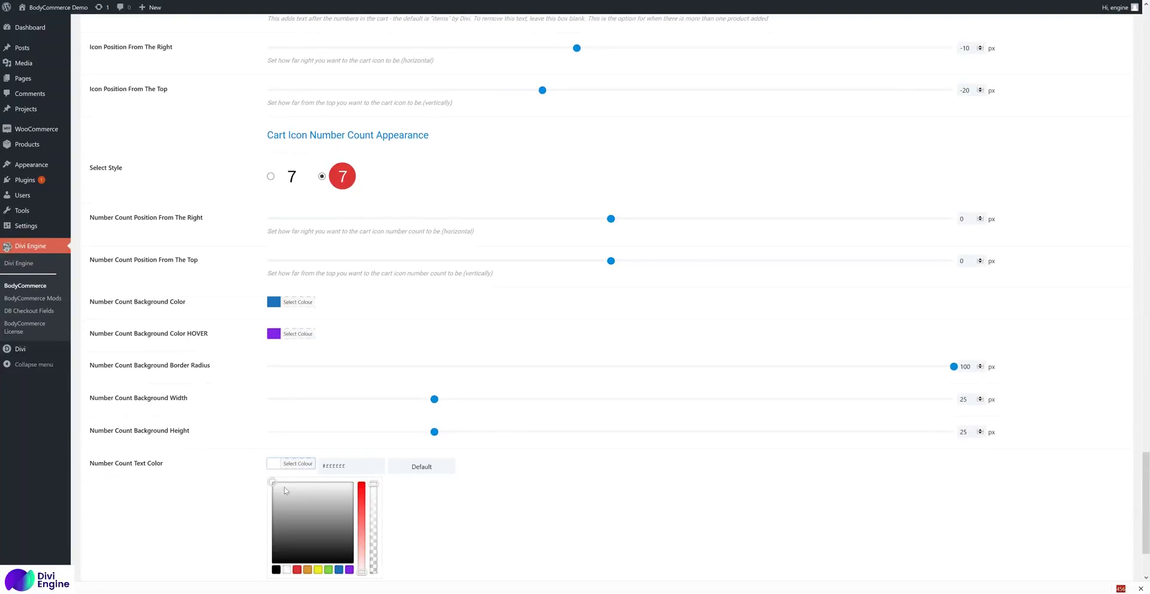
click(286, 569)
click(203, 449)
click(116, 528)
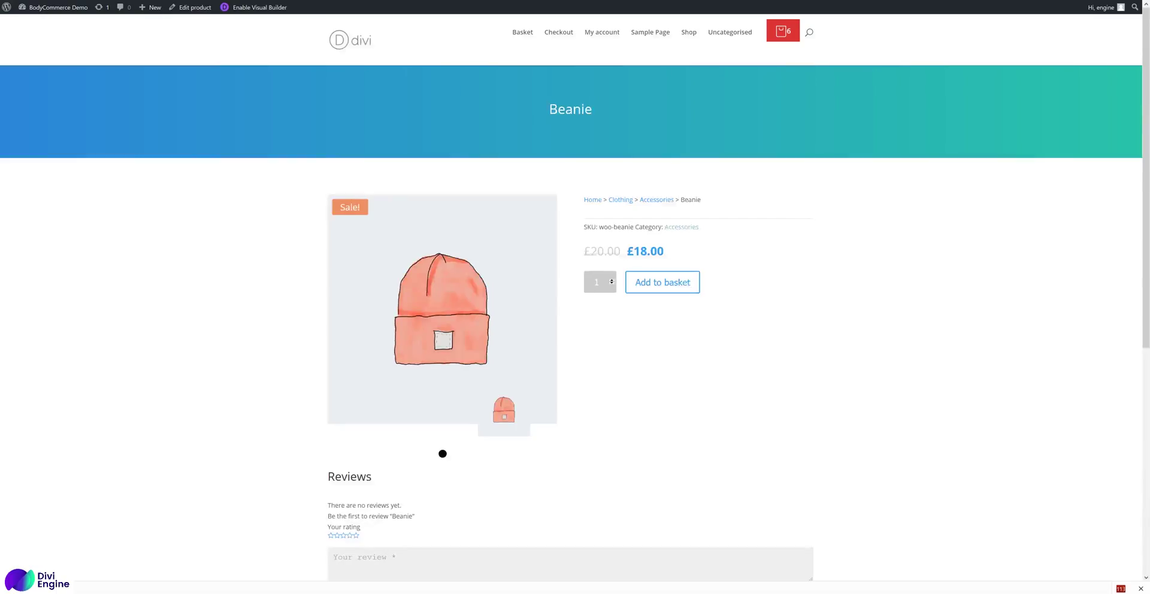
- Reload the Beanie product page and check the cart icon's number count styling, including its hover state
right_click(208, 113)
click(277, 124)
mouse_move(785, 36)
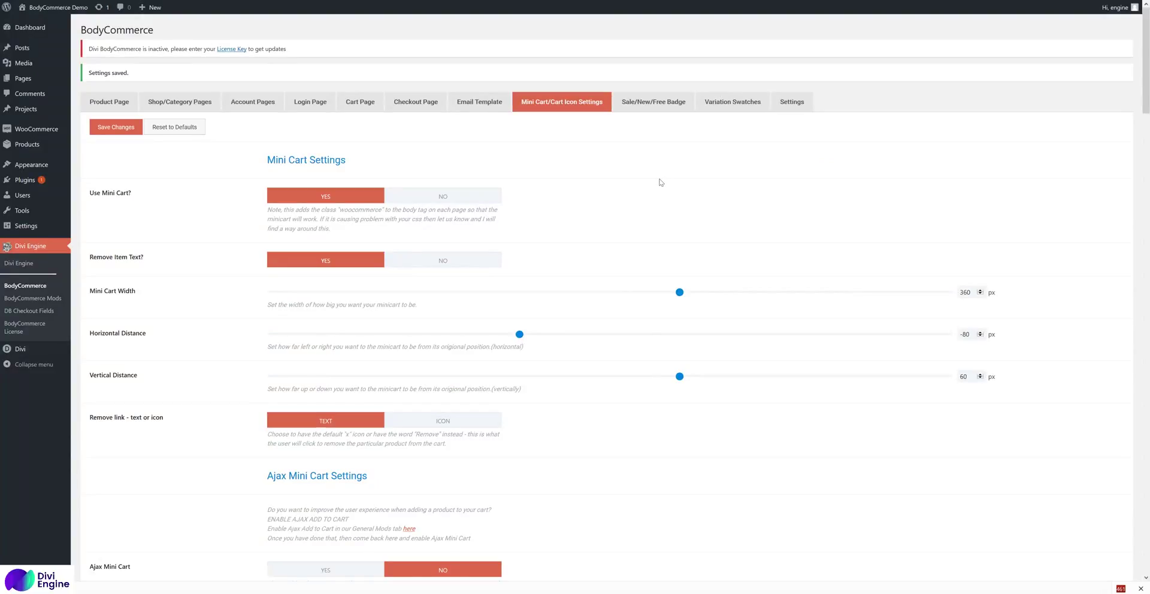
- Go back through the mini cart settings to the cart icon and number count options
scroll(660, 183, down, 15)
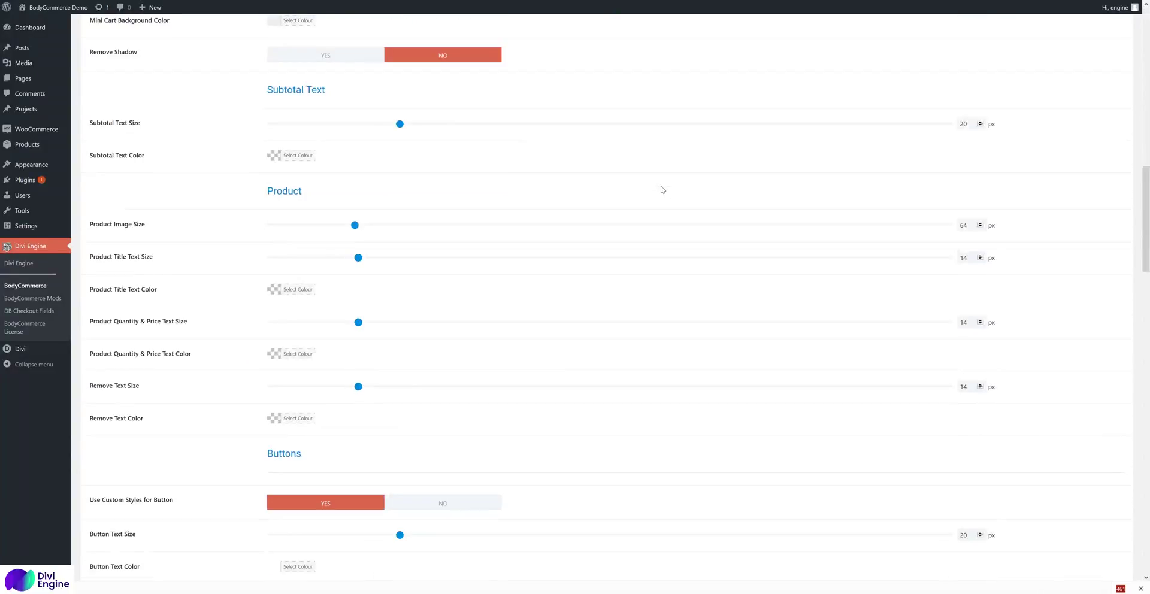
scroll(662, 190, down, 8)
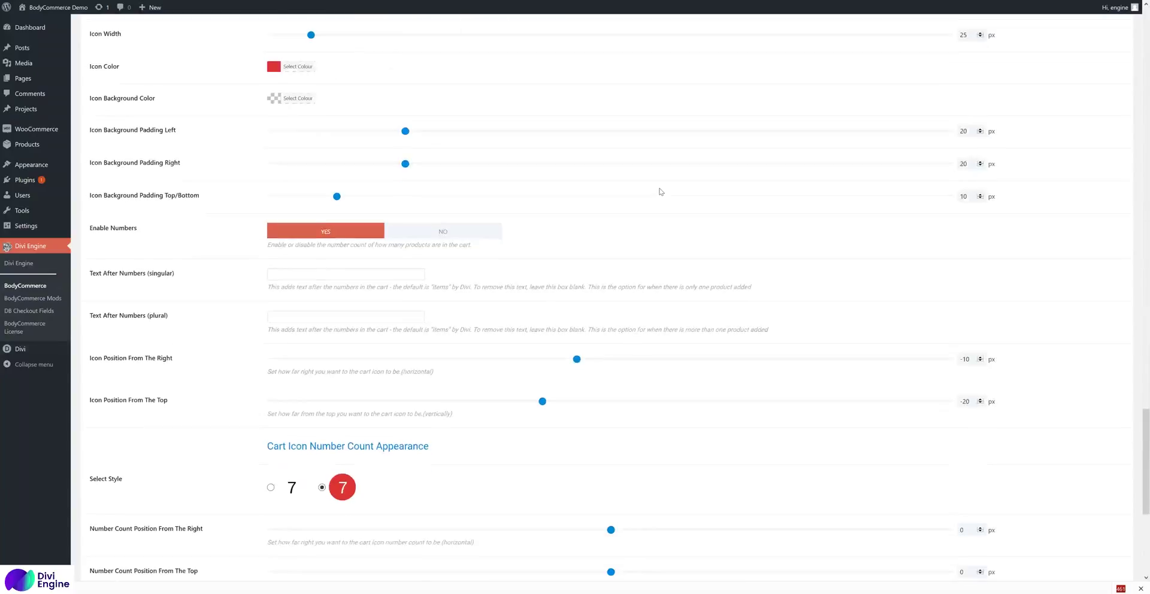